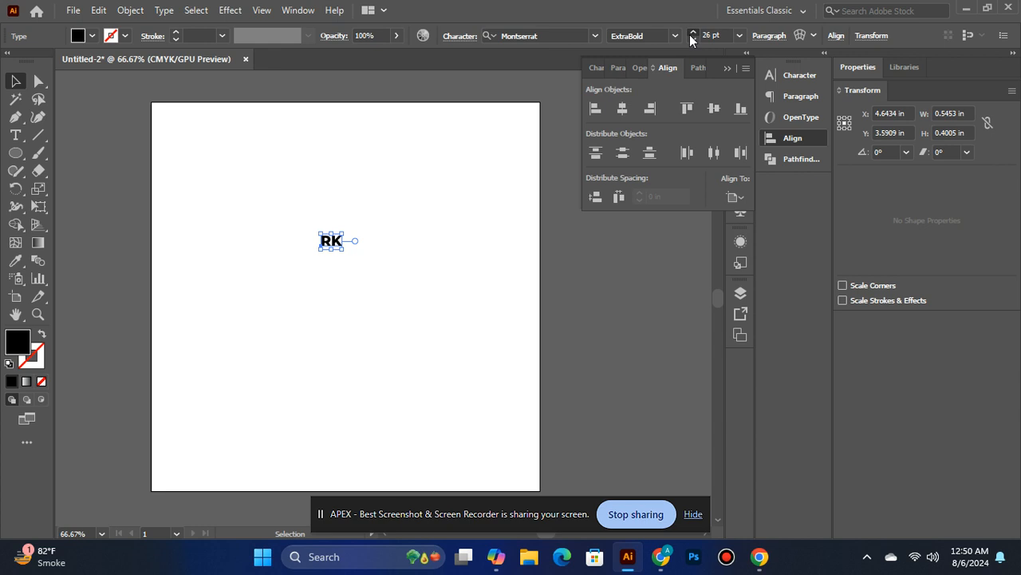
Enlarge the RK text to 174 pt and centre it horizontally and vertically on the artboard
left_click(693, 32)
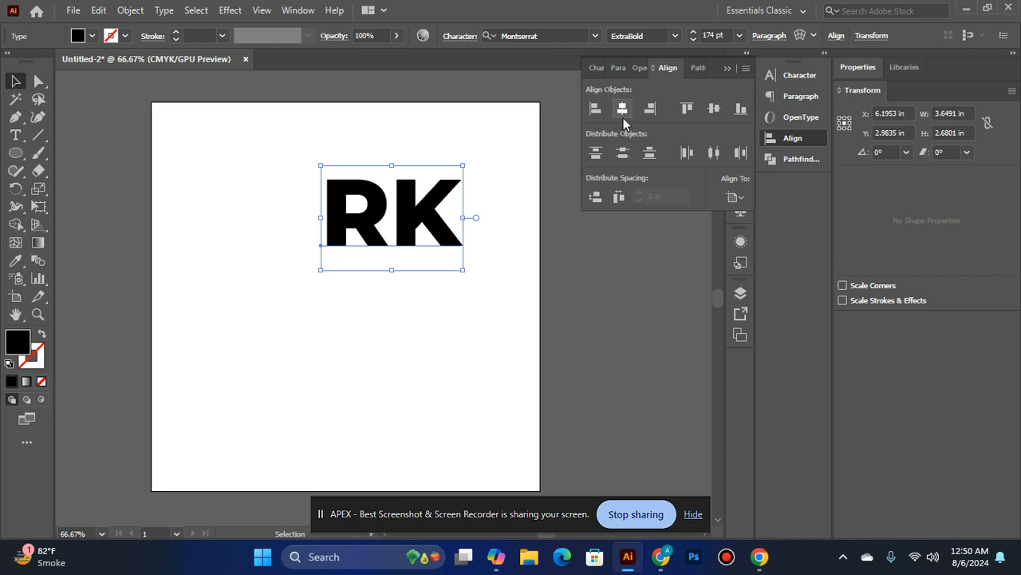
left_click(622, 110)
left_click(715, 110)
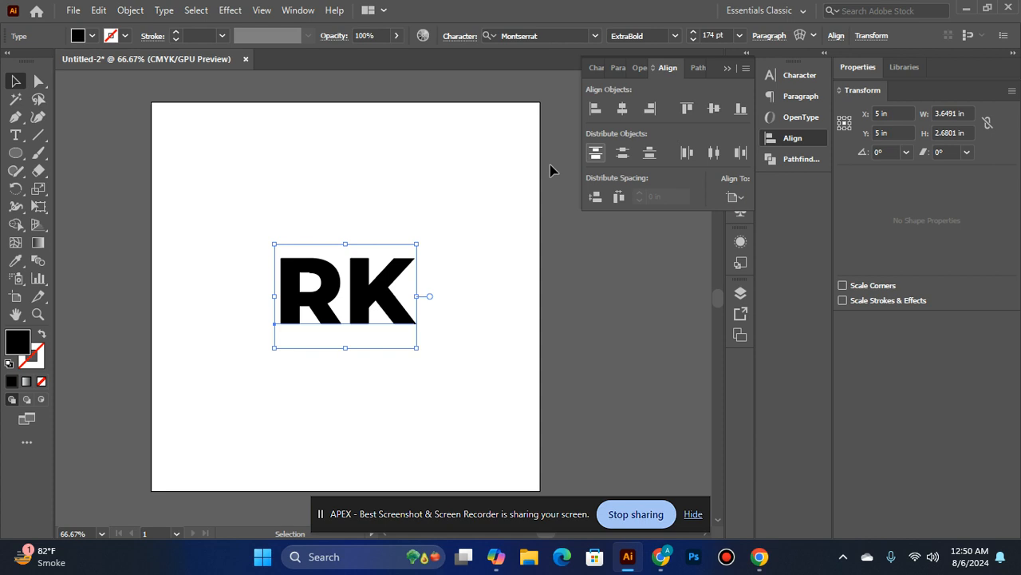
Convert the RK text to outlines and ungroup the two letters
right_click(356, 278)
left_click(450, 331)
right_click(378, 316)
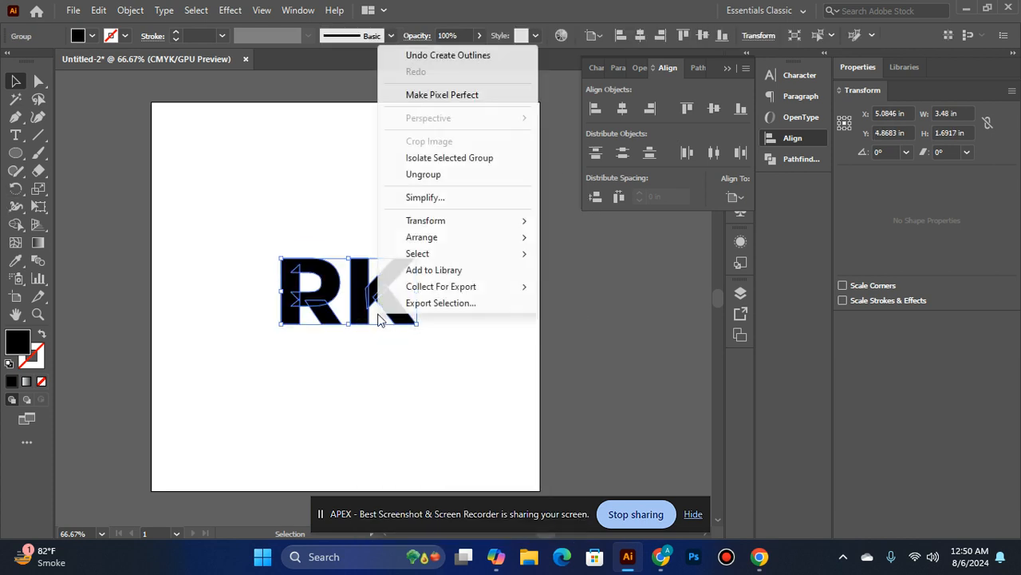
left_click(424, 176)
left_click(567, 256)
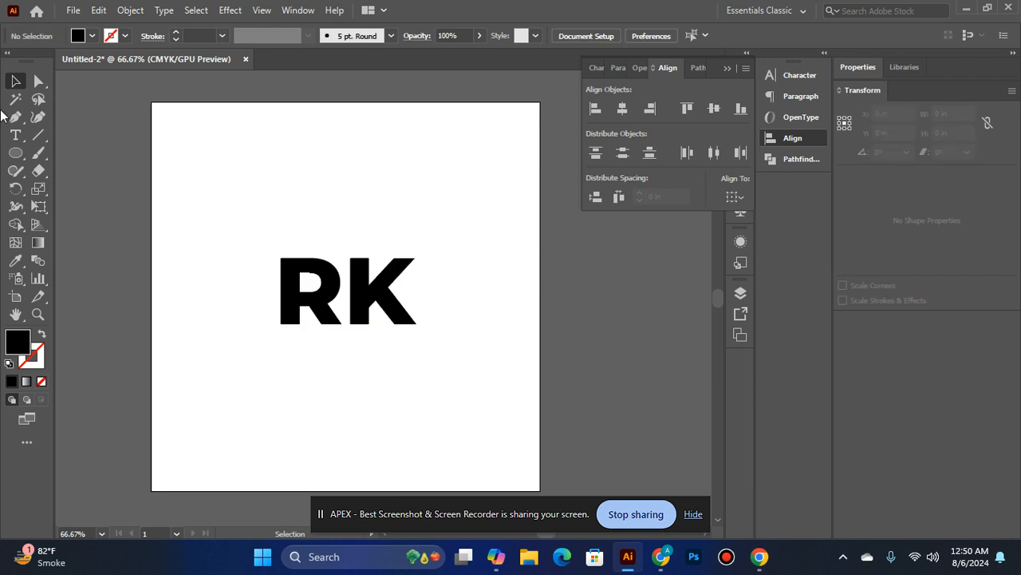
Draw a circle about 5.96 in across around the letters and swap its fill and stroke to leave a black outline
left_click(18, 153)
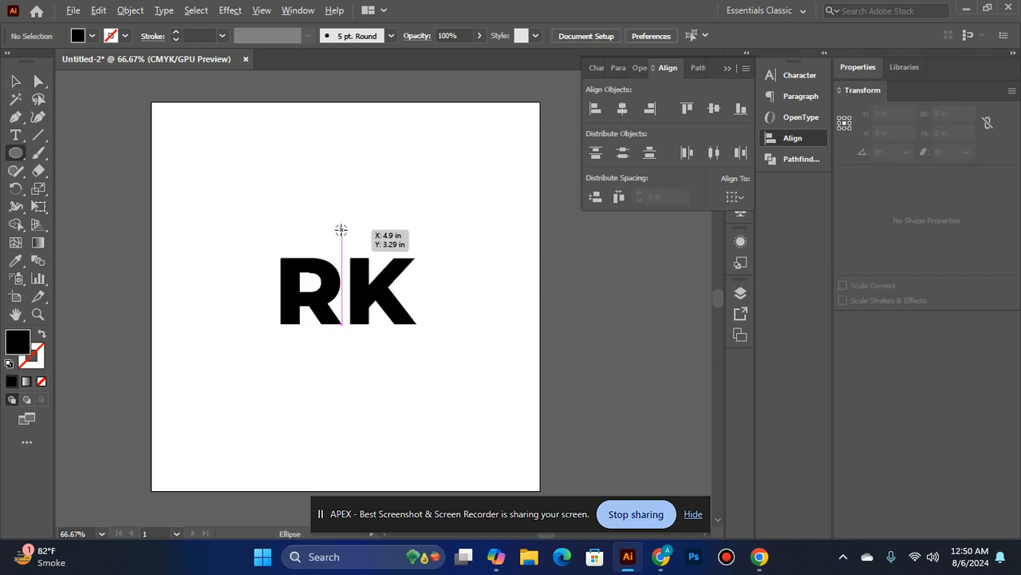
left_click_drag(342, 232, 451, 347)
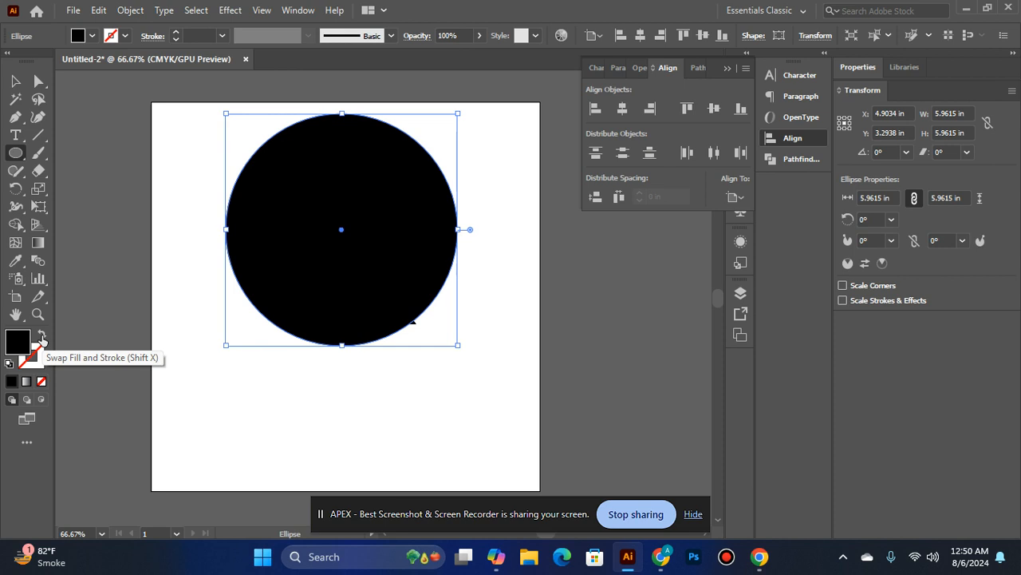
left_click(42, 338)
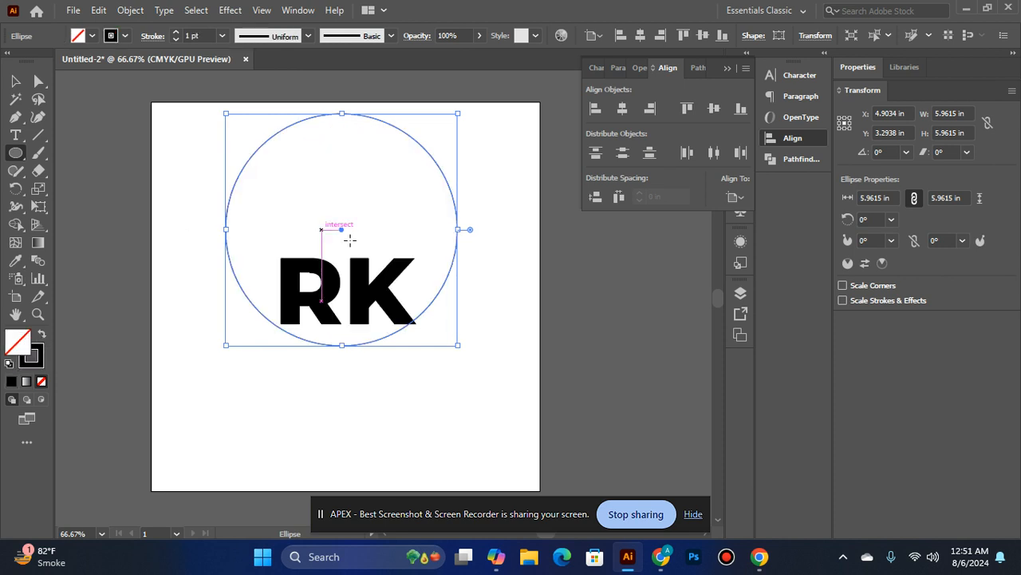
Group the R and K, then centre the group and the circle on each other horizontally and vertically
left_click(16, 81)
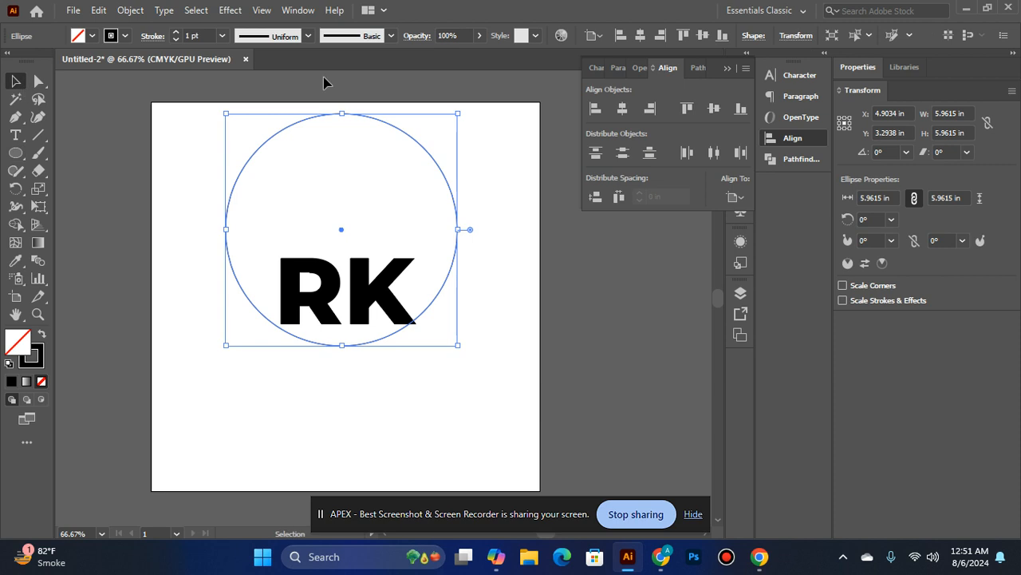
left_click(343, 291)
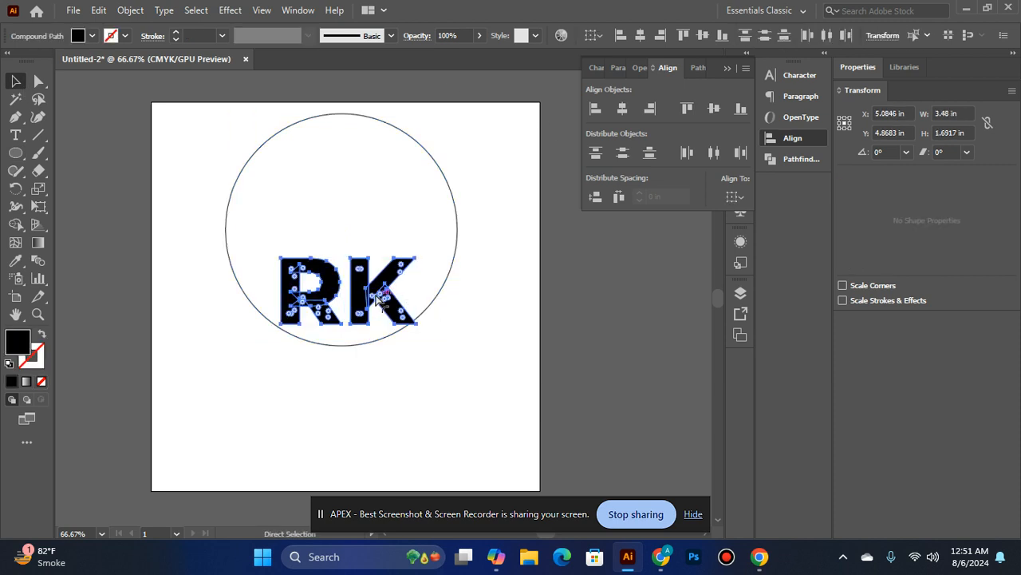
key("ctrl+g")
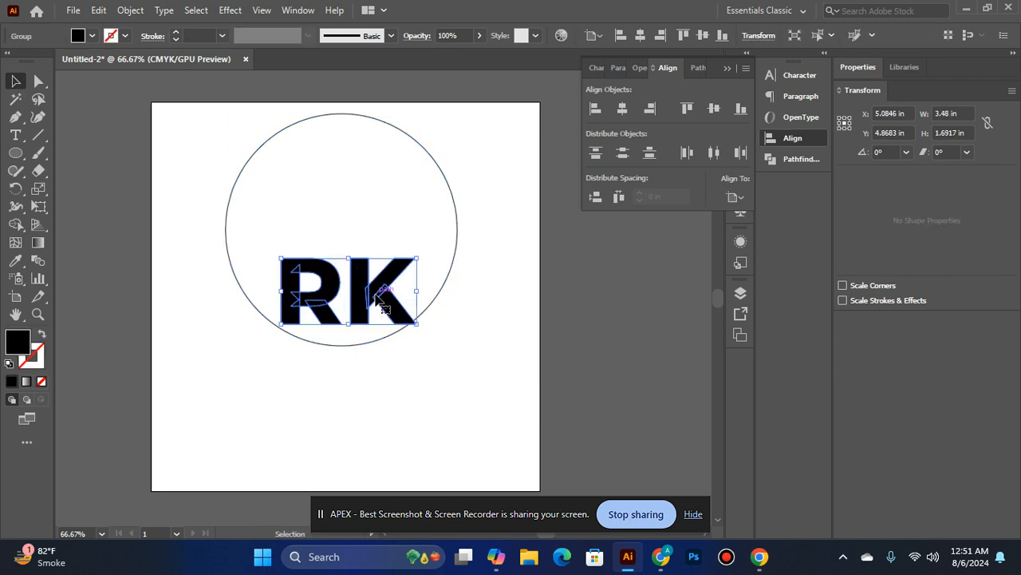
left_click(419, 142, "shift")
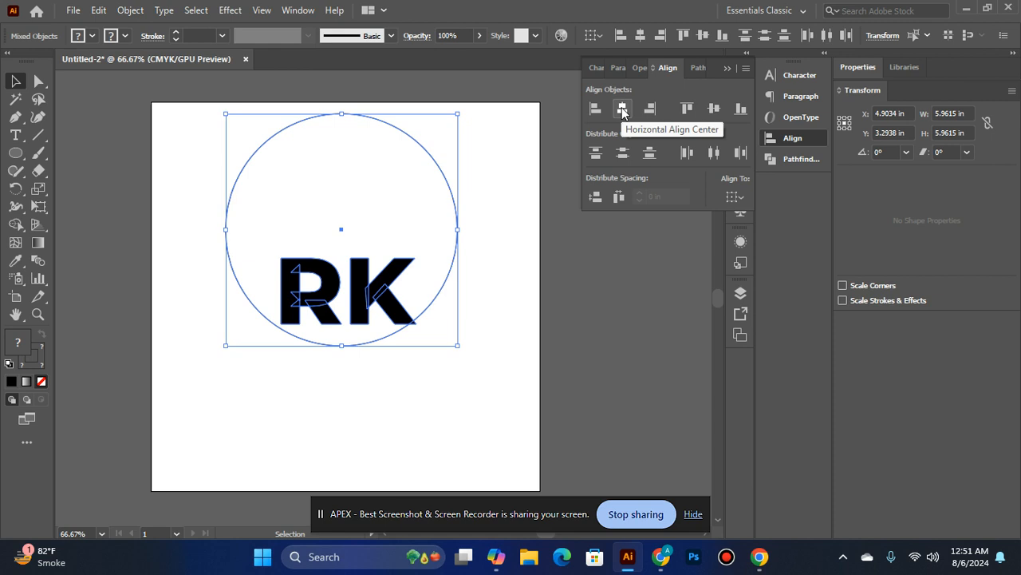
left_click(624, 110)
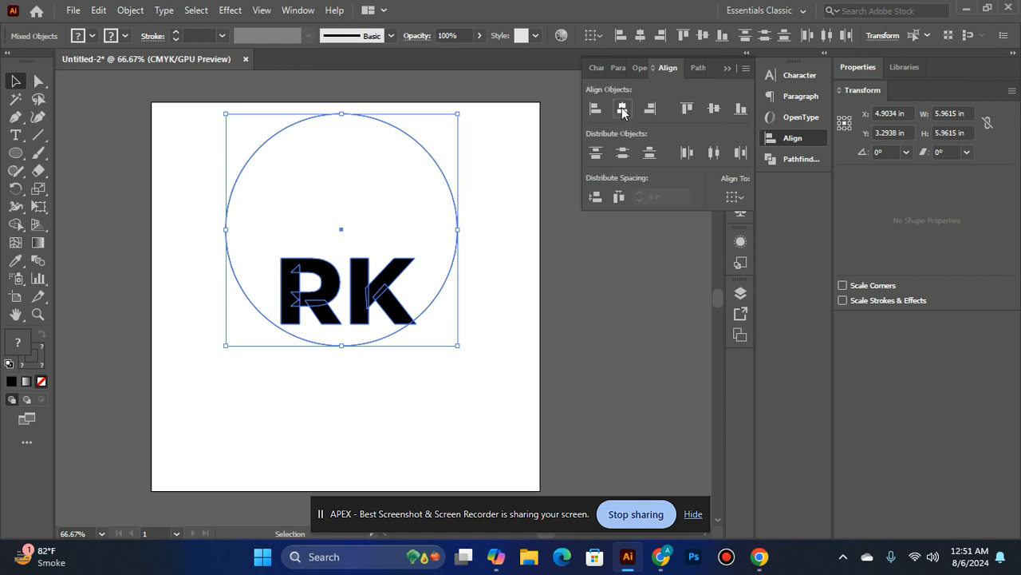
left_click(715, 111)
left_click(379, 100)
Set the circle's stroke weight to 29 pt
left_click(360, 145)
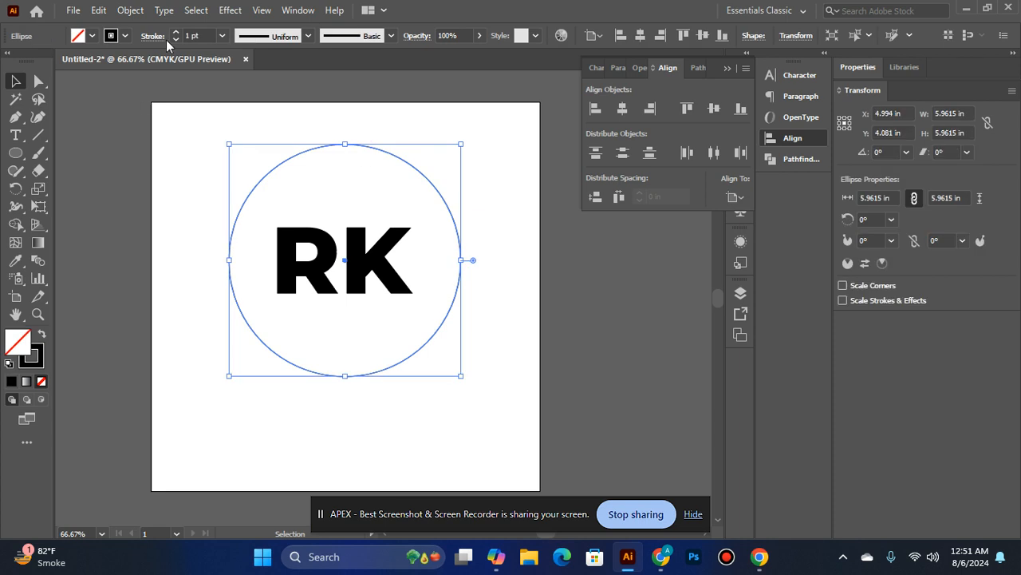
left_click(176, 33)
left_click(177, 33)
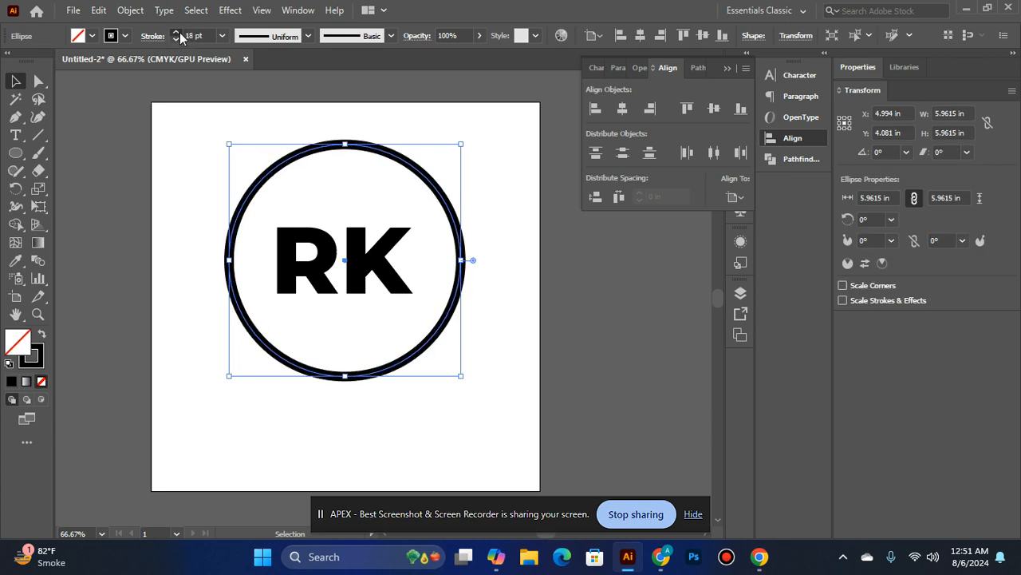
left_click(272, 112)
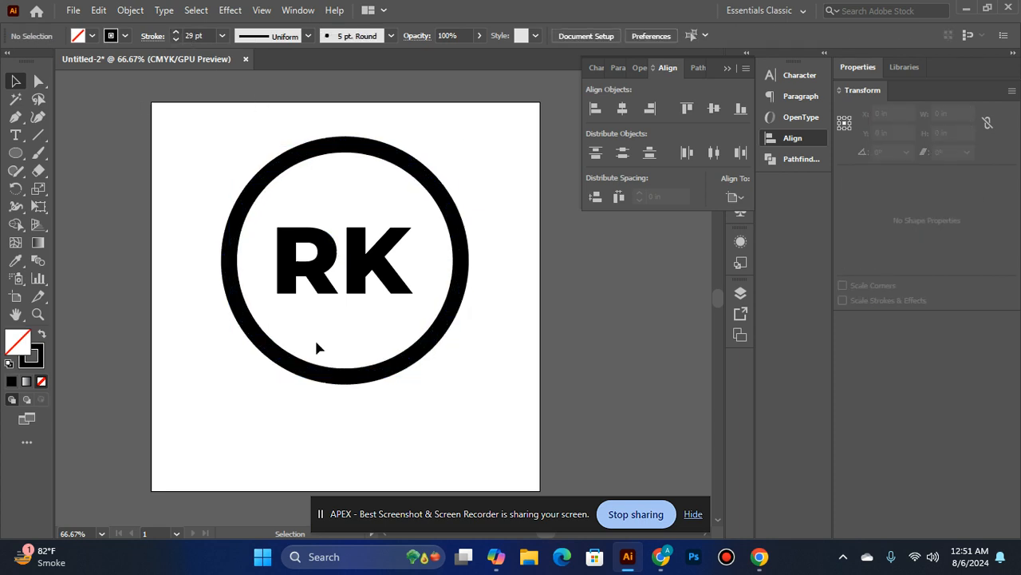
Enlarge the ring proportionally from its centre to about 6.57 in across
left_click(389, 154)
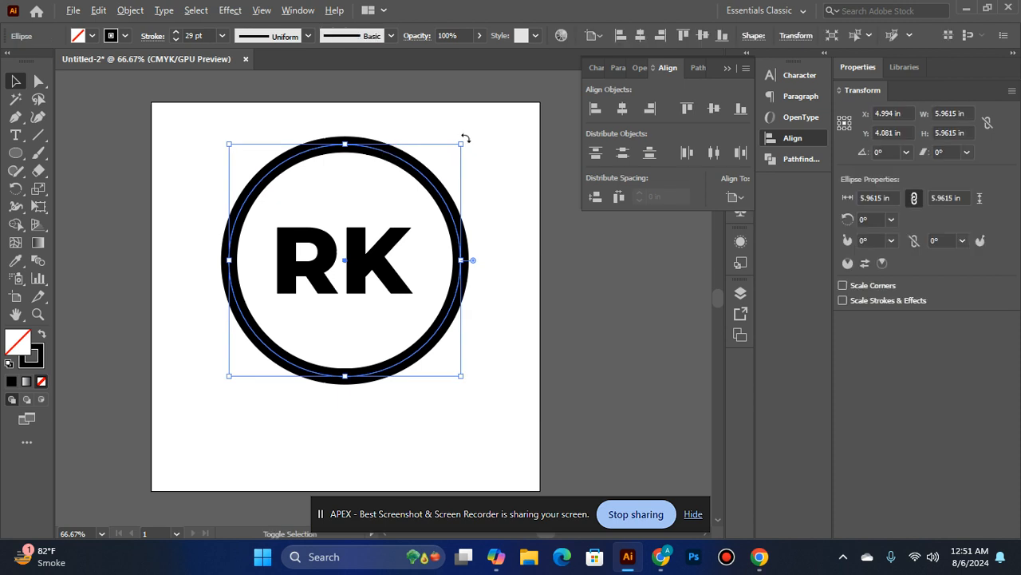
left_click_drag(456, 141, 468, 142)
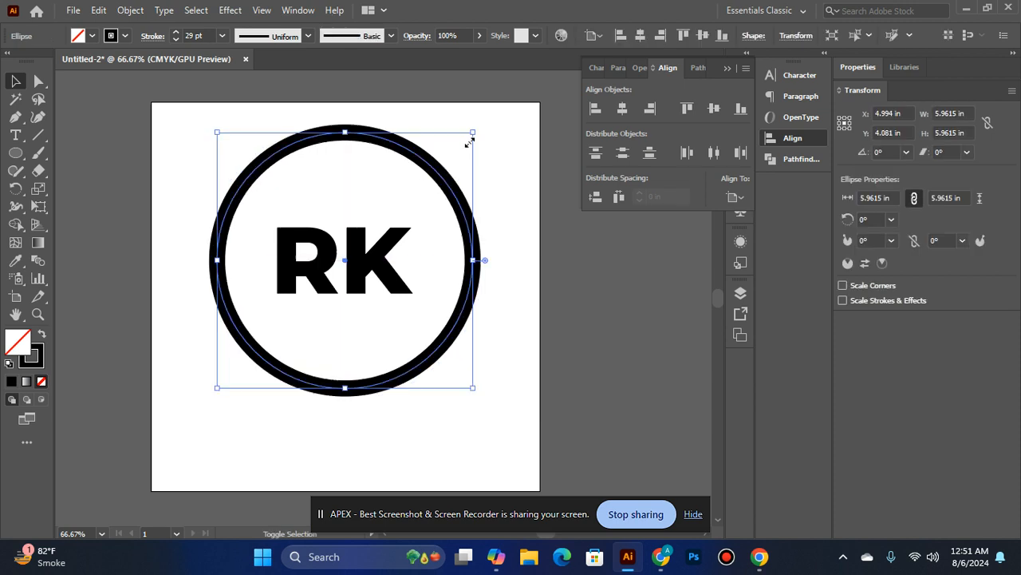
left_click(367, 253)
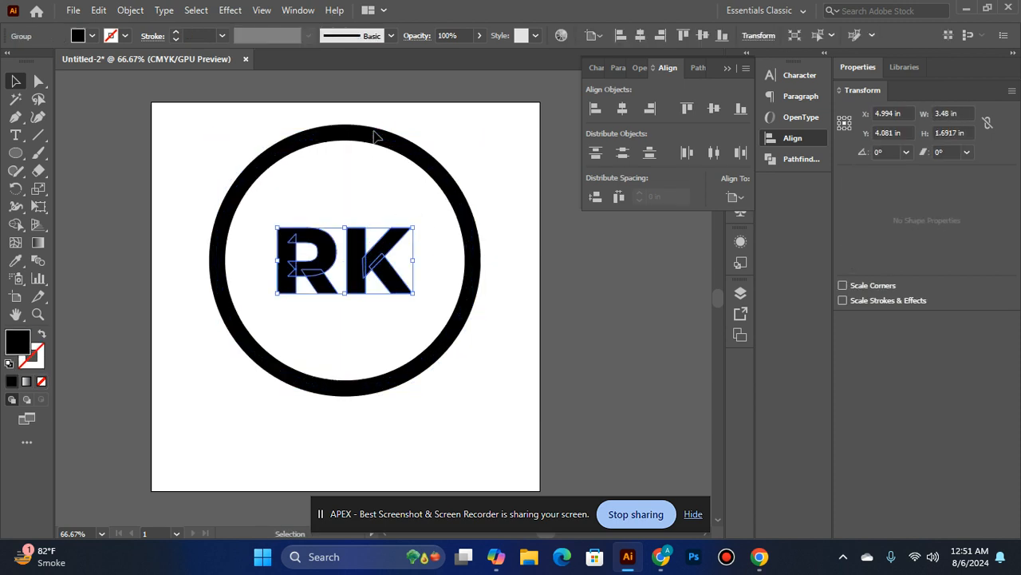
left_click(361, 126)
left_click(399, 150)
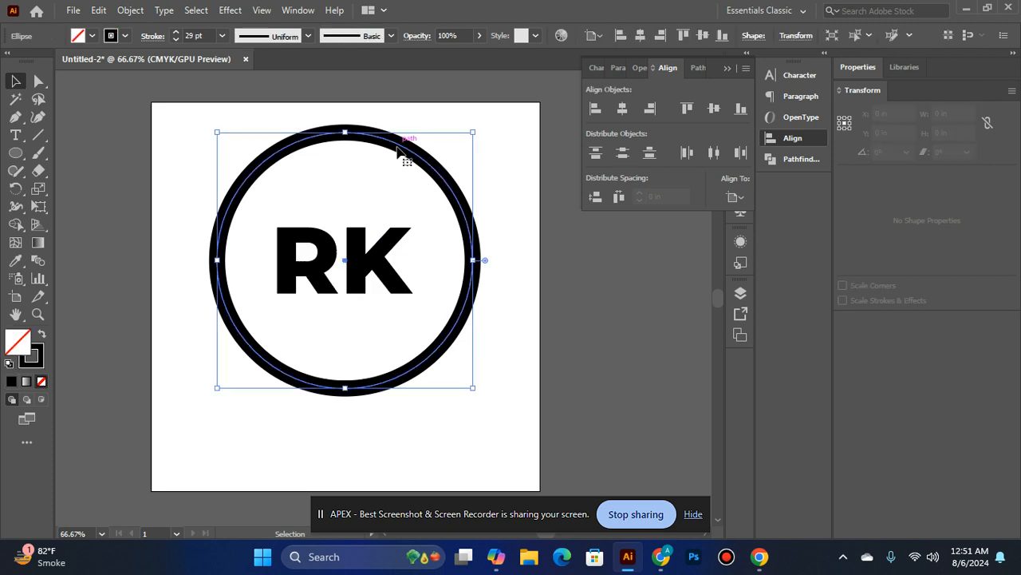
Ungroup the centred RK letters inside the enlarged ring
left_click(367, 243)
right_click(368, 240)
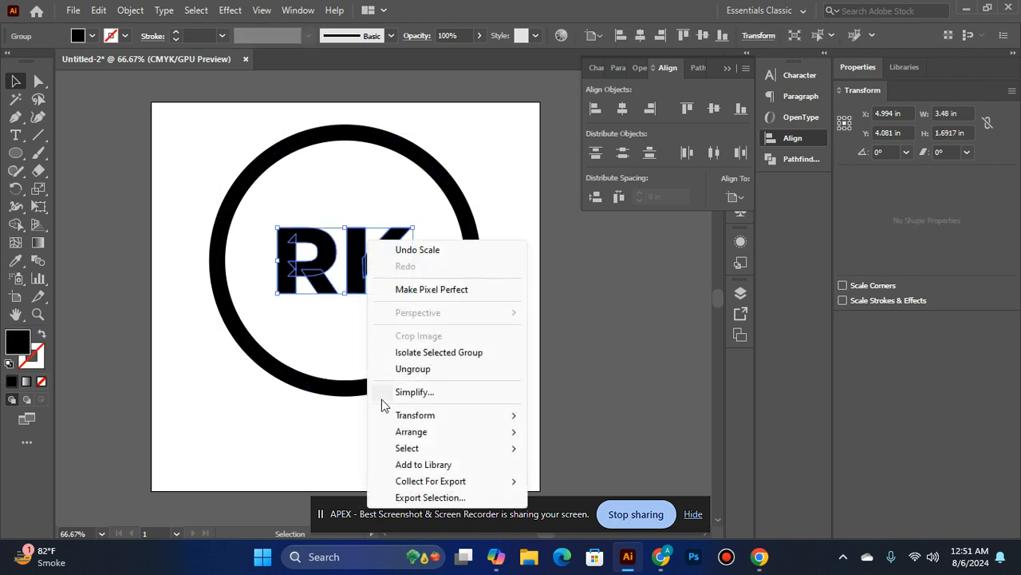
left_click(413, 369)
left_click(549, 288)
Extend the K's upper arm diagonally past the ring by moving its two end anchors to about X 8.70, Y 1.07 in and X 8.45, Y 0.79 in
left_click(365, 267)
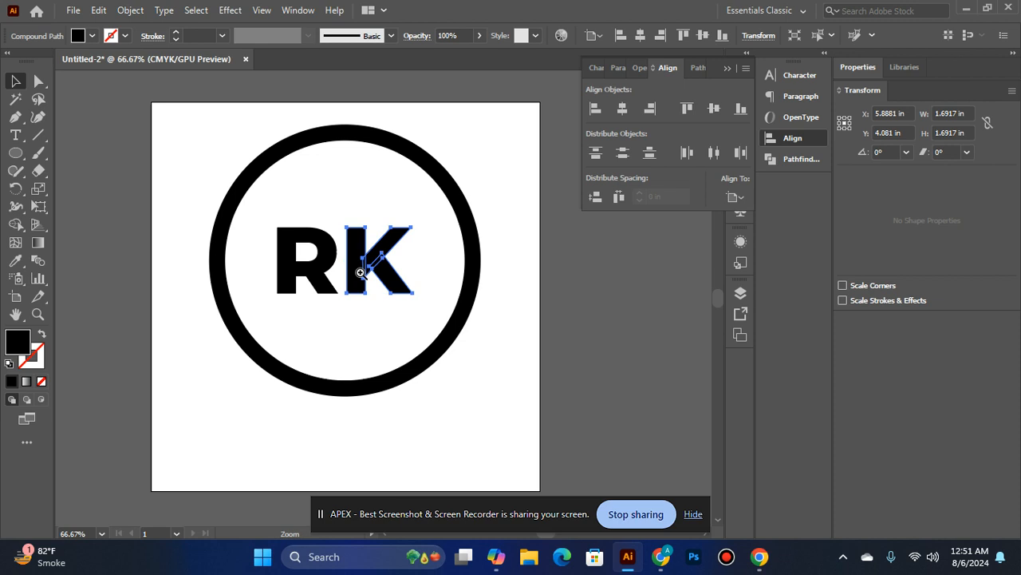
left_click(365, 267, "ctrl")
left_click(40, 82)
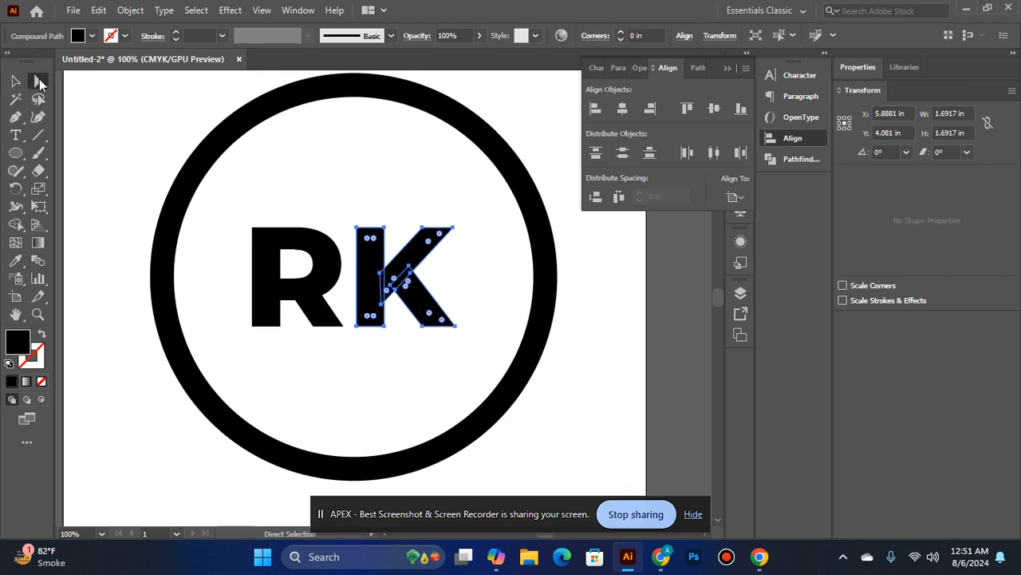
scroll(459, 344, "up", 3)
left_click_drag(456, 302, 570, 174)
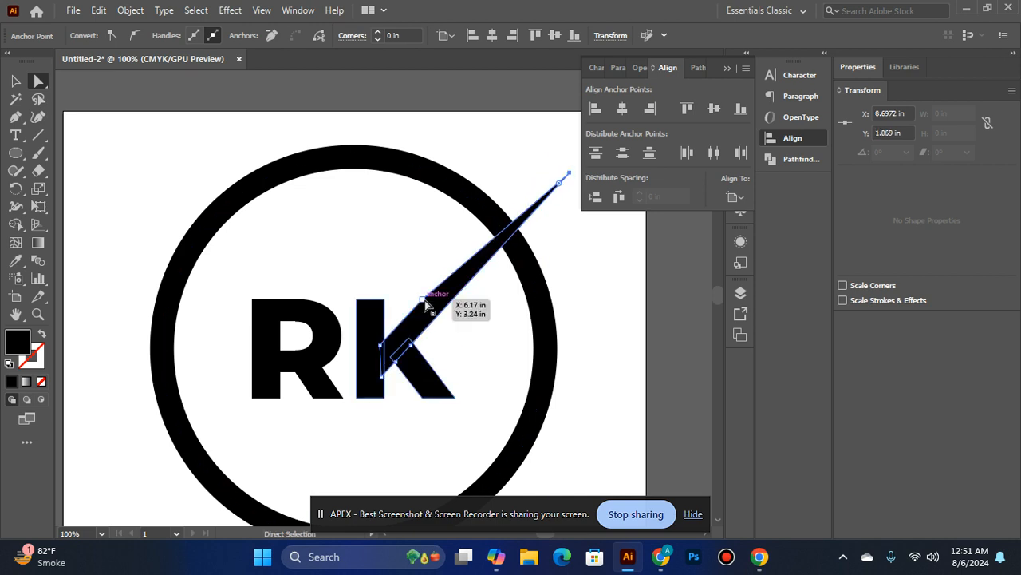
left_click_drag(426, 300, 552, 152)
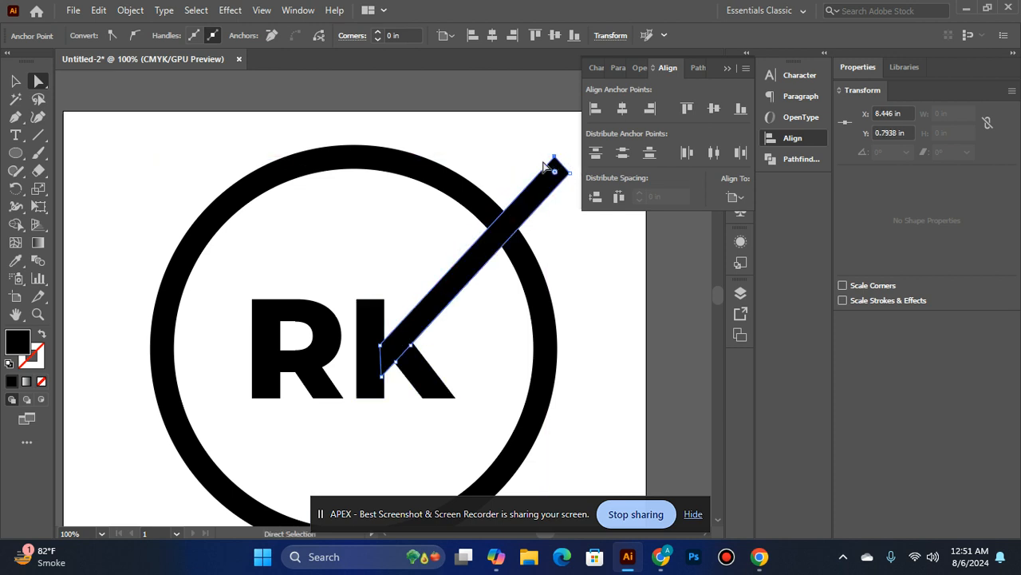
scroll(550, 163, "down", 3)
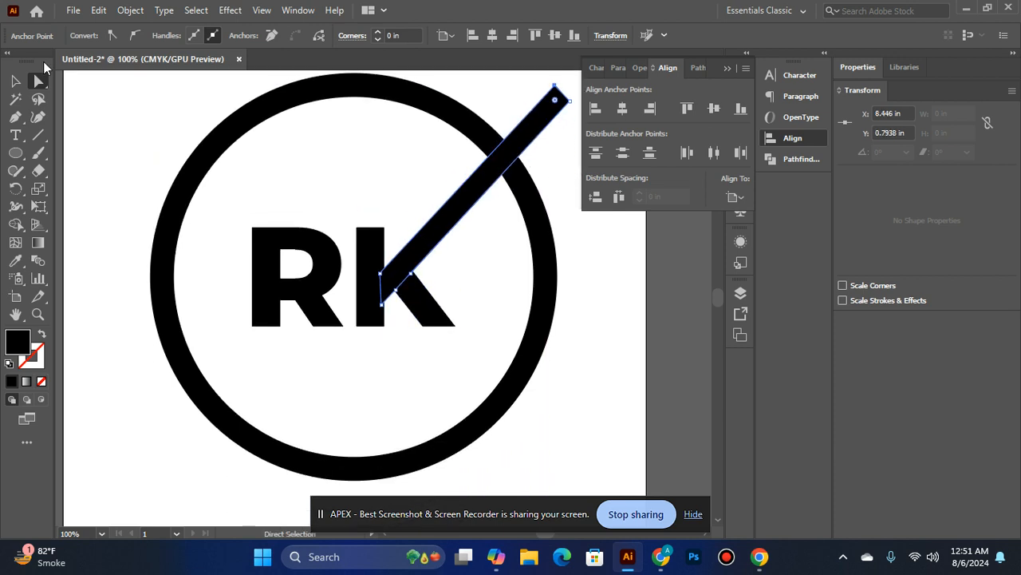
Extend the R's stem straight down past the ring by moving its two bottom anchors to about Y 7.88 in
left_click(16, 81)
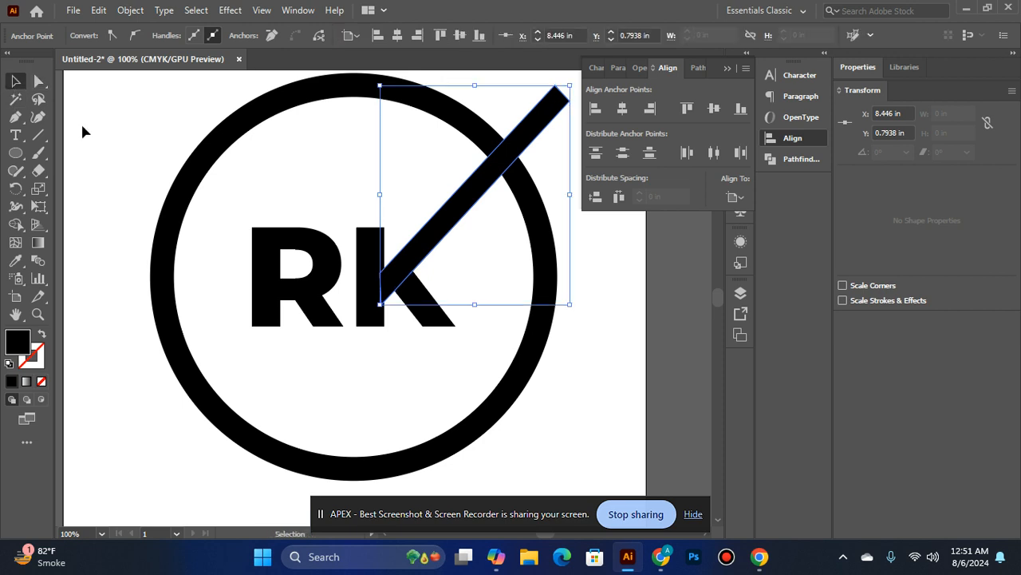
left_click(276, 275)
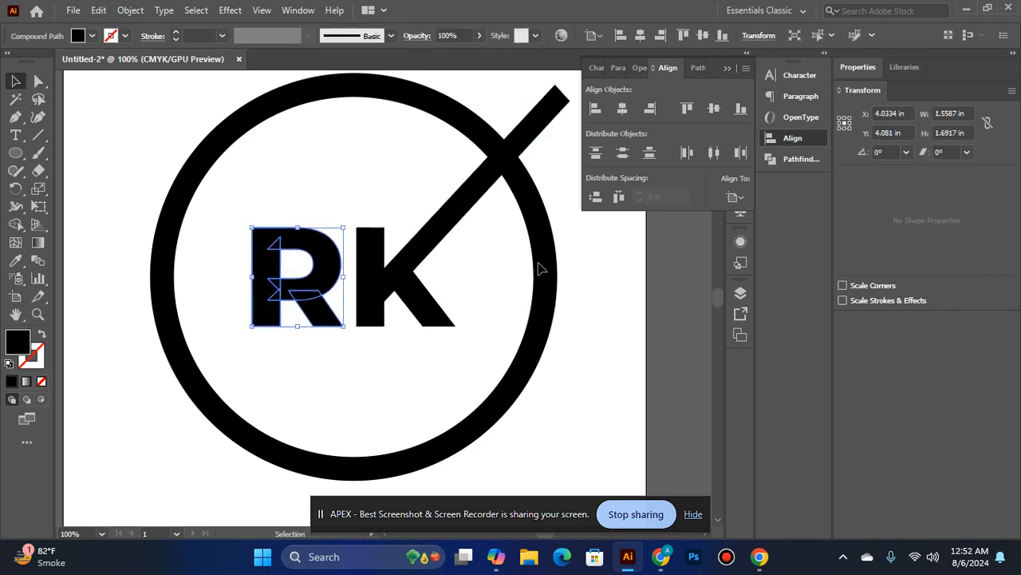
left_click(44, 80)
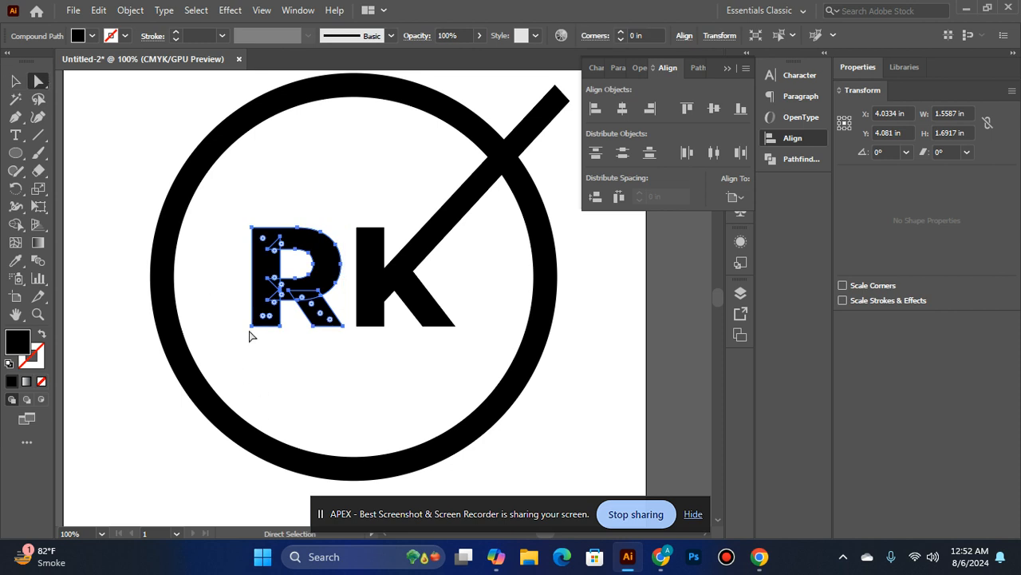
left_click_drag(252, 327, 251, 495)
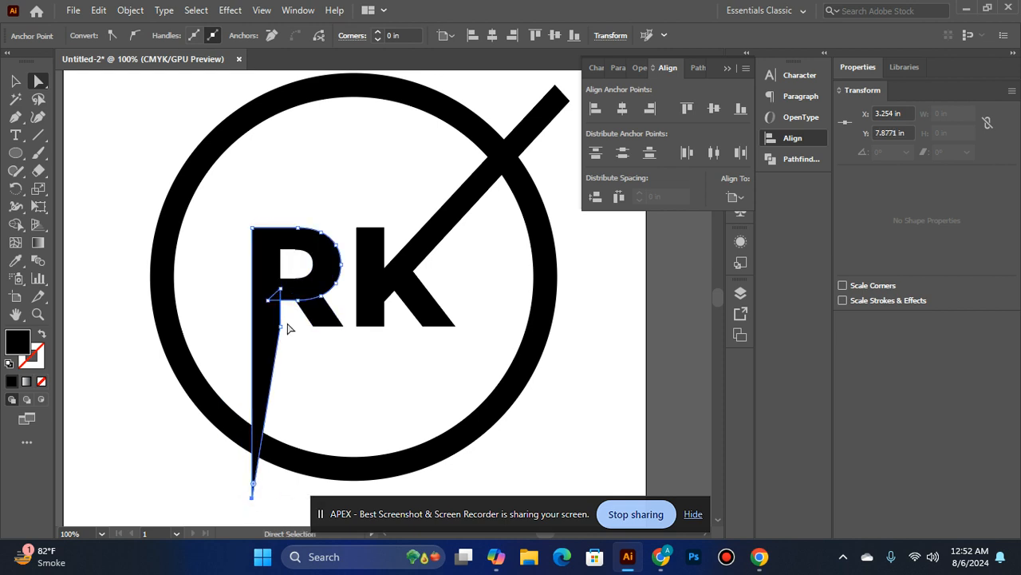
scroll(289, 328, "down", 2)
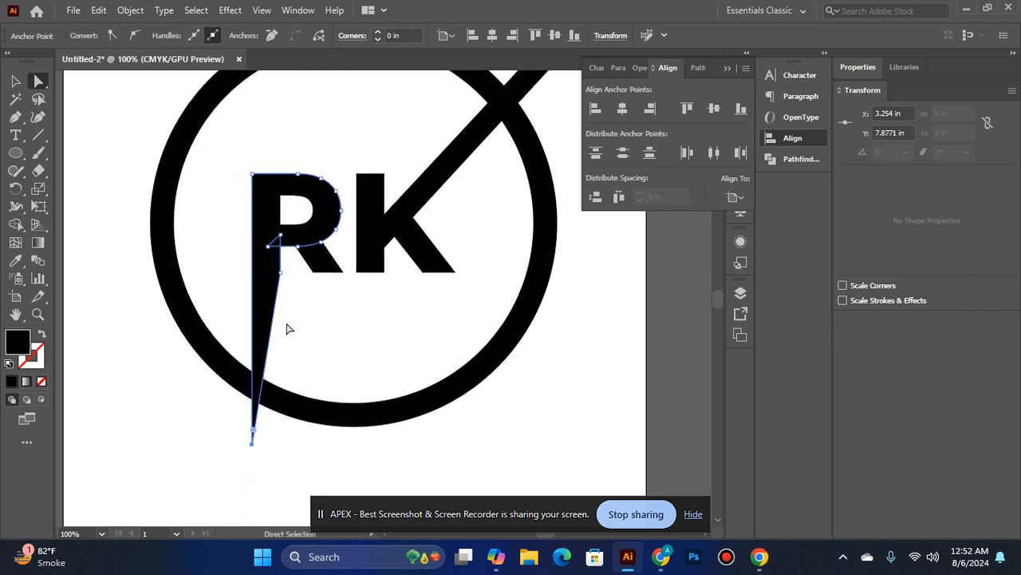
left_click(280, 272)
left_click_drag(281, 273, 280, 447)
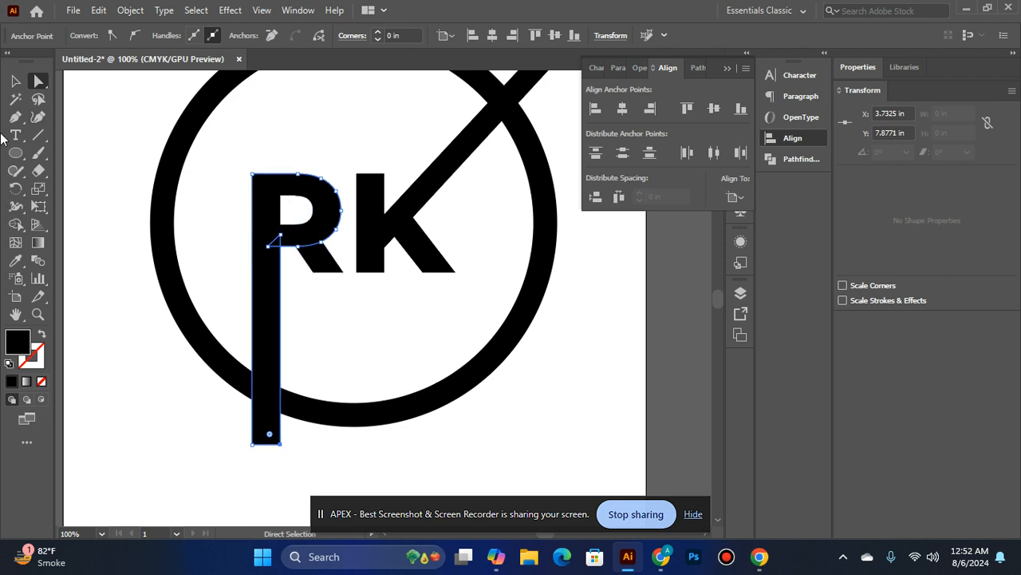
Try to subtract the front shapes from the ring and RK letters with Minus Front
left_click(17, 83)
scroll(432, 257, "up", 4)
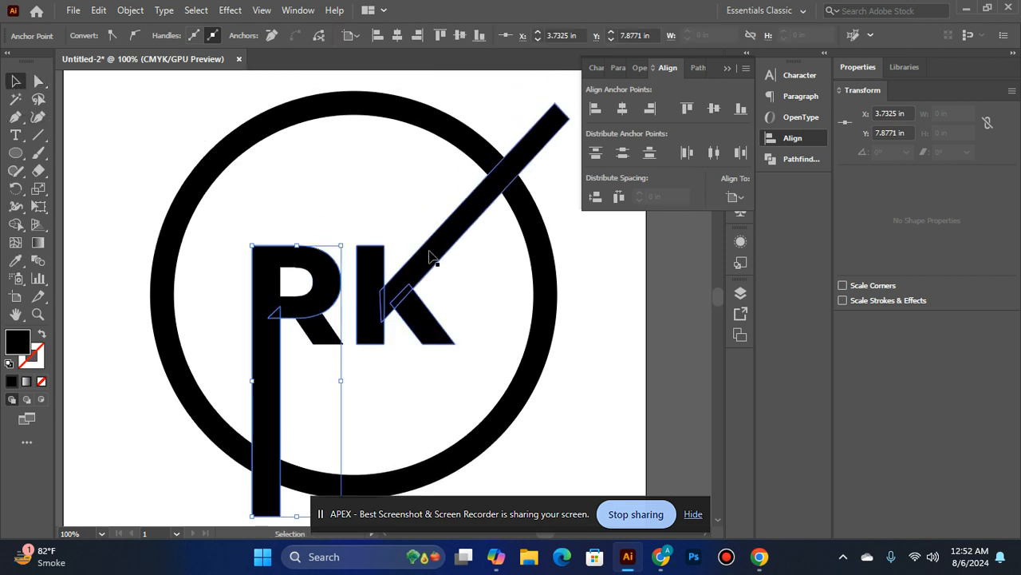
left_click(341, 307, "ctrl+alt")
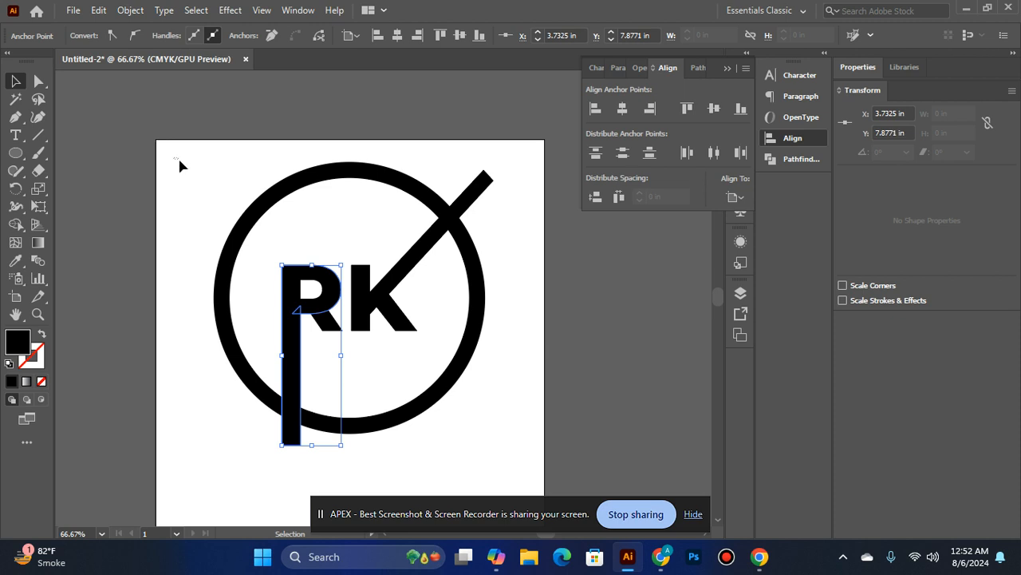
mouse_move(242, 206)
left_mouse_down()
mouse_move(411, 319)
mouse_move(564, 465)
left_mouse_up()
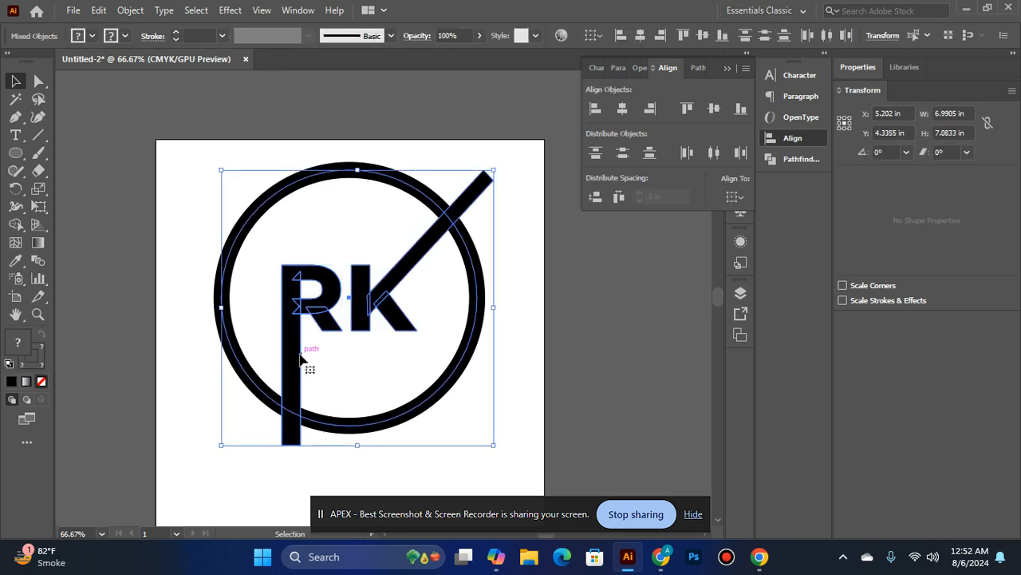
left_click(706, 67)
left_click(624, 112)
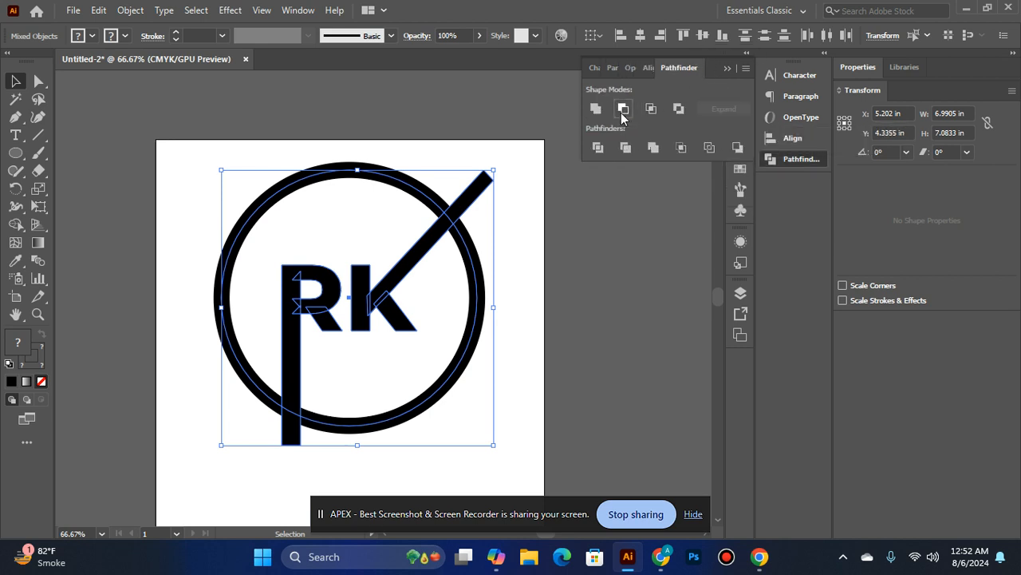
key("ctrl+z")
left_click(490, 206)
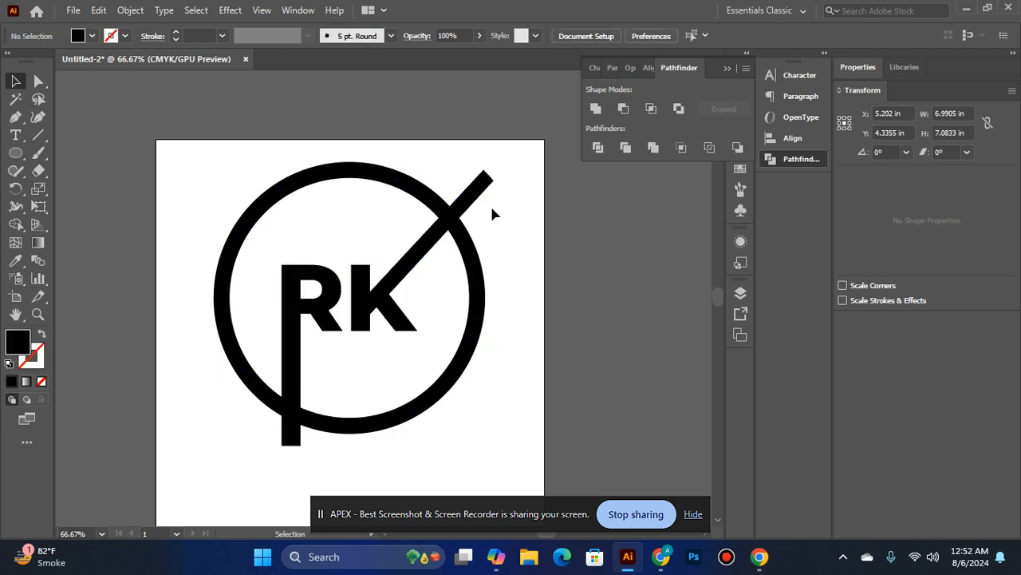
Expand the 29 pt ring's stroke into a filled shape
left_click(389, 180)
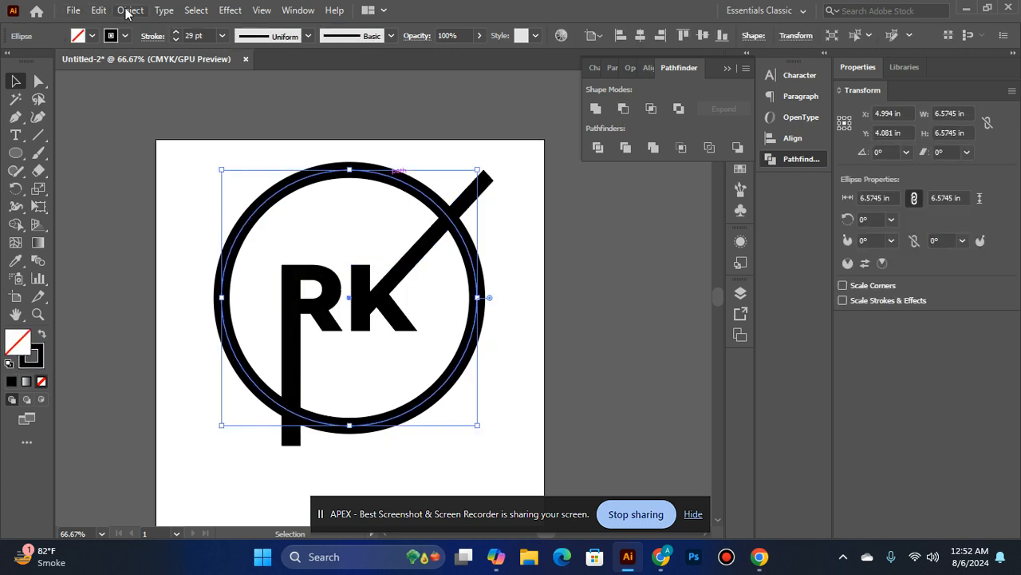
left_click(130, 10)
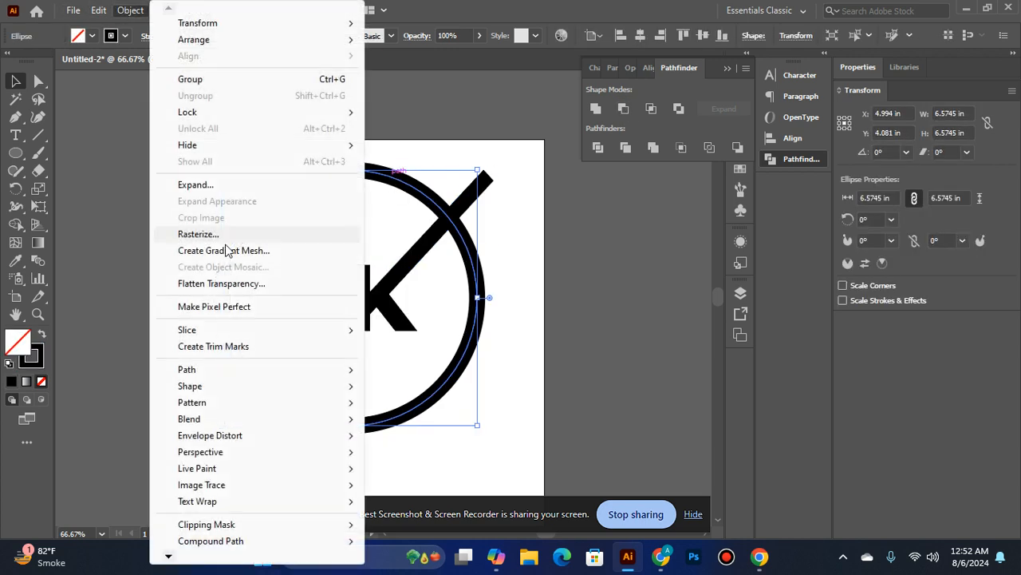
left_click(195, 185)
left_click(492, 363)
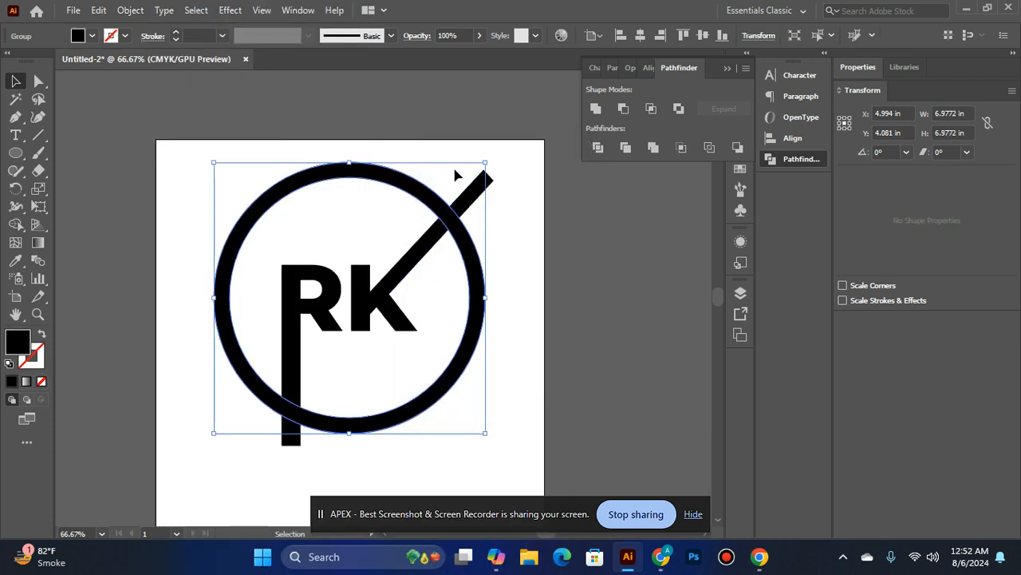
left_click(448, 216)
left_click(134, 188)
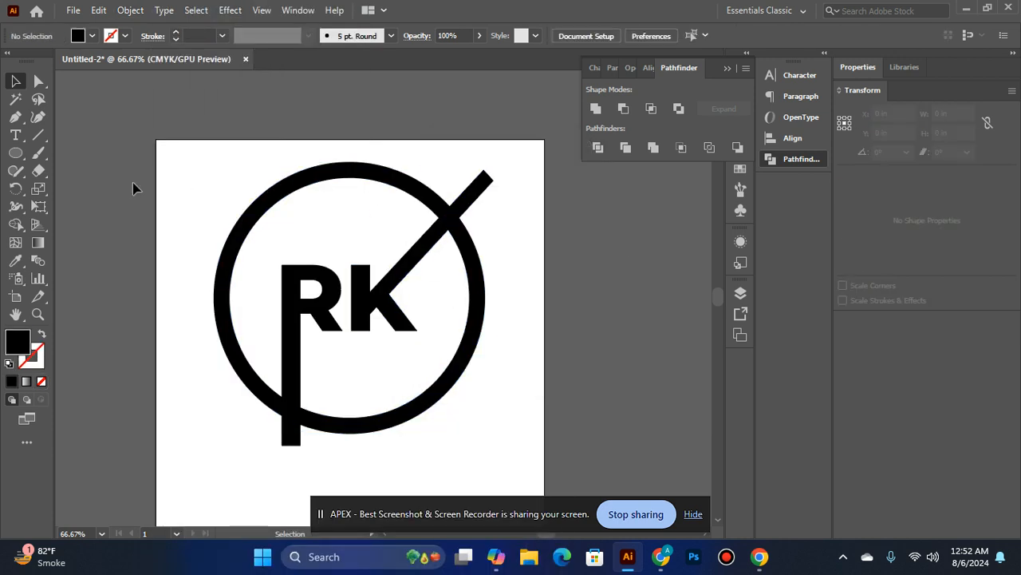
Select the expanded ring with both letters and try Minus Front on them
left_click_drag(219, 178, 607, 479)
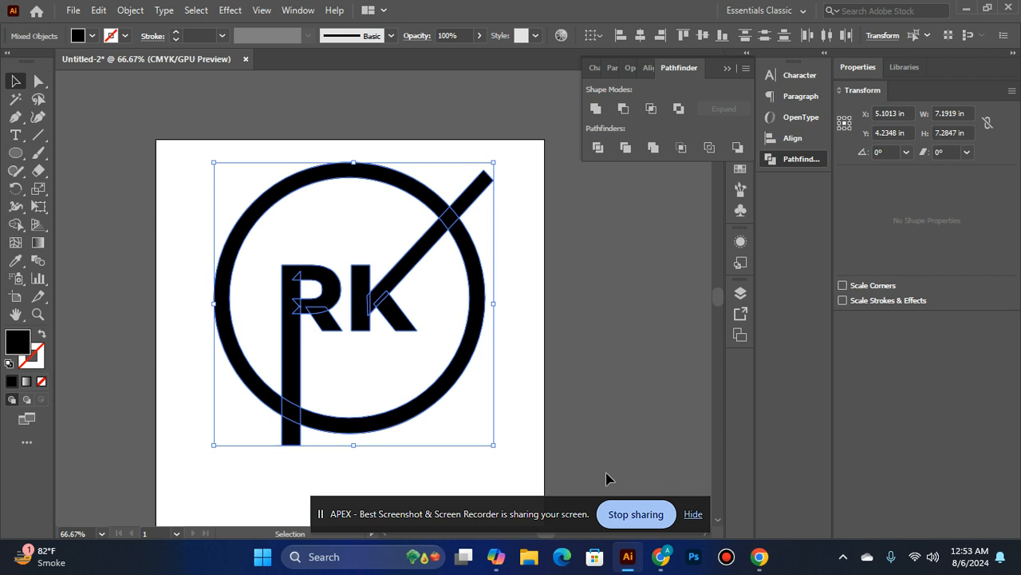
left_click(624, 109)
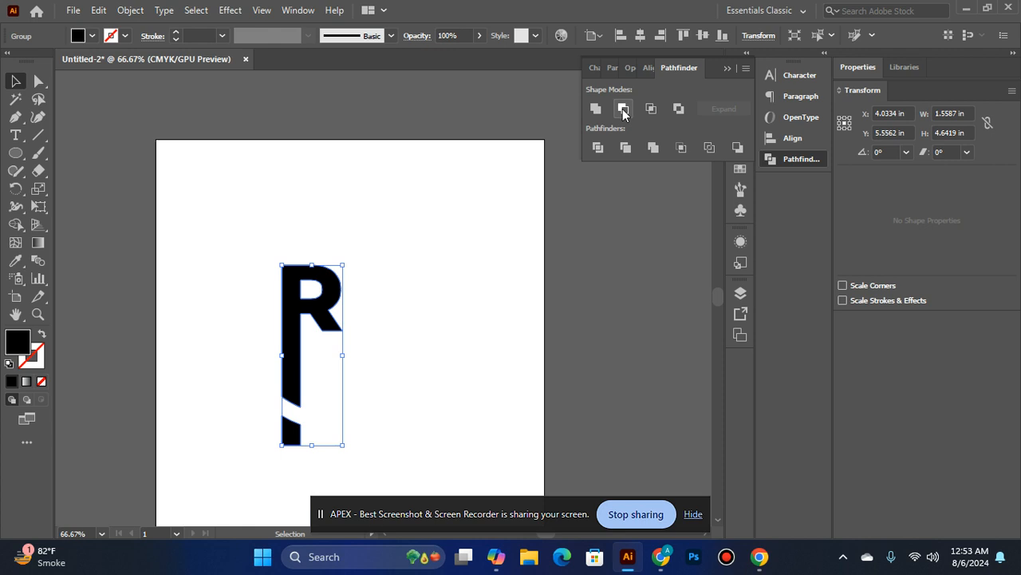
key("ctrl+z")
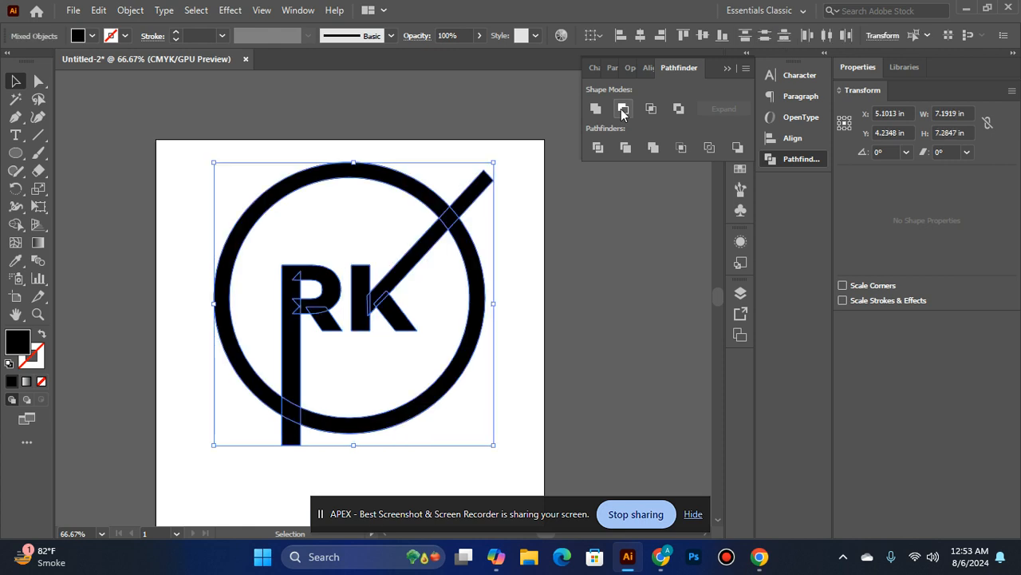
Divide the ring and RK letters along their overlaps and ungroup the resulting pieces
left_click(596, 150)
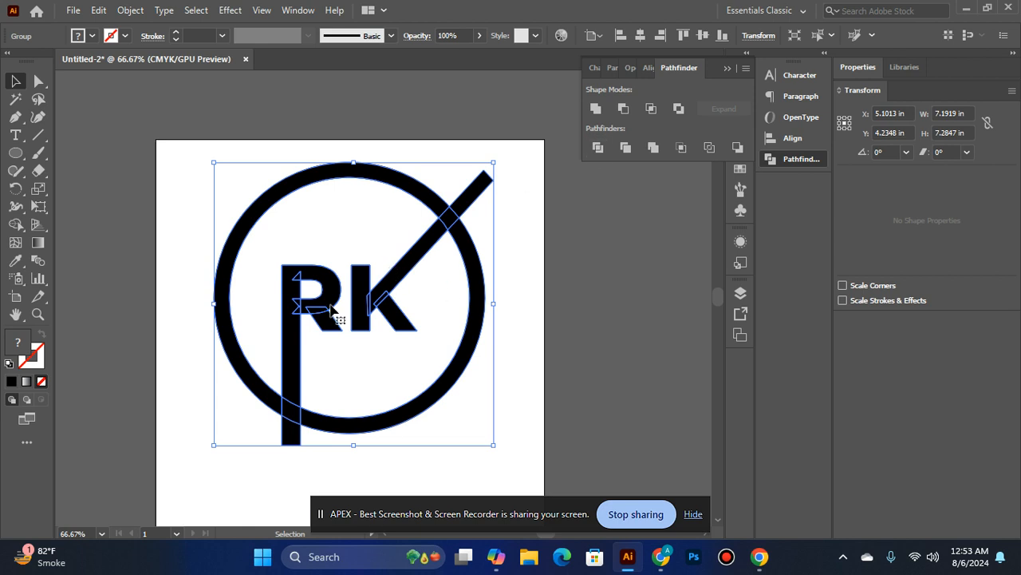
left_click(606, 363)
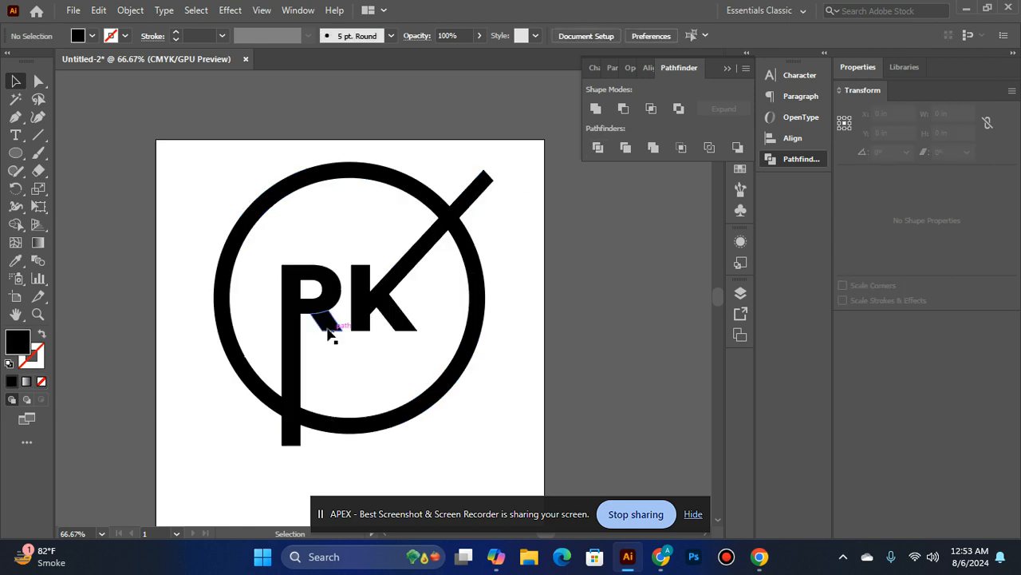
left_click(332, 333)
right_click(308, 316)
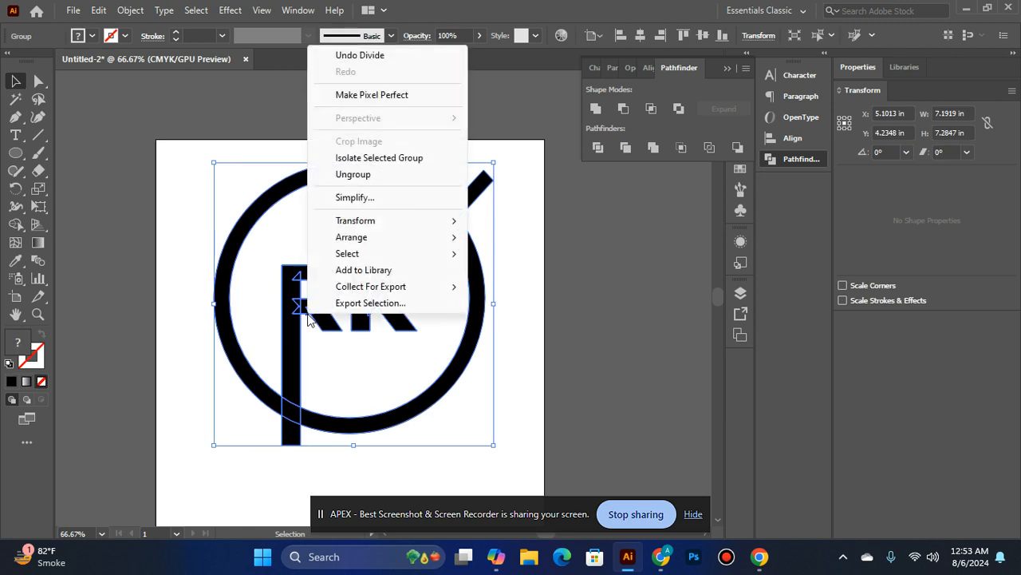
left_click(354, 173)
left_click(522, 210)
Delete the stroke ends of the K's arm and the R's stem that stick out beyond the ring
left_click(484, 197)
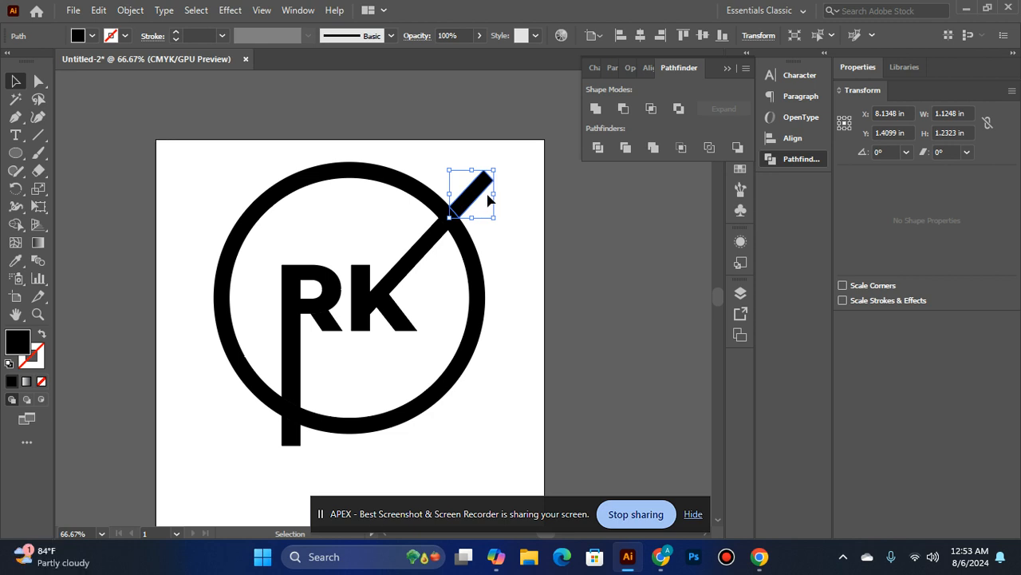
key("Delete")
left_click(292, 435)
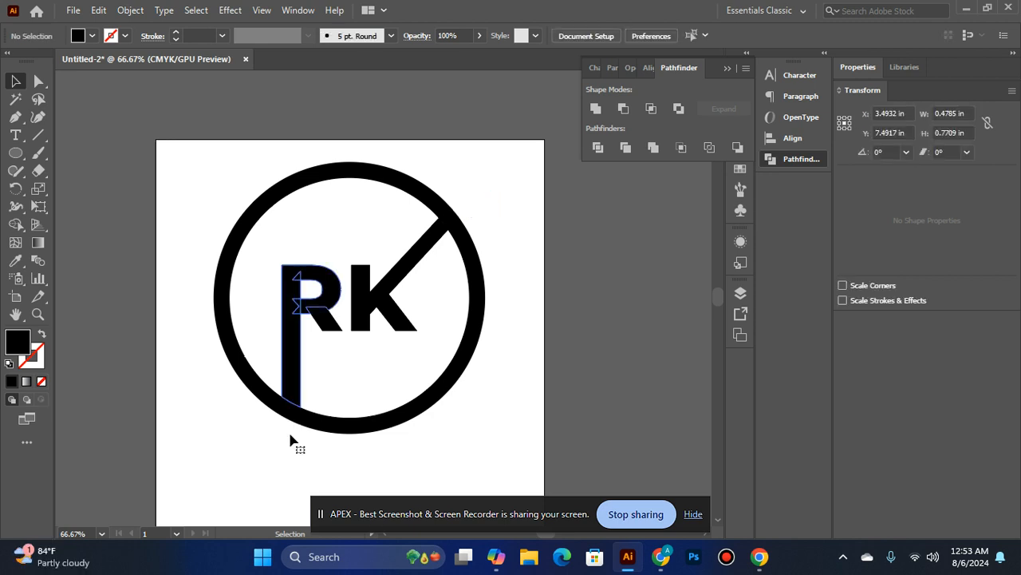
key("Delete")
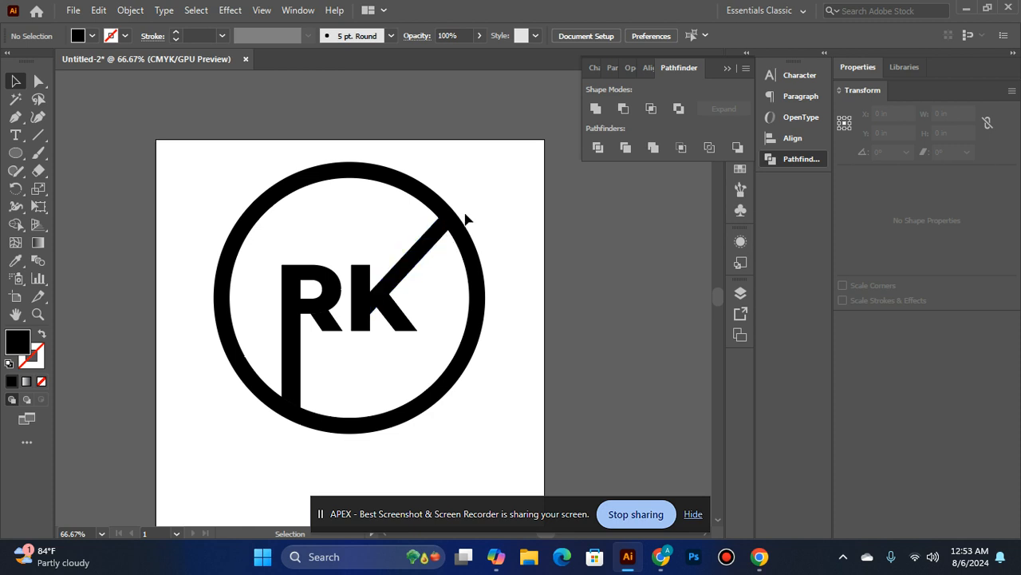
Offset the two pieces where the K's arm and R's stem overlap the ring by 28 pt with miter joins
left_click(449, 219)
left_click(302, 426)
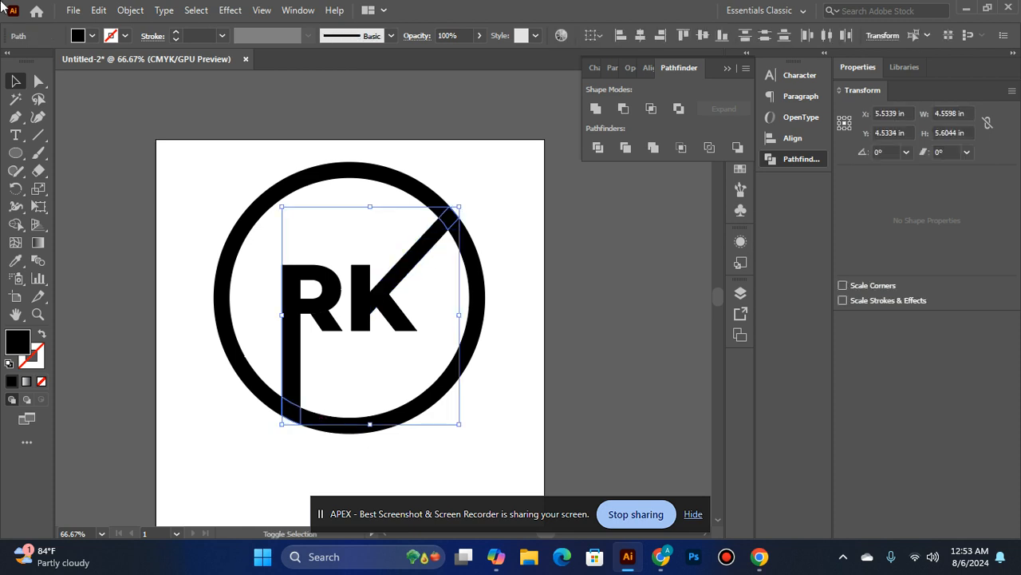
left_click(130, 10)
mouse_move(264, 370)
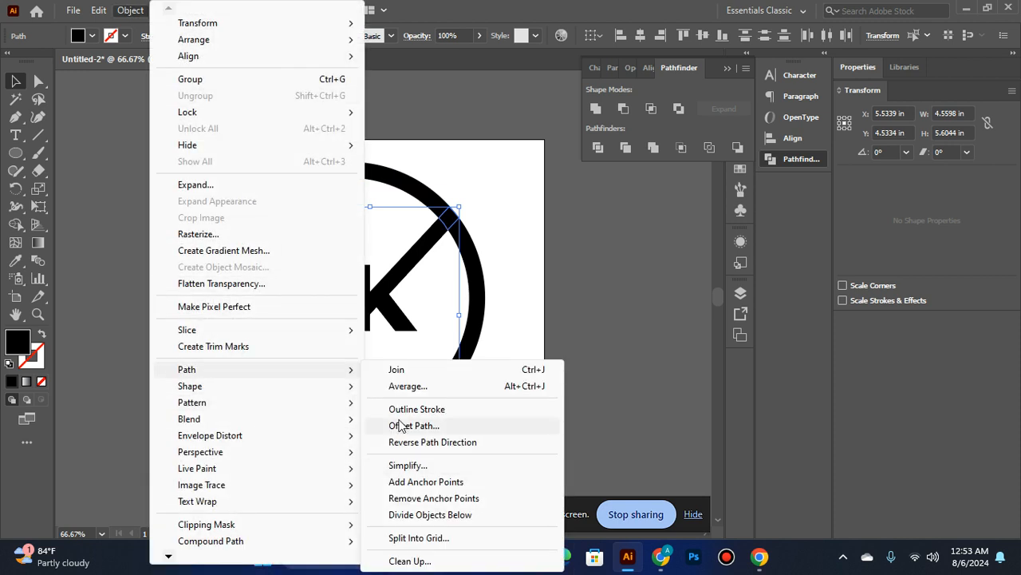
left_click(414, 425)
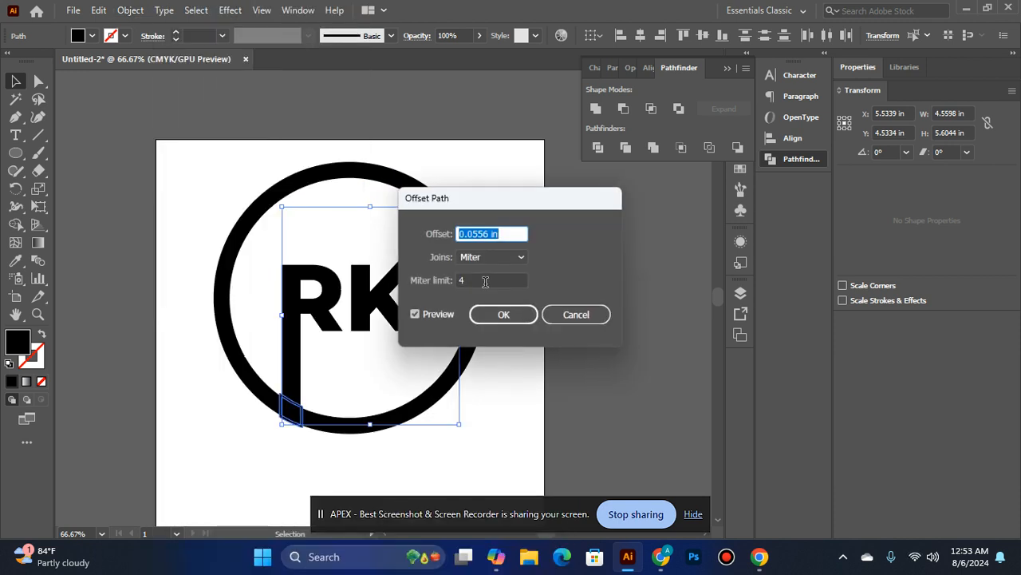
type("28pt")
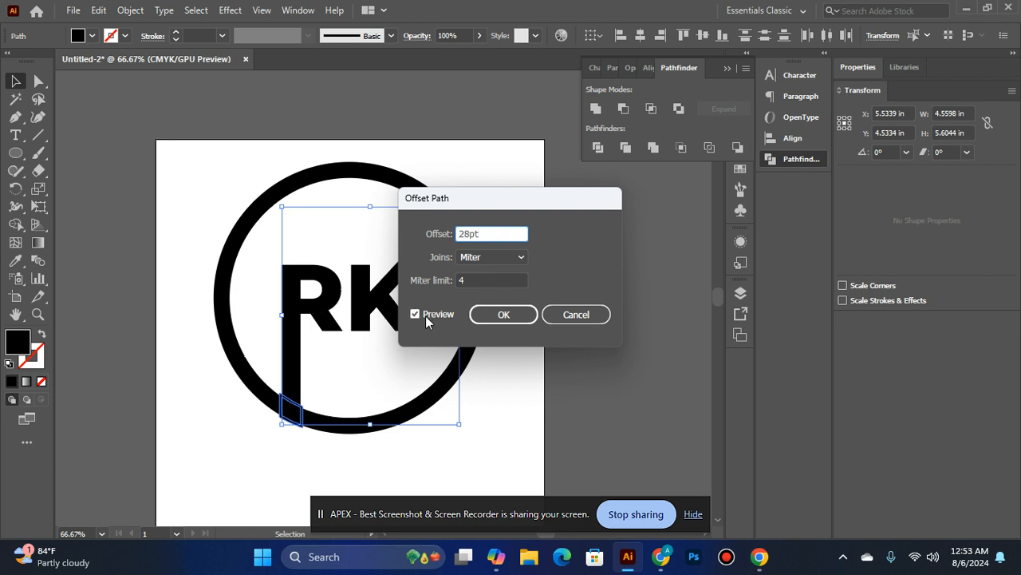
key("Tab")
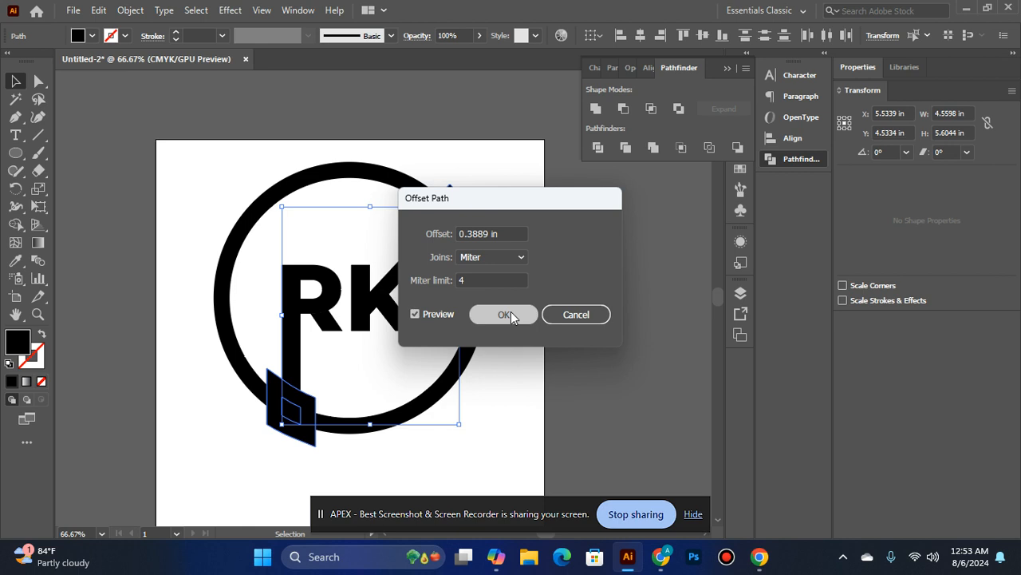
left_click(508, 314)
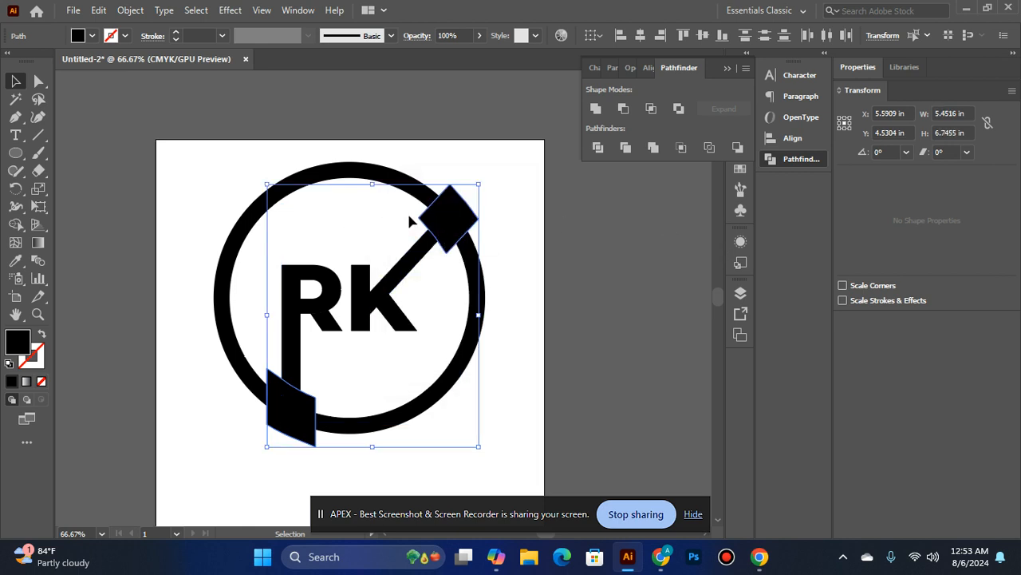
Try to cut the enlarged offset shapes out of the whole logo with Minus Front
left_click_drag(165, 158, 633, 479)
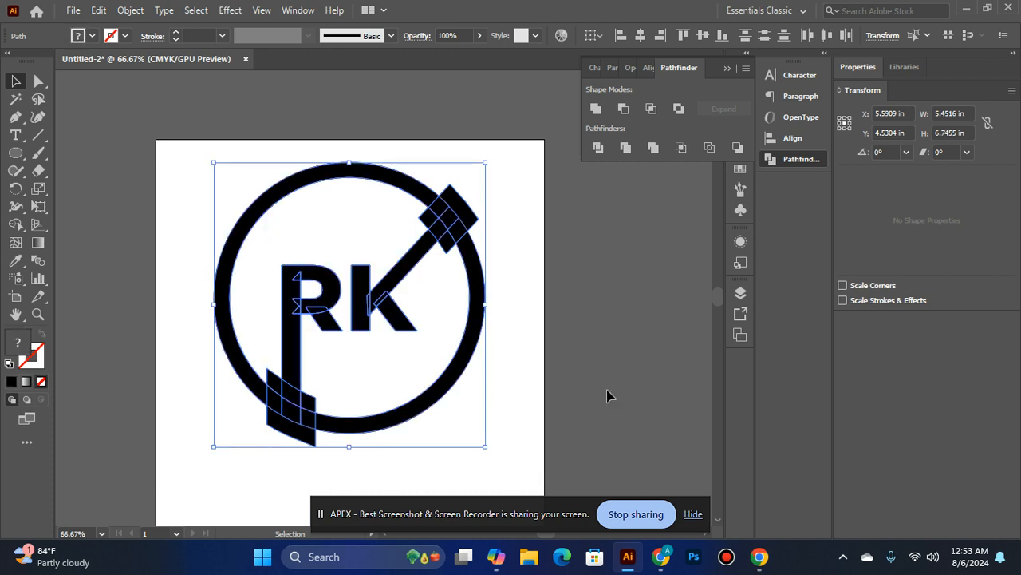
left_click(623, 108)
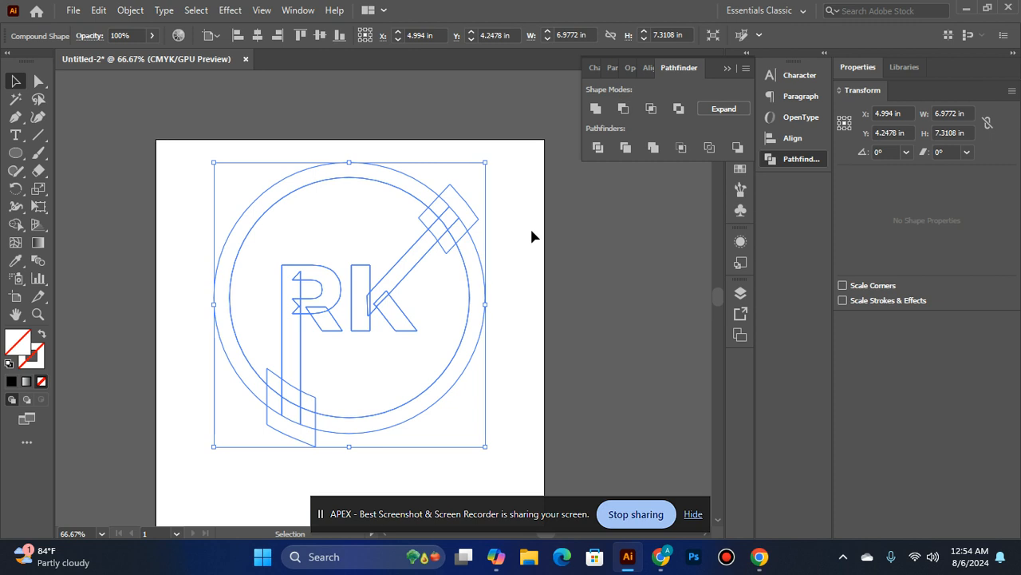
left_click(623, 108)
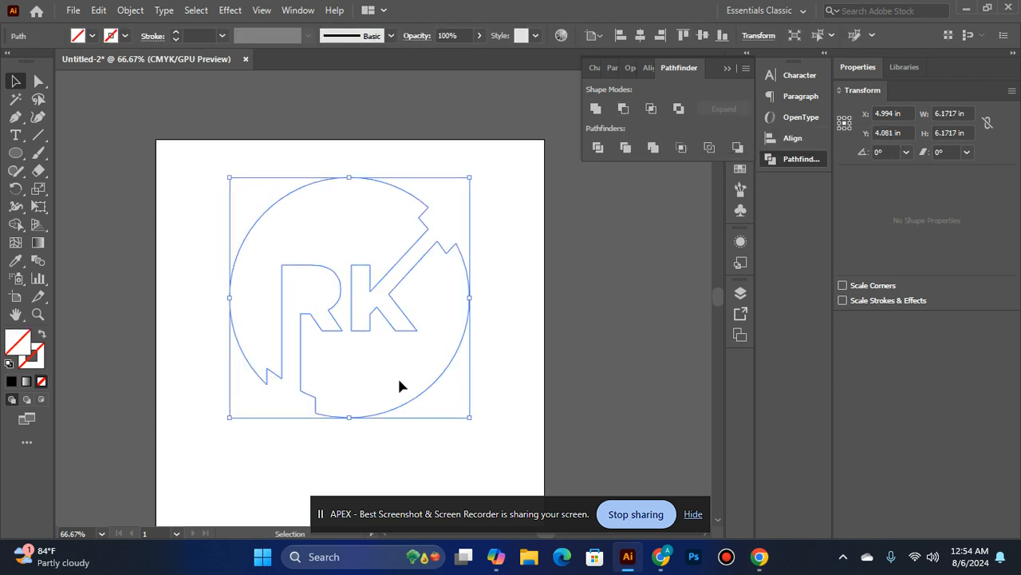
key("ctrl+z")
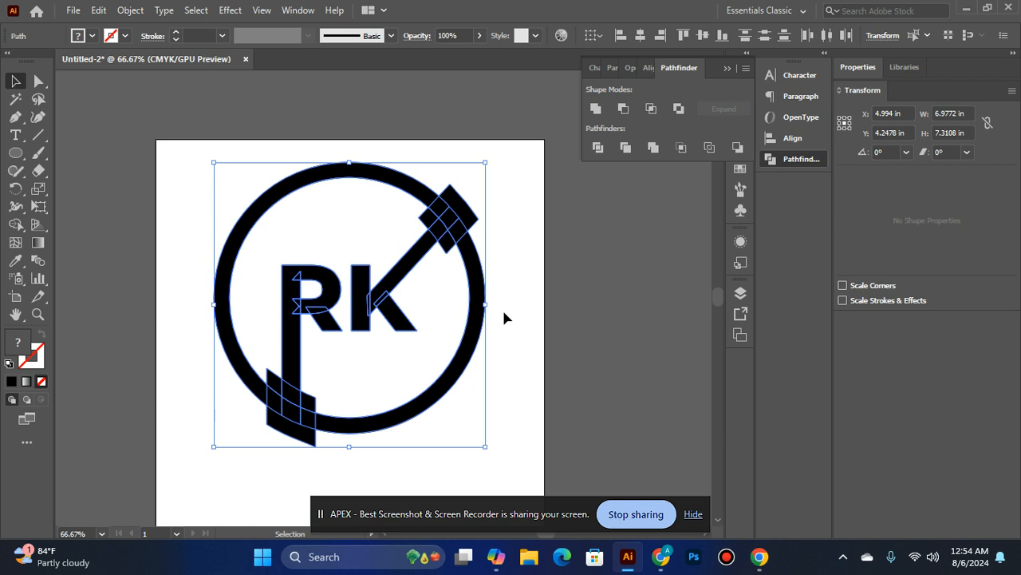
left_click(525, 306)
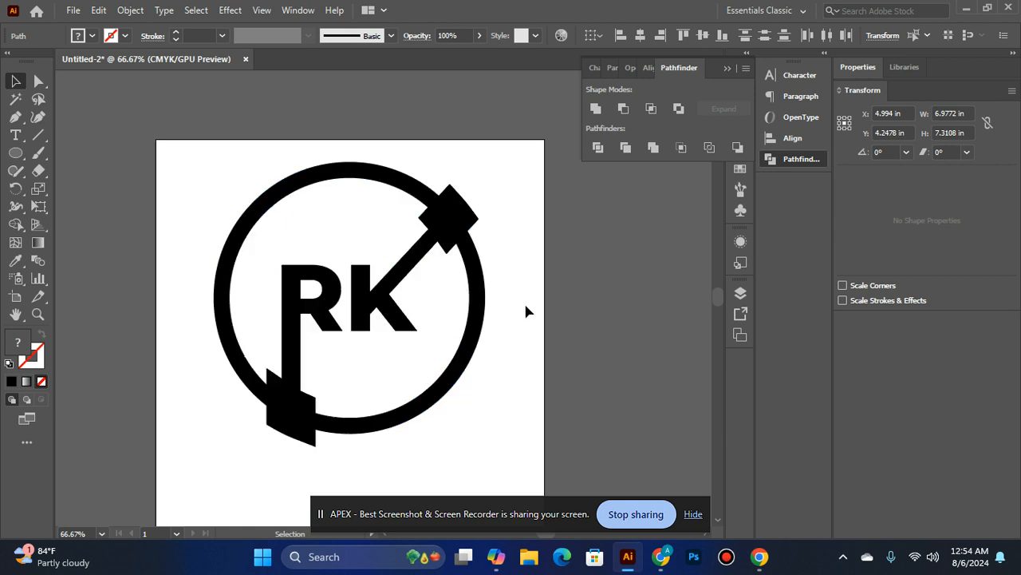
left_click(312, 433)
left_click(294, 414)
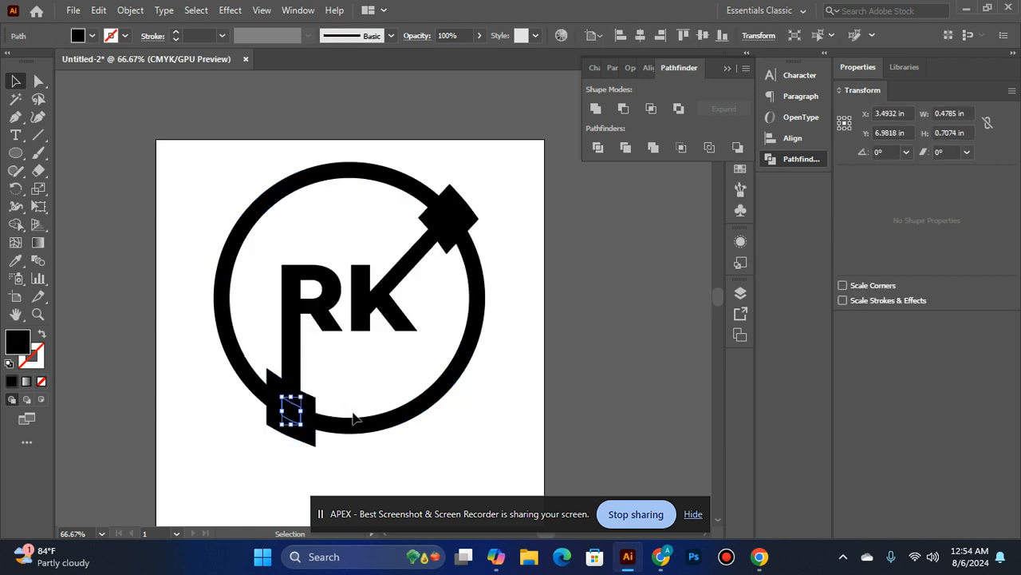
left_click(312, 426)
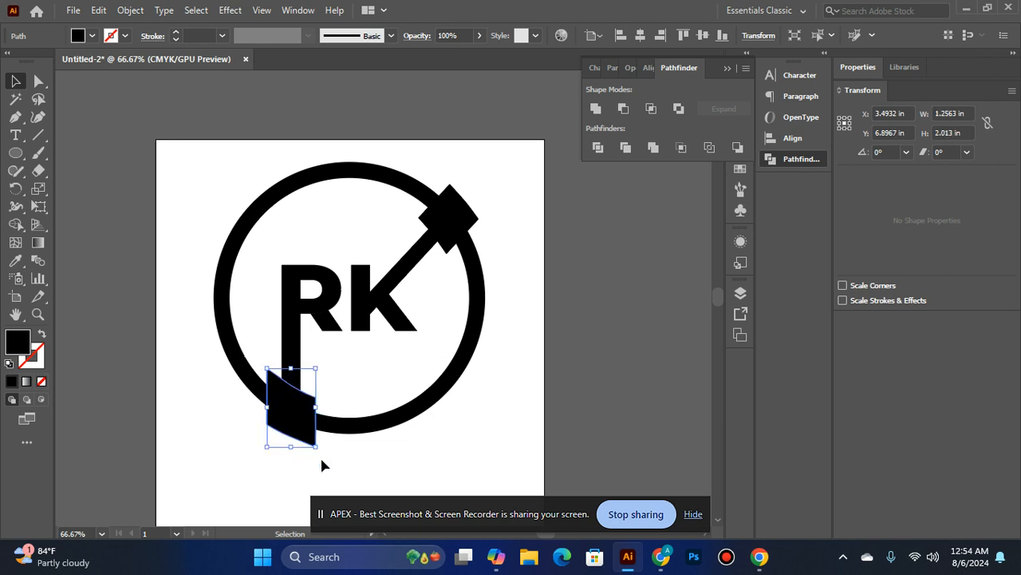
left_click(324, 428)
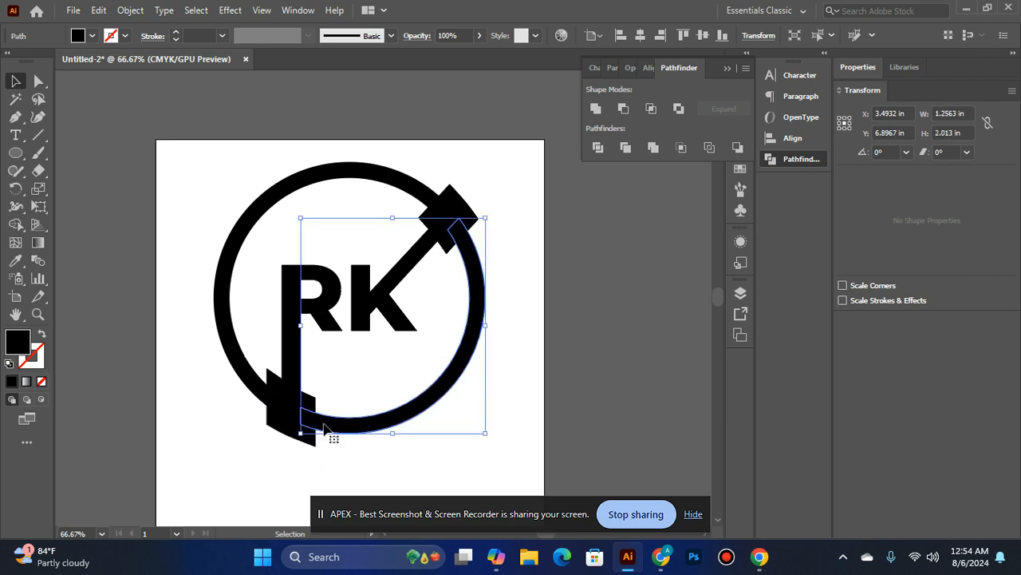
left_click(468, 445)
Undo the 28 pt offset so that only the two small overlap pieces on the ring are selected
key("a")
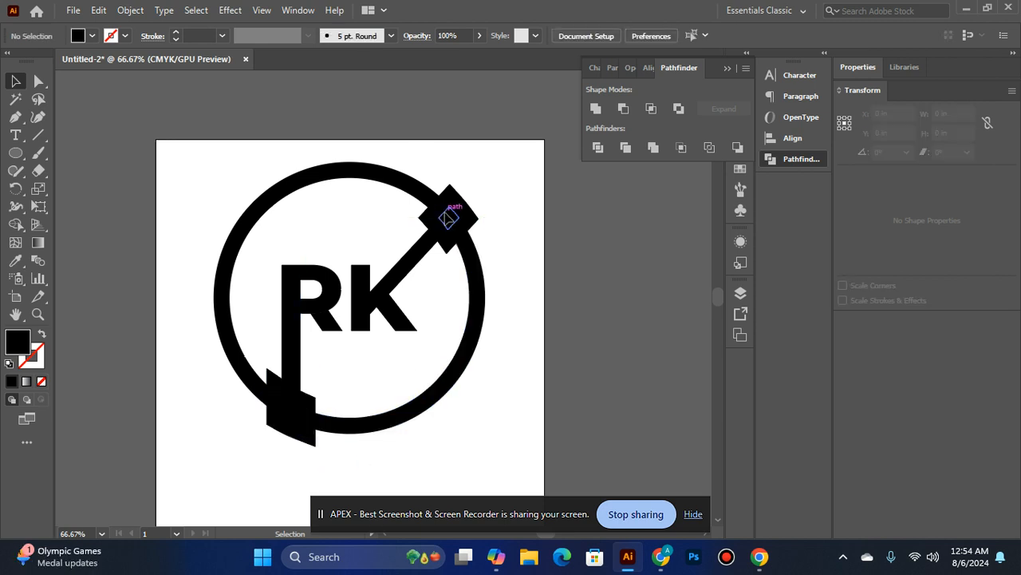
left_click(449, 216)
key("Delete")
key("v")
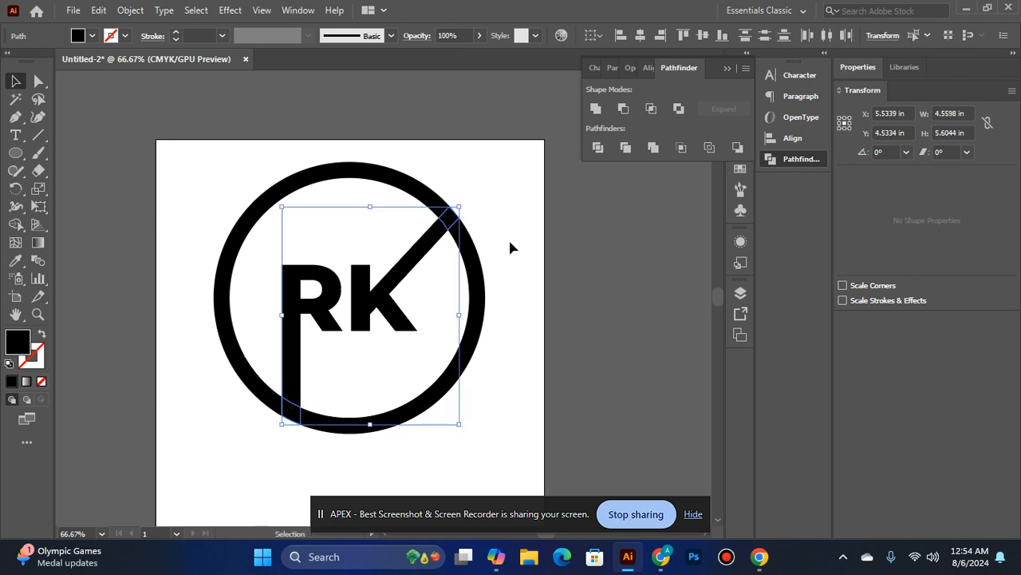
left_click(130, 9)
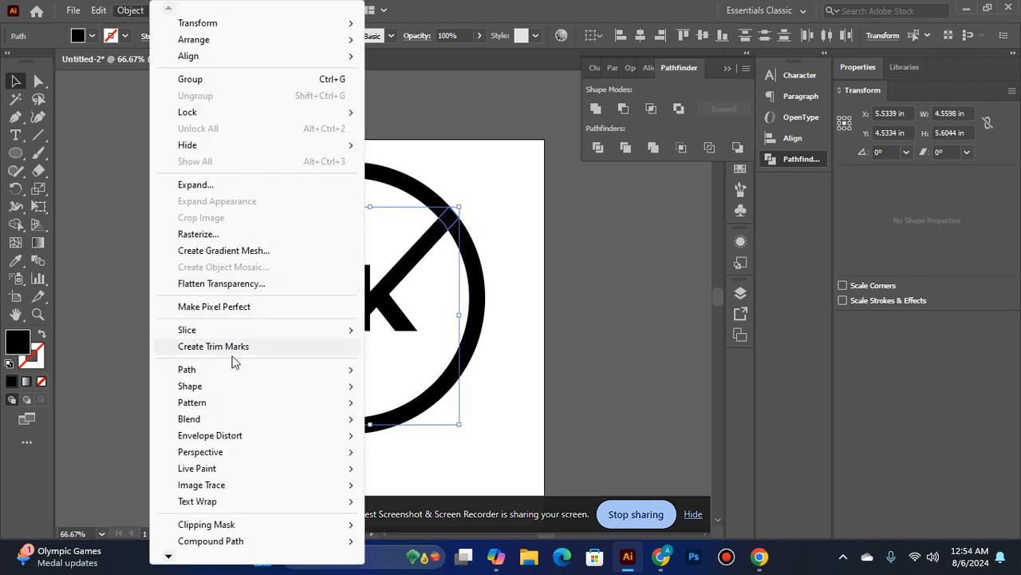
mouse_move(248, 371)
left_click(406, 427)
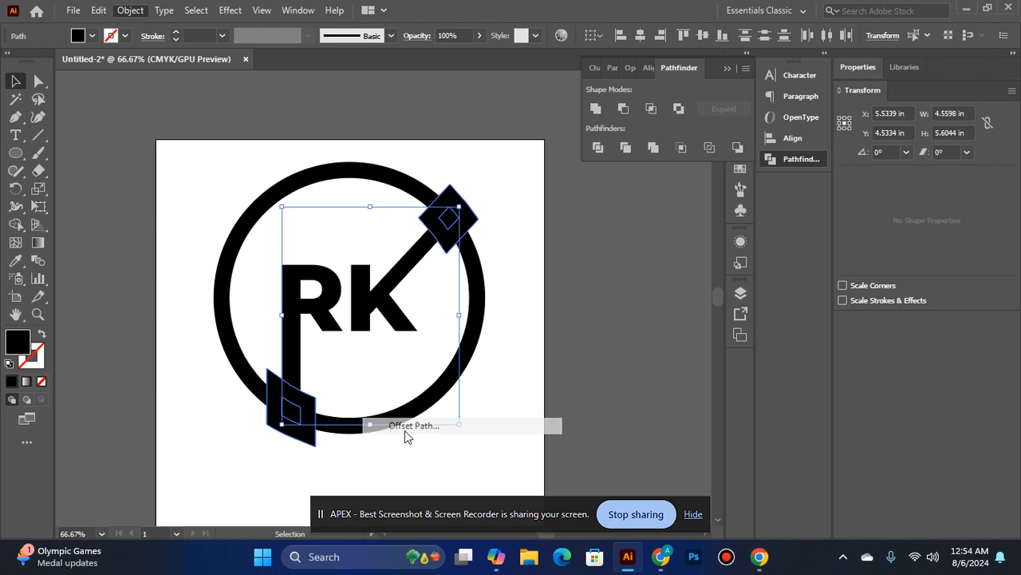
left_click(426, 315)
left_click(426, 315)
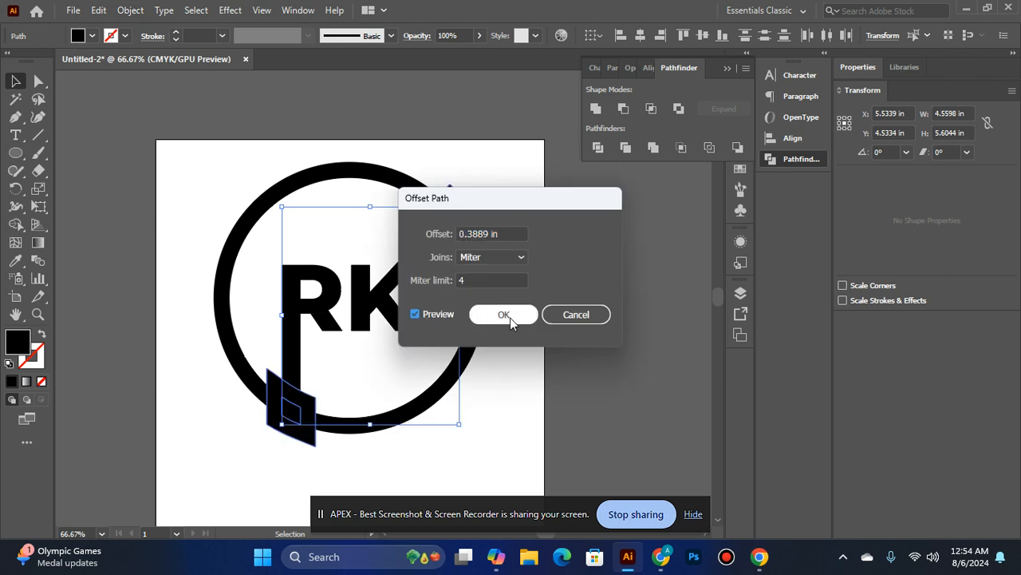
left_click(566, 322)
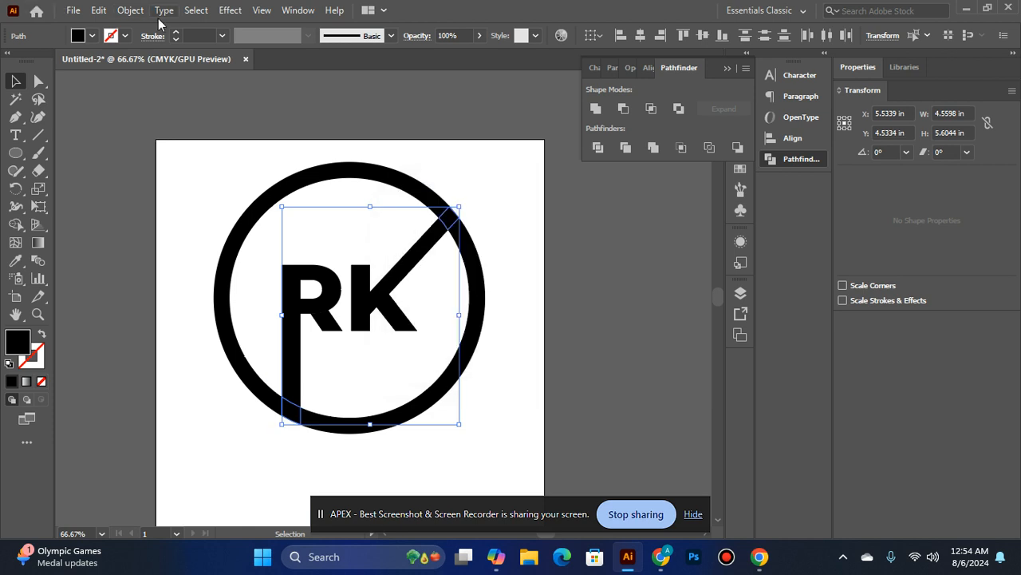
Offset the two pieces where the K's arm and R's stem cross the ring by 0.3889 in with miter joins
left_click(134, 8)
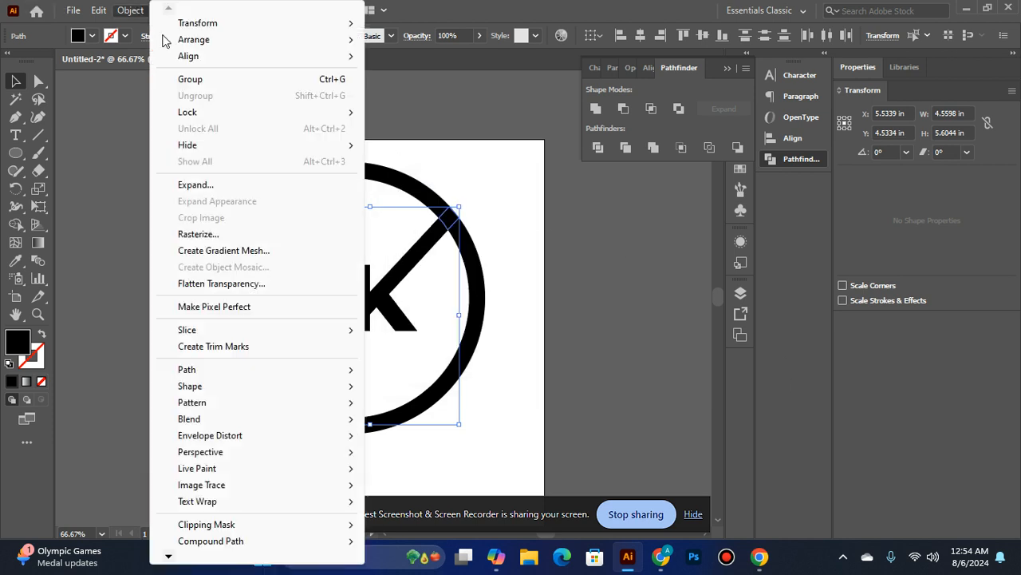
left_click(229, 184)
left_click(130, 10)
mouse_move(258, 369)
left_click(413, 425)
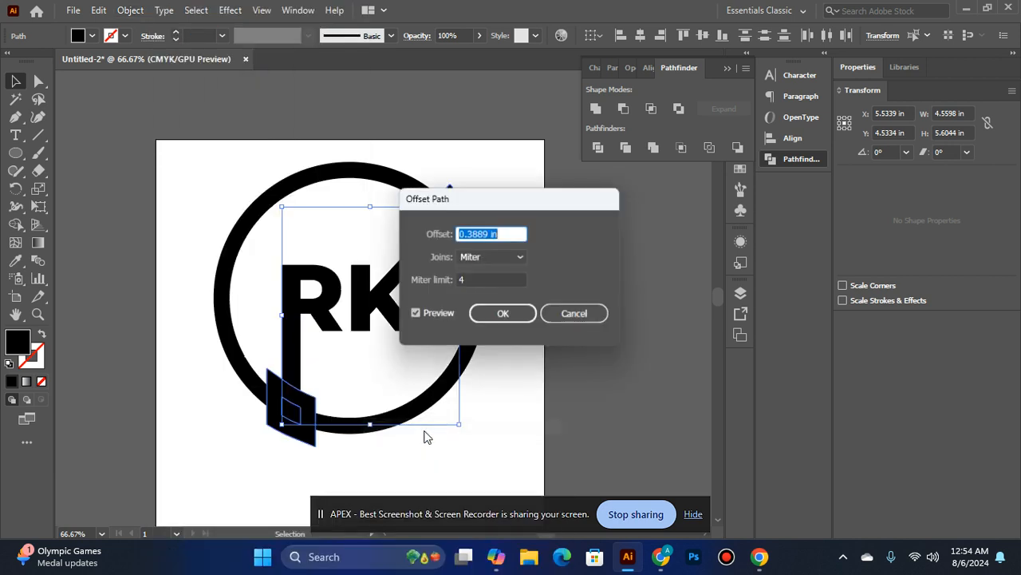
left_click(428, 316)
left_click(431, 316)
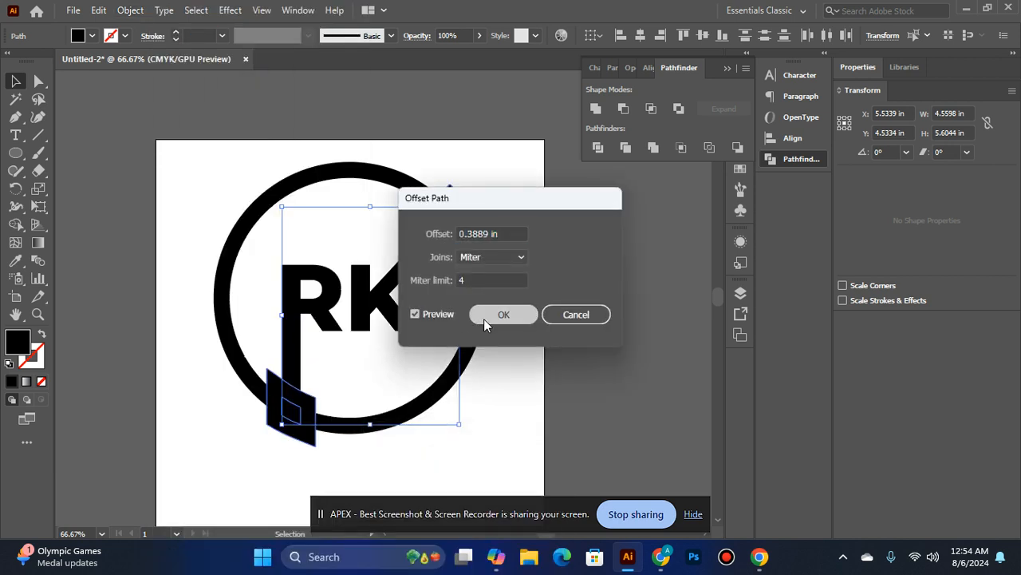
left_click(484, 319)
Try Minus Front on the selected offset shapes at the two ring crossings and undo the attempt
left_click(624, 109)
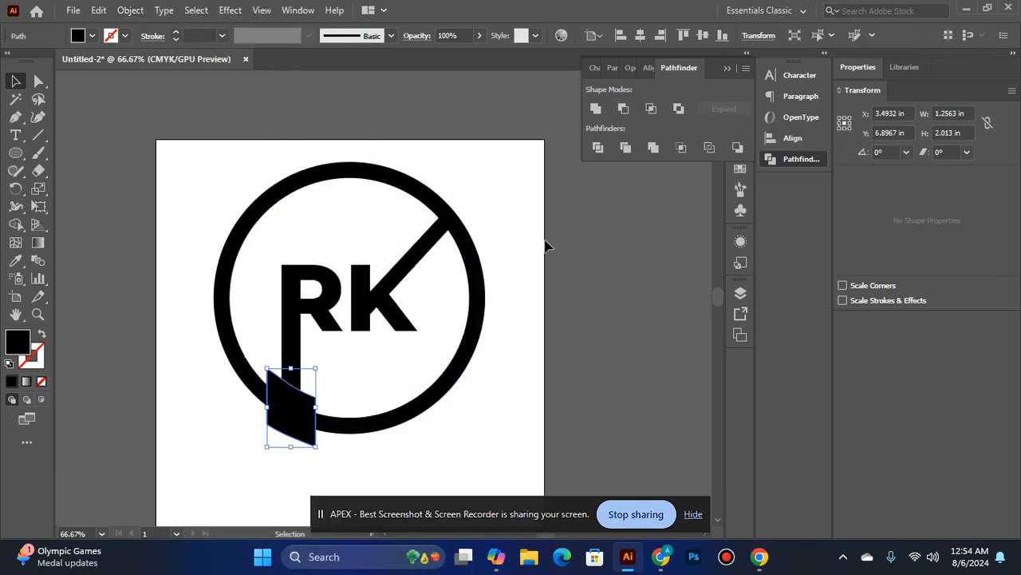
key("ctrl+z")
key("ctrl+z")
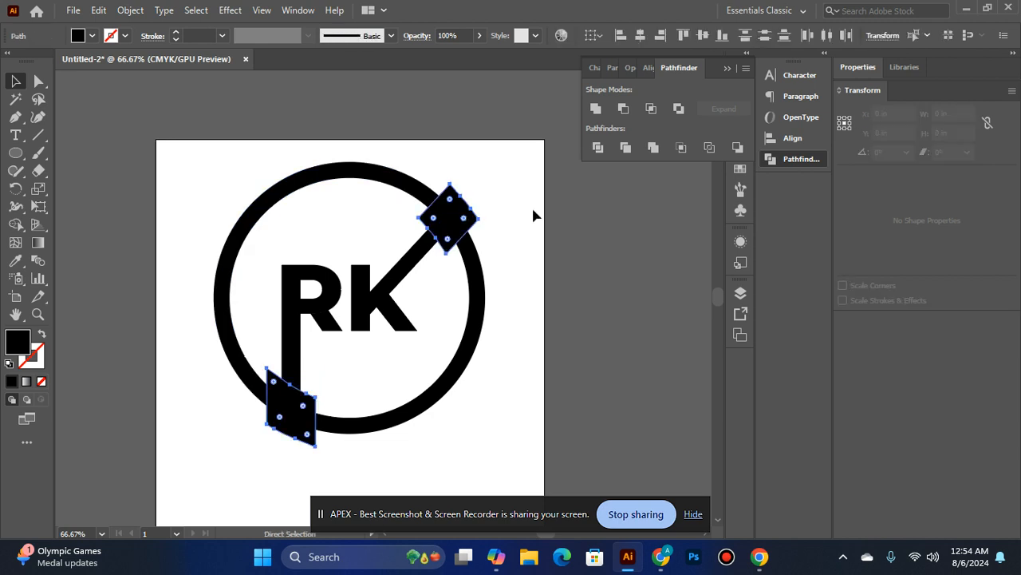
Divide the whole artwork along all overlapping edges with Pathfinder Divide and ungroup the resulting pieces
key("ctrl+a")
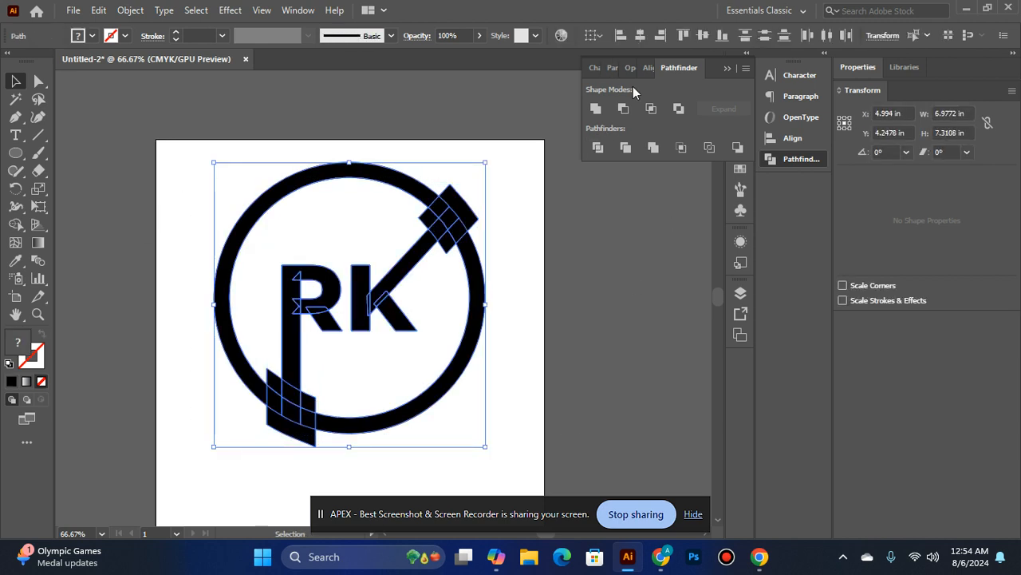
left_click(597, 149)
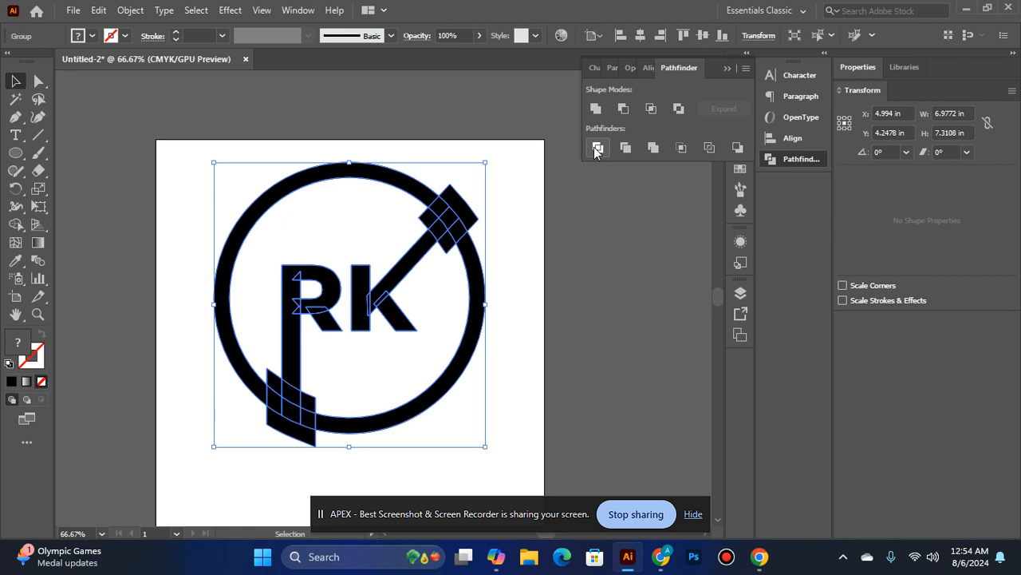
left_click(579, 269)
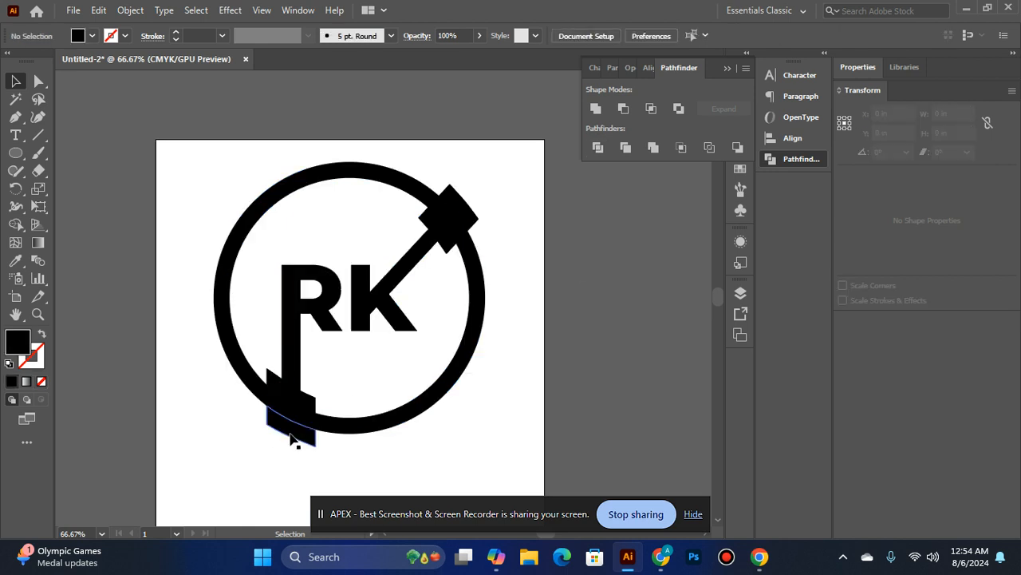
left_click(293, 438)
right_click(301, 388)
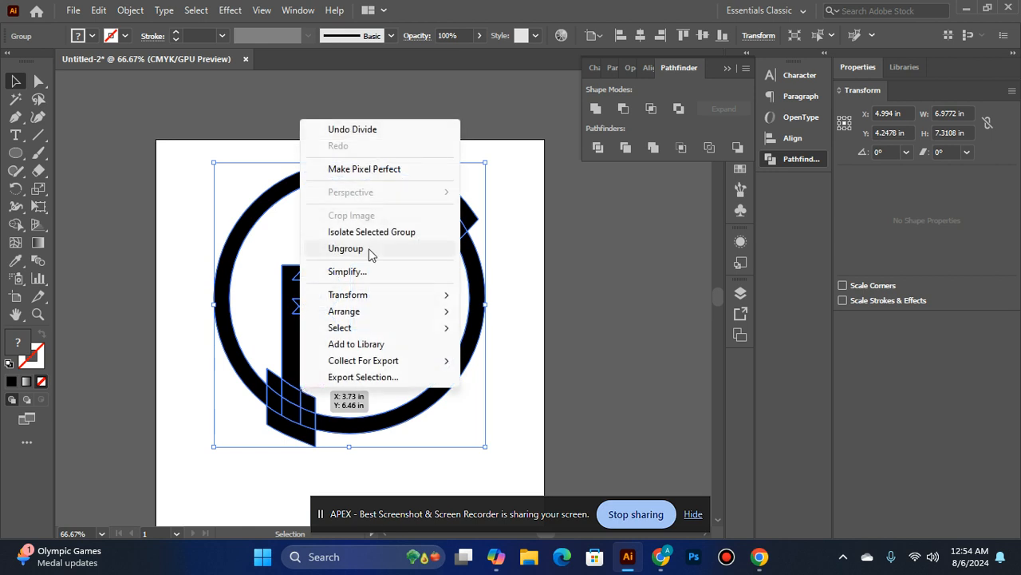
left_click(368, 254)
left_click(609, 253)
Delete the offset pieces that stick out beyond the ring's outer edge at both crossings
left_click(307, 438)
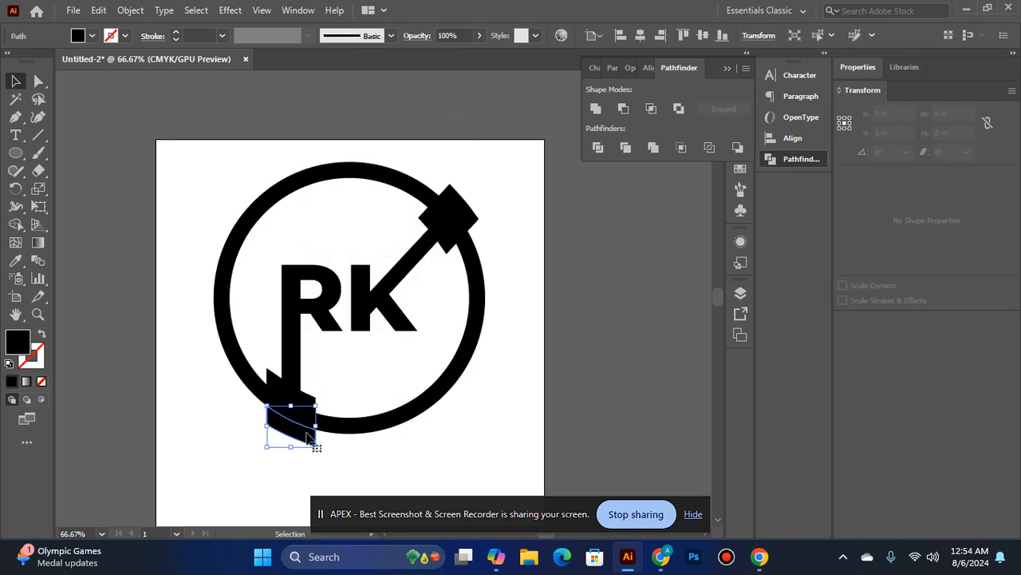
key("Delete")
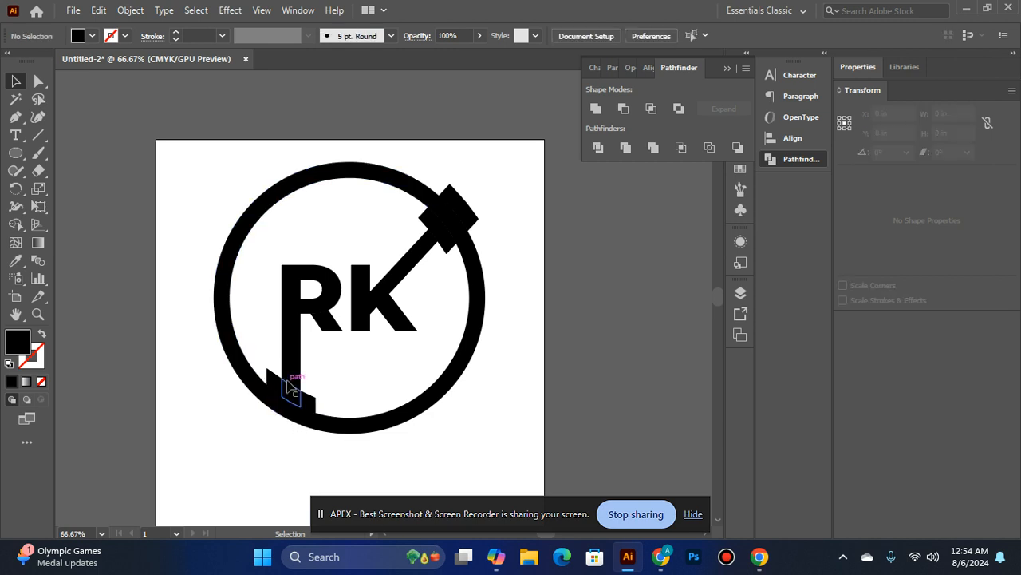
left_click(472, 214)
key("Delete")
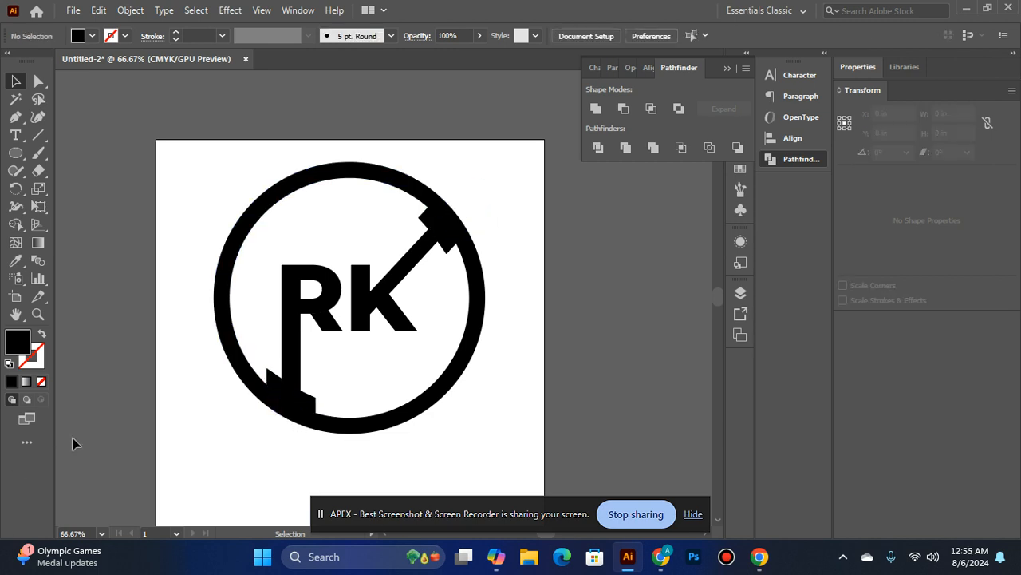
Delete the offset pieces inside the ring on both sides of the R's stem and the ring segment to the stem's left
left_click(279, 383)
key("Delete")
left_click(310, 401)
key("Delete")
left_click(277, 406)
key("Delete")
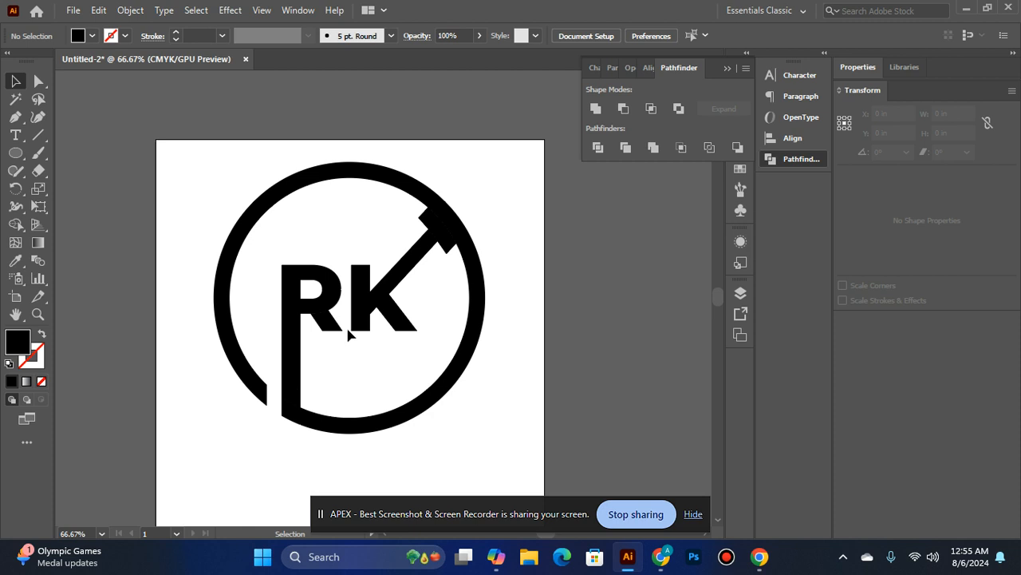
Delete the offset pieces on both sides of the K's arm and the ring segment just below the arm's end
left_click_drag(446, 237, 431, 212)
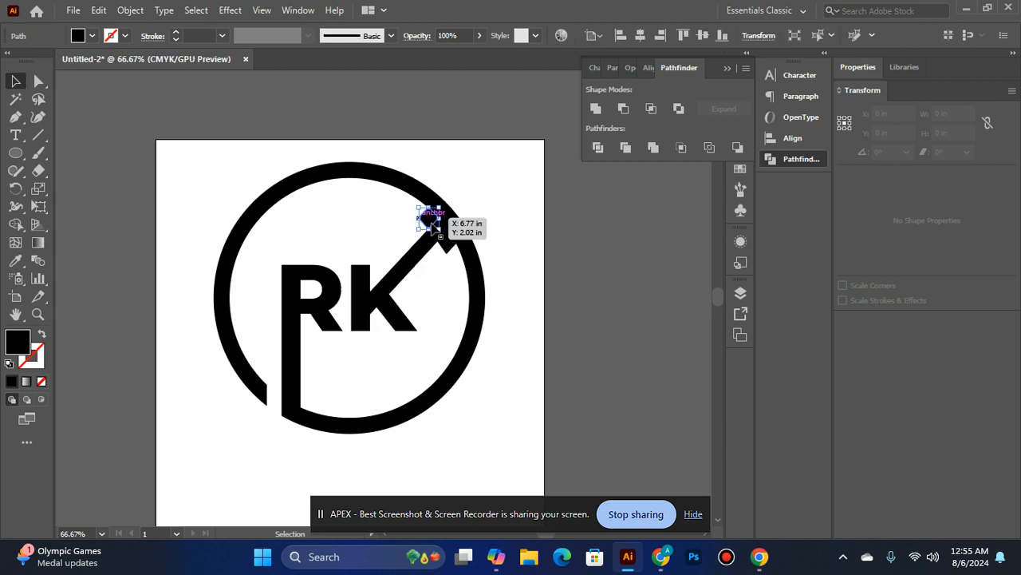
key("Delete")
left_click(447, 238)
key("Delete")
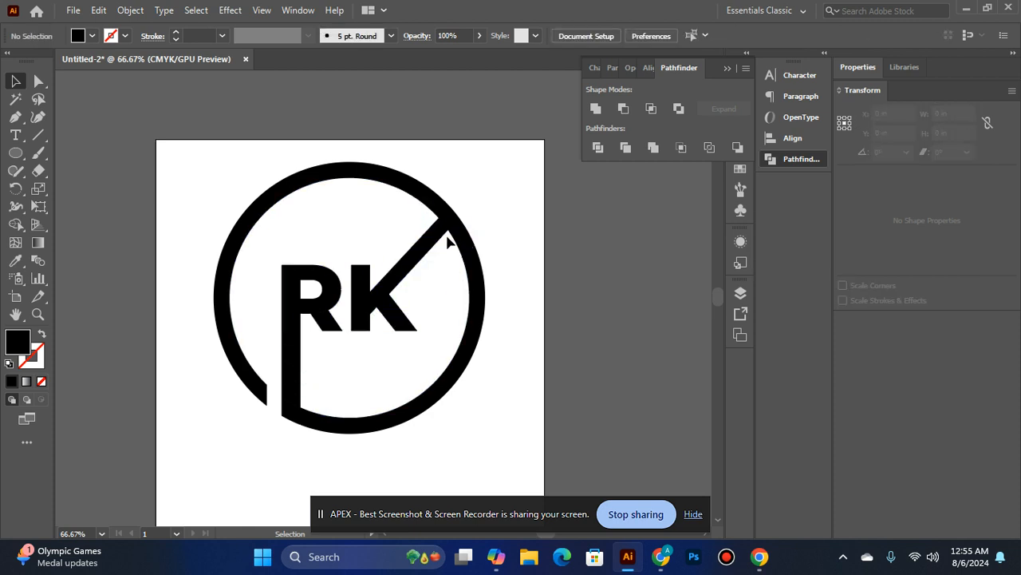
left_click(457, 229)
key("Delete")
scroll(481, 278, "down", 2)
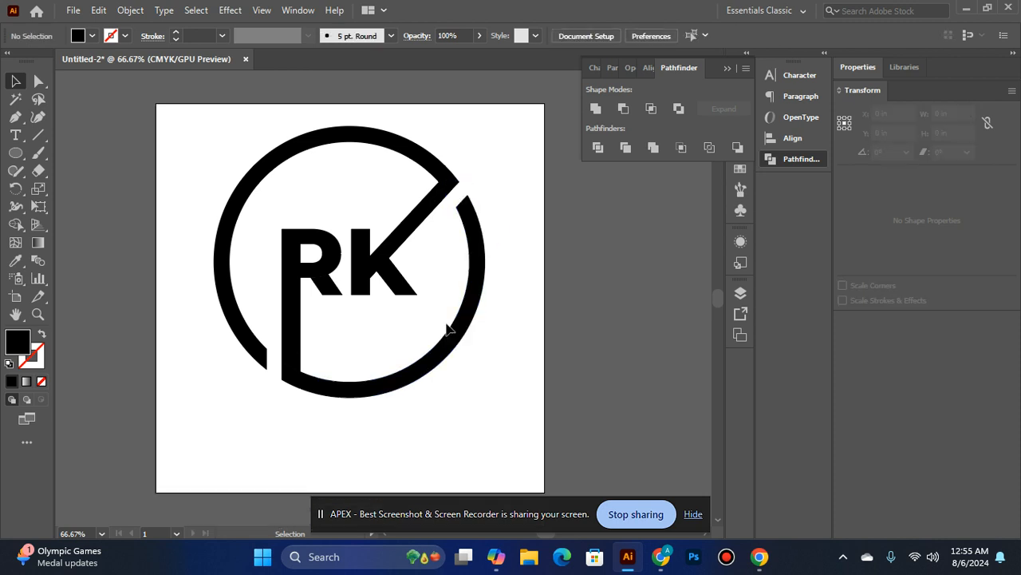
Unite the R, its extended stem pieces and the lower-right ring arc into one shape
left_click(329, 275)
left_click(325, 275, "shift")
left_click(324, 288, "shift")
left_click(294, 361, "shift")
left_click_drag(294, 375, 332, 394)
left_click(333, 394, "shift")
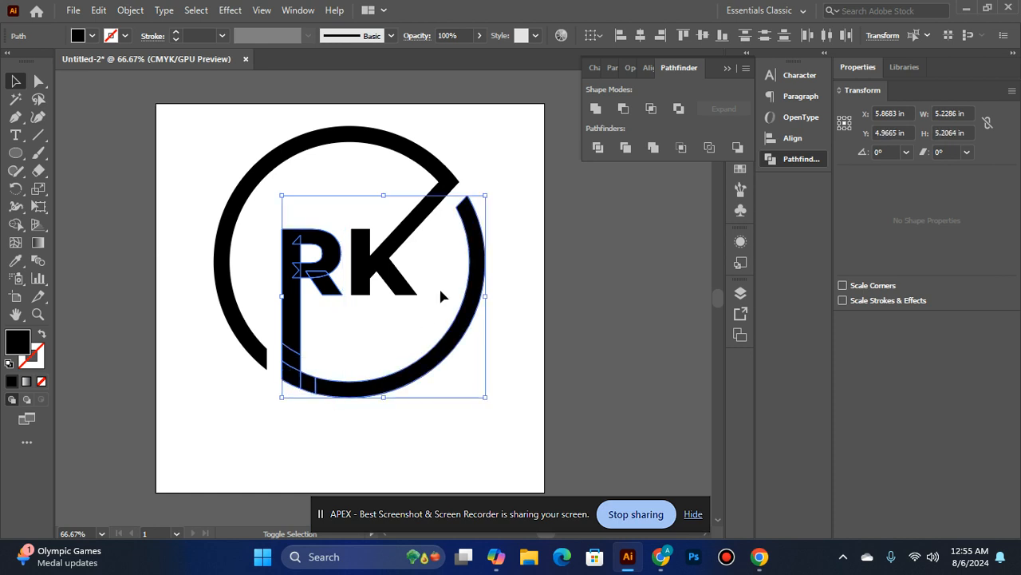
left_click(604, 108)
Unite the K, its extended arm pieces and the upper-left ring arc into one shape
left_click(369, 274)
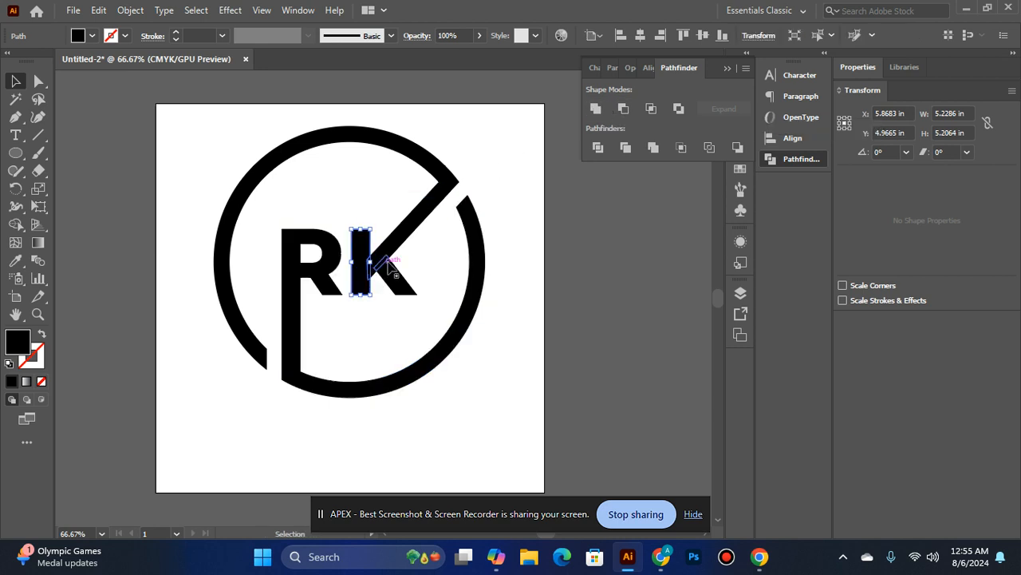
left_click(400, 266, "shift")
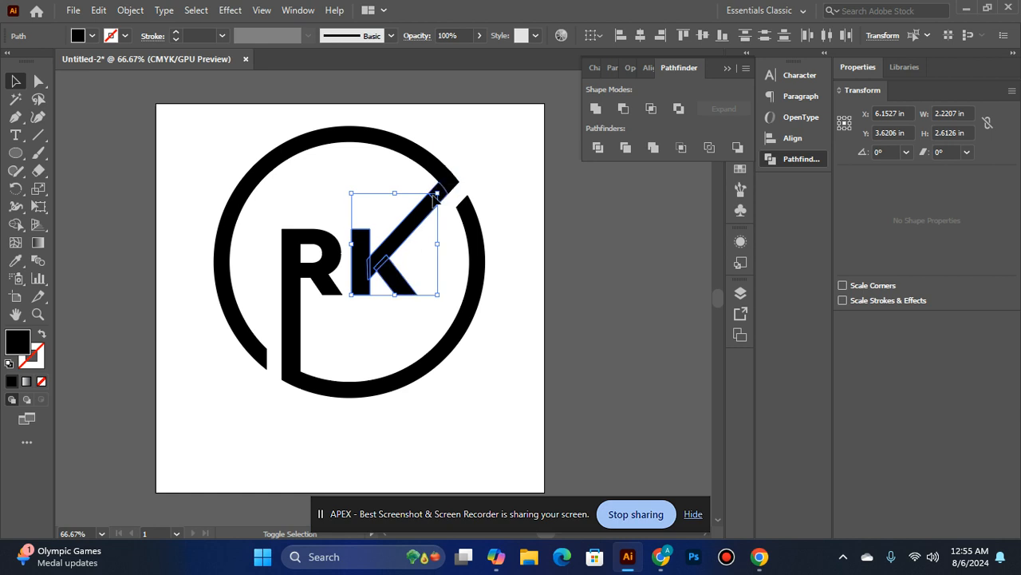
left_click_drag(447, 192, 448, 193)
left_click(431, 156, "shift")
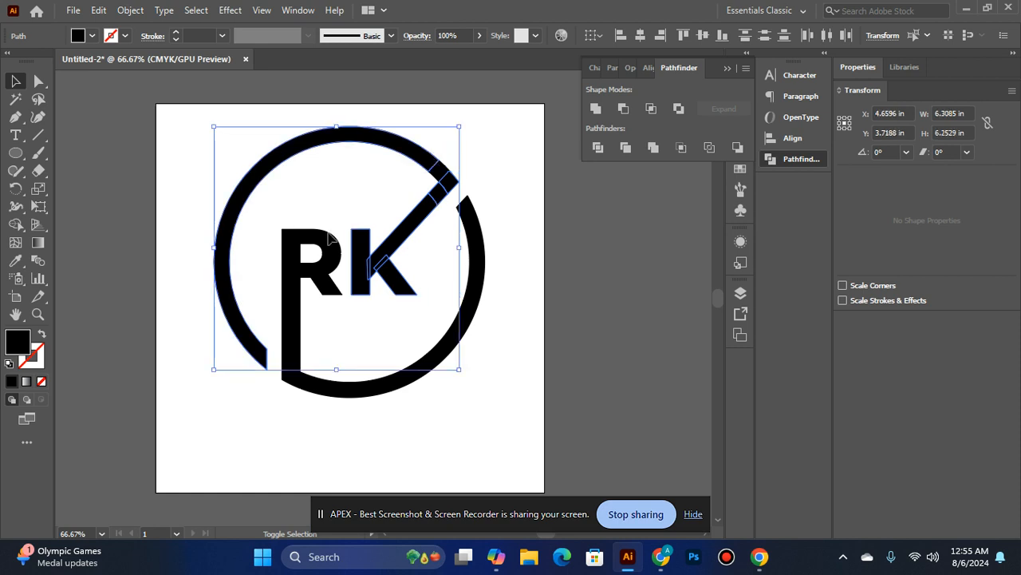
left_click(597, 111)
left_click(465, 183)
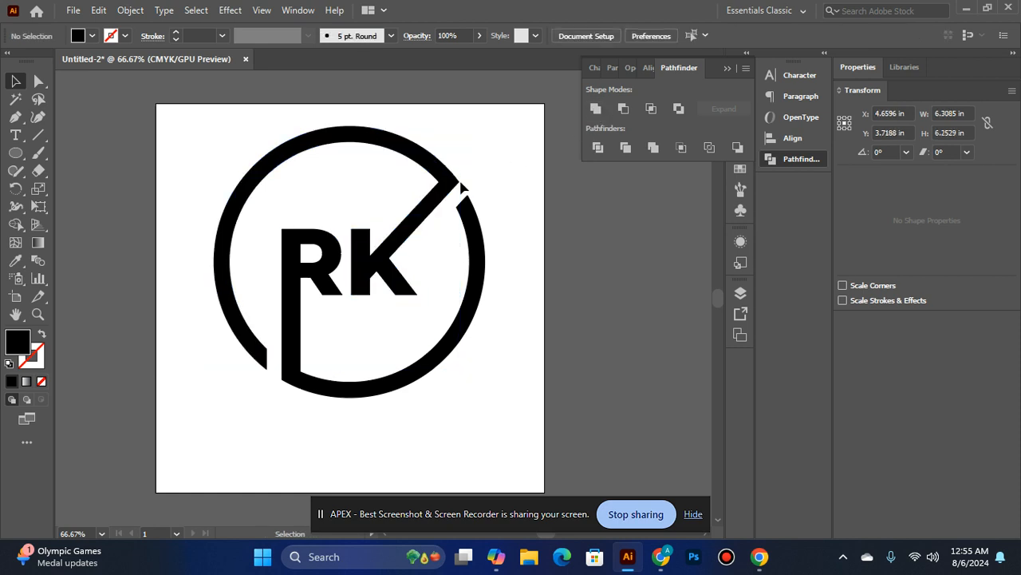
left_click(441, 173)
left_click(425, 158, "shift")
left_click(601, 111)
Select the R and K halves together with their ring arcs and combine them with Unite
left_click(305, 299)
left_click(400, 266)
left_click(292, 342)
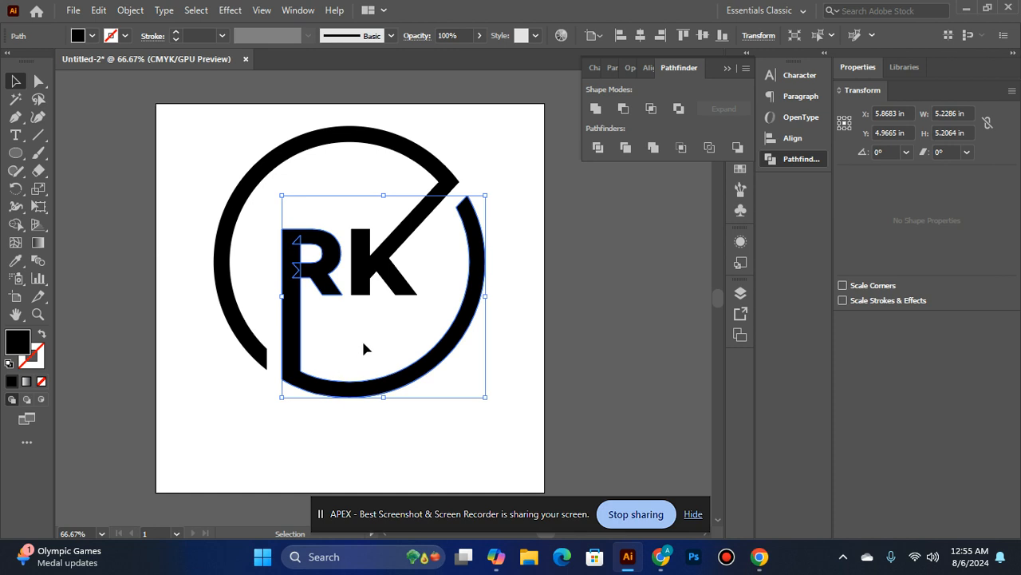
left_click(399, 257, "shift")
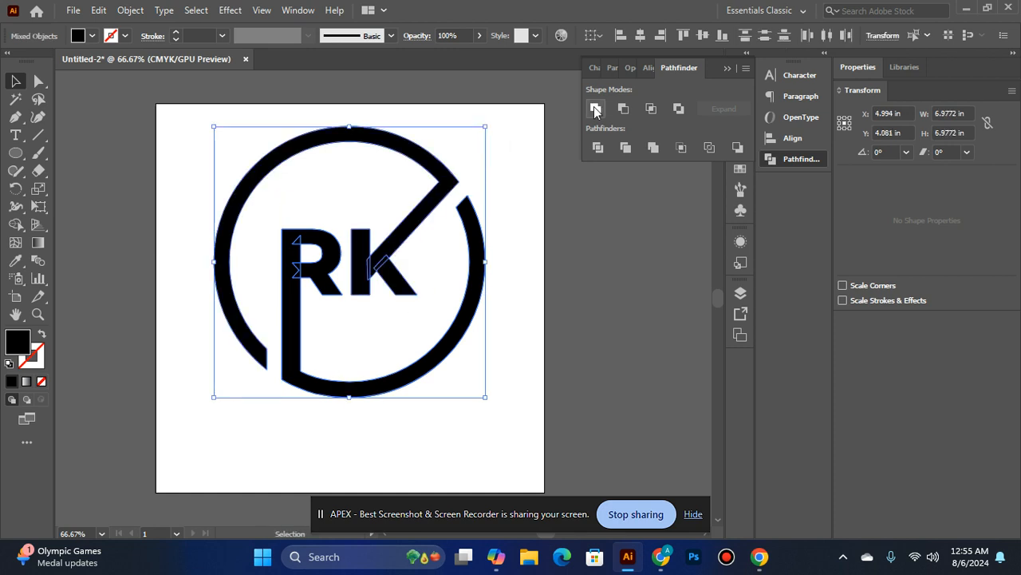
left_click(595, 109)
Try scaling the logo down and moving it off the artboard, and undo both changes
left_click(508, 395)
left_click(376, 257)
left_click_drag(488, 126, 428, 142)
left_click_drag(362, 273, 638, 274)
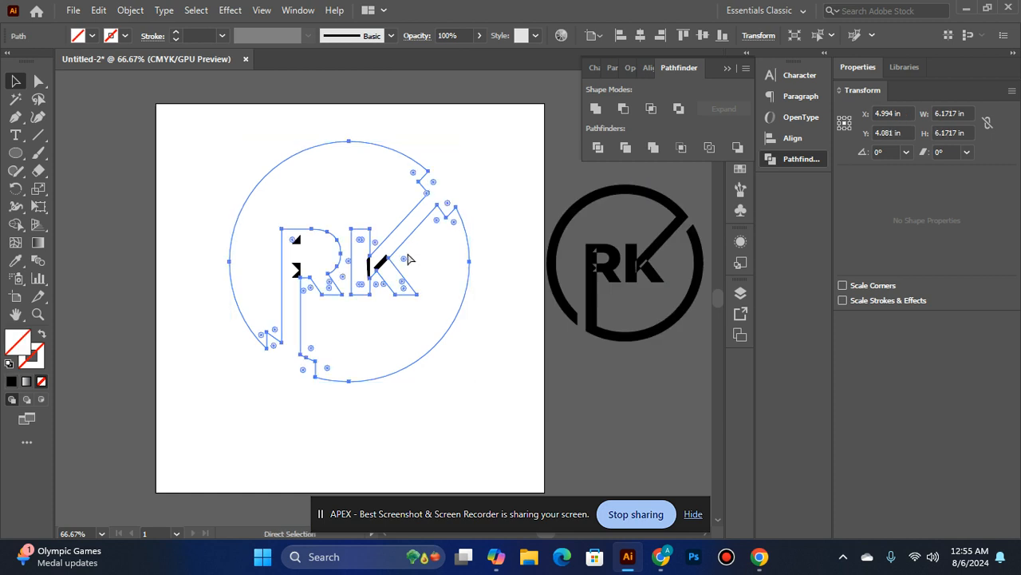
key("ctrl+z")
key("ctrl+z")
left_click(561, 241)
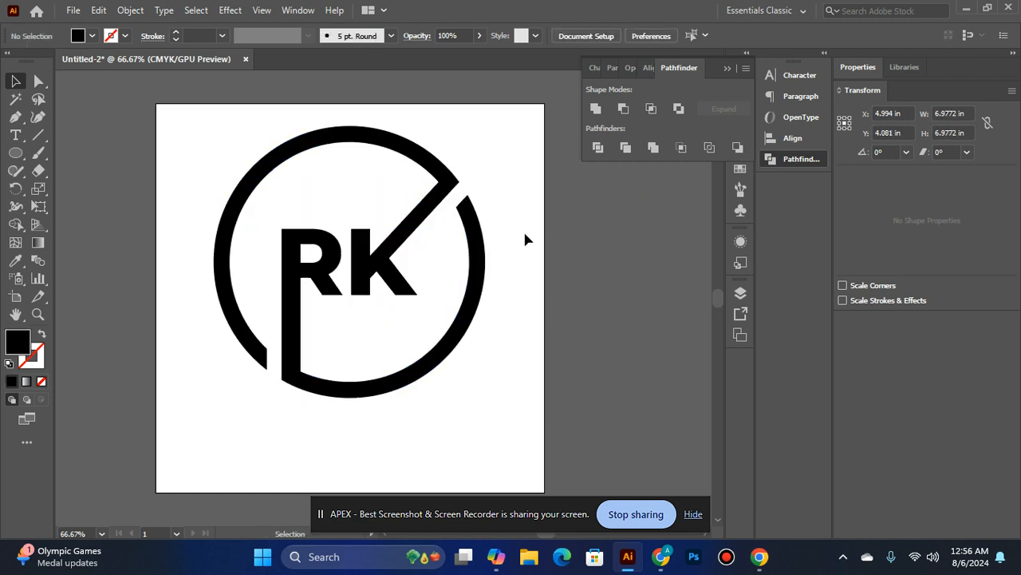
Check the leftover outlines inside the R's stem, try uniting all of the artwork at once, and undo it
left_click(333, 324, "ctrl")
left_click(335, 204)
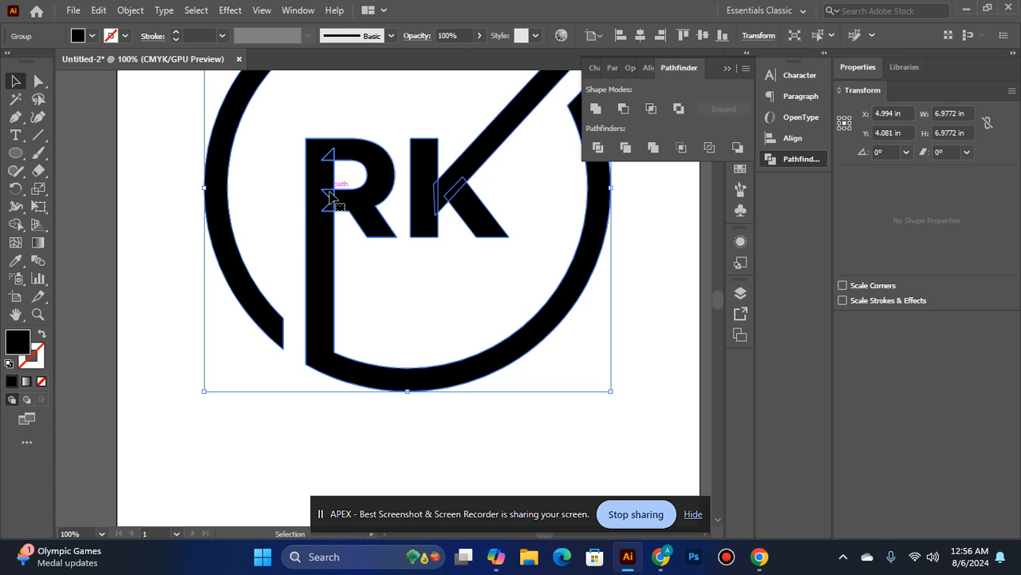
double_click(333, 197)
left_click(332, 198)
double_click(622, 353)
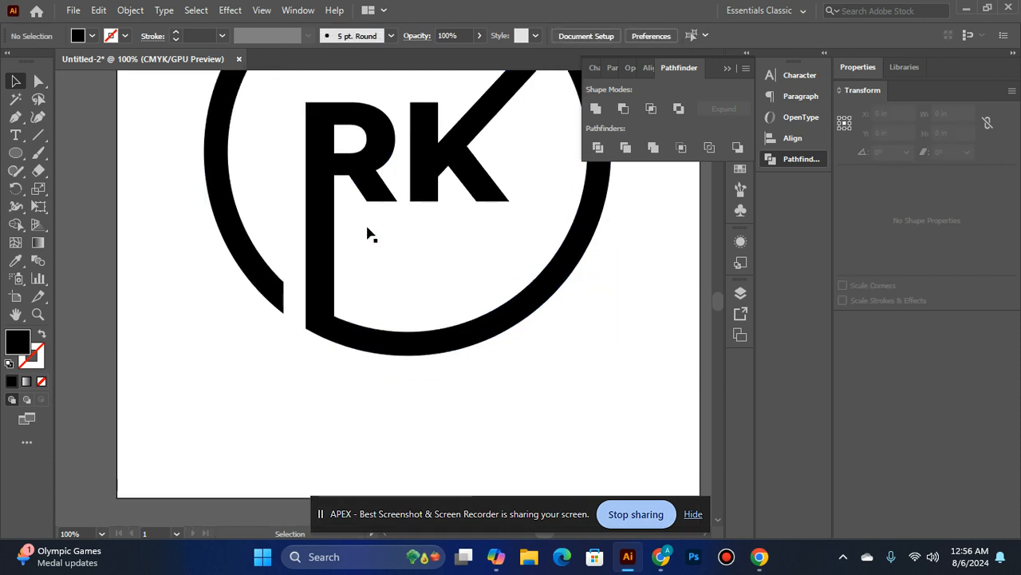
scroll(367, 230, "up", 3)
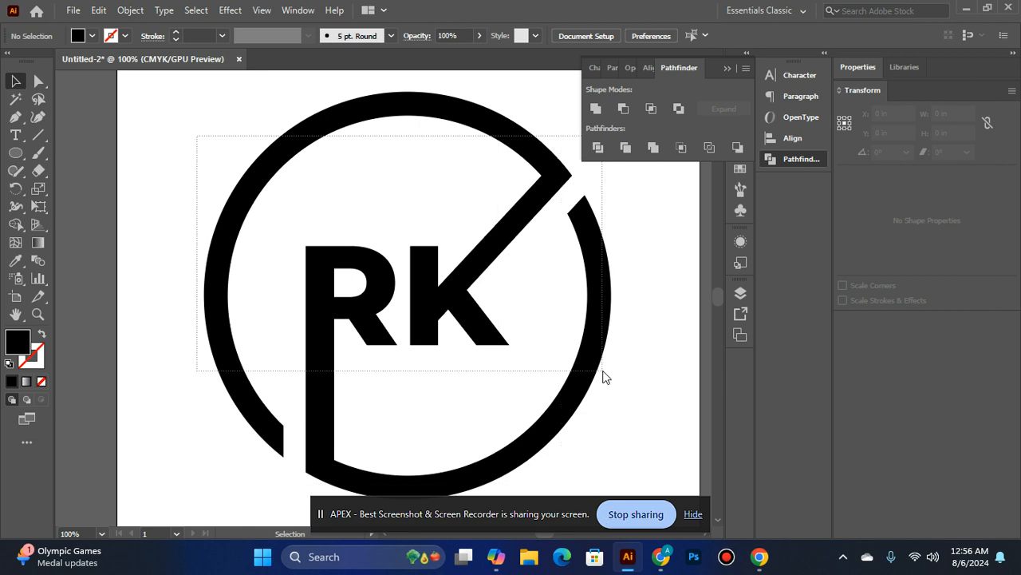
key("ctrl+a")
left_click(597, 107)
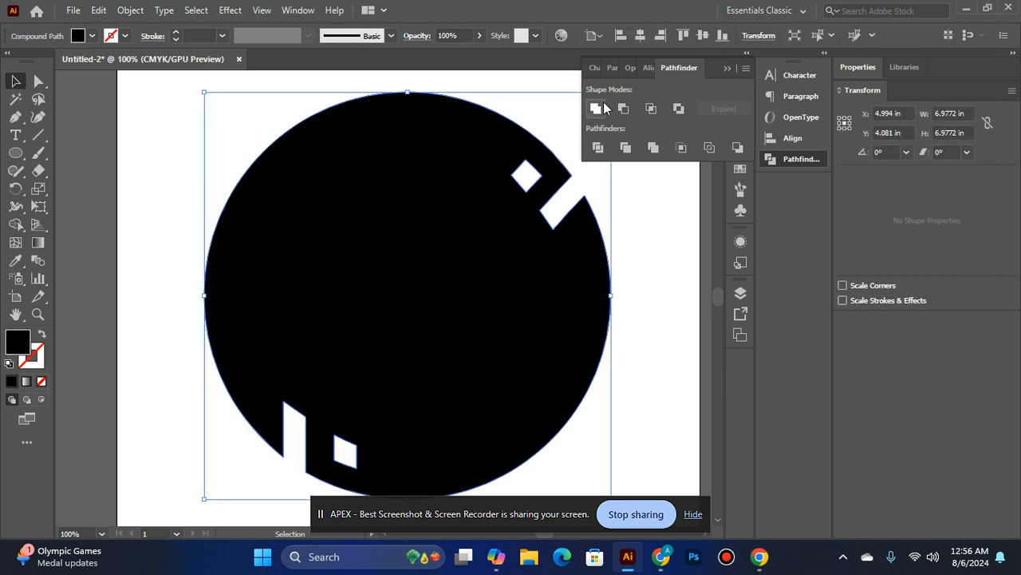
key("ctrl+z")
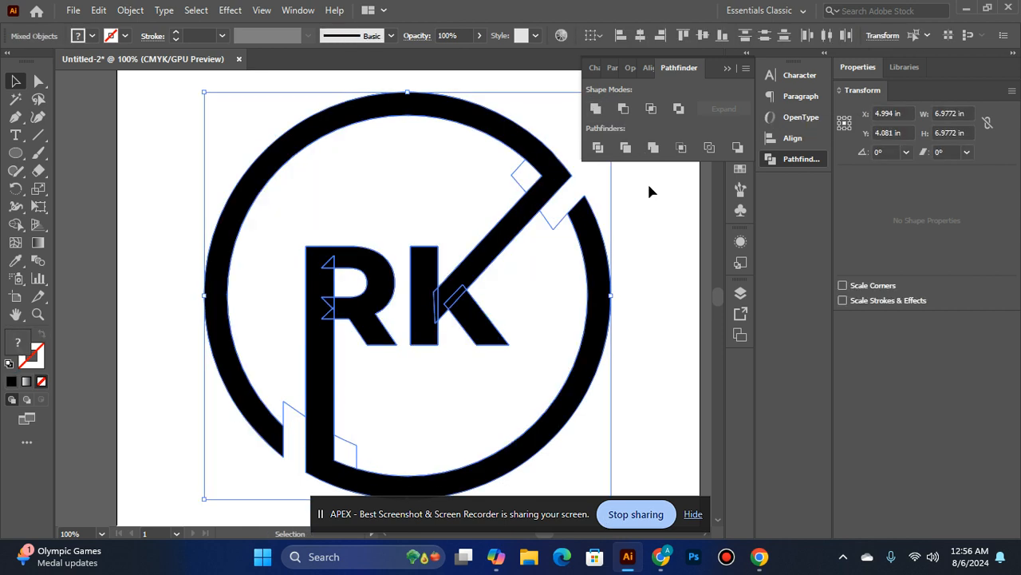
left_click(663, 236)
left_click(409, 264, "ctrl+alt")
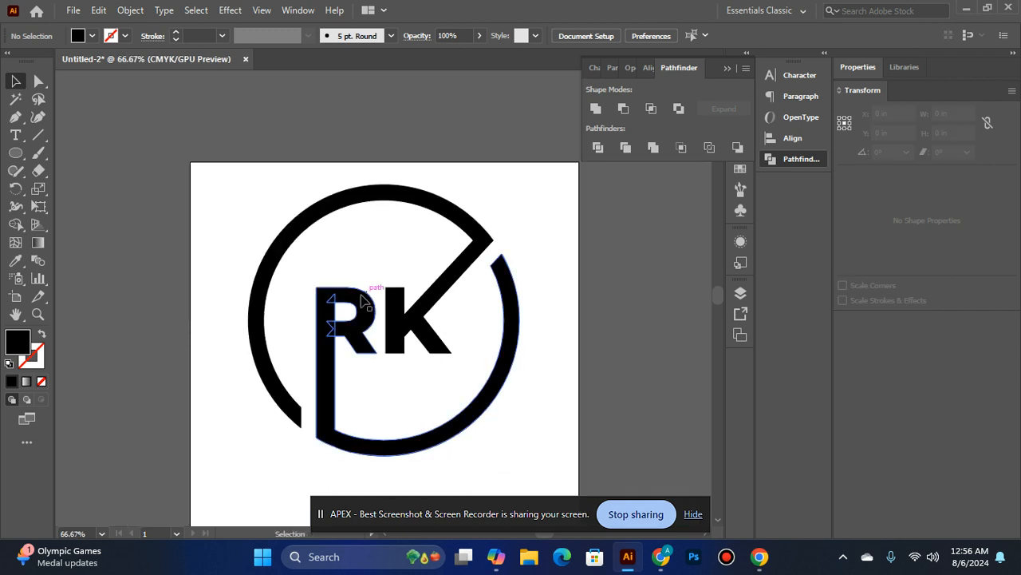
Ungroup the united RK logo artwork
right_click(365, 327)
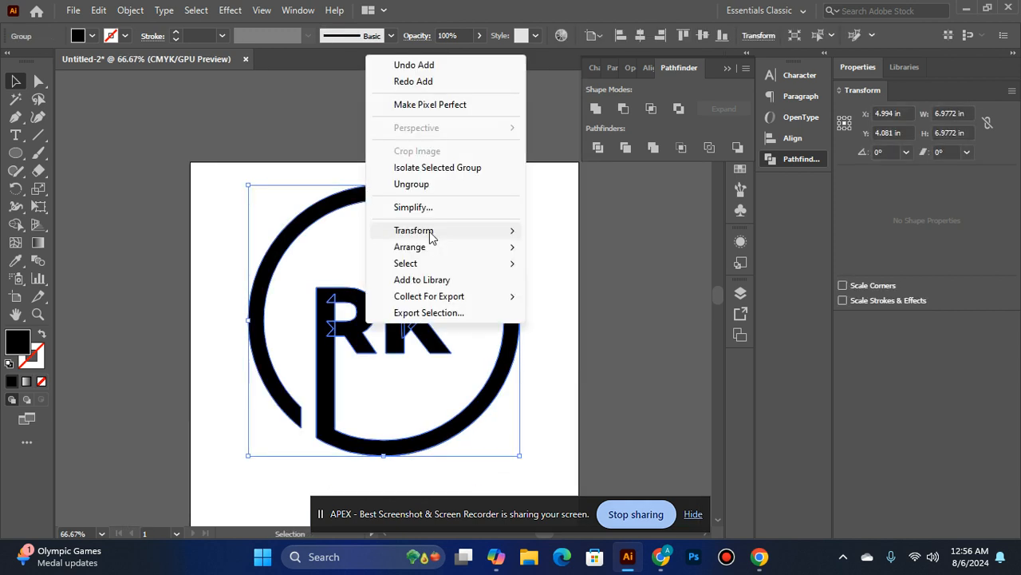
left_click(430, 187)
left_click(675, 363)
left_click(230, 302, "ctrl")
left_click_drag(688, 354, 531, 245)
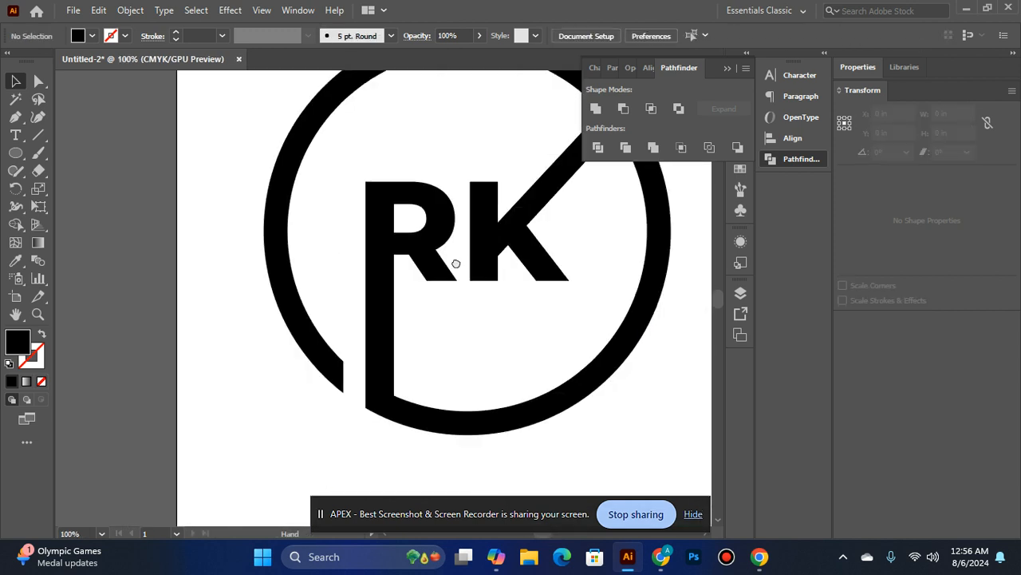
Merge the leftover outlines inside the R's stem into the R shape with the Shape Builder tool
left_click(377, 231)
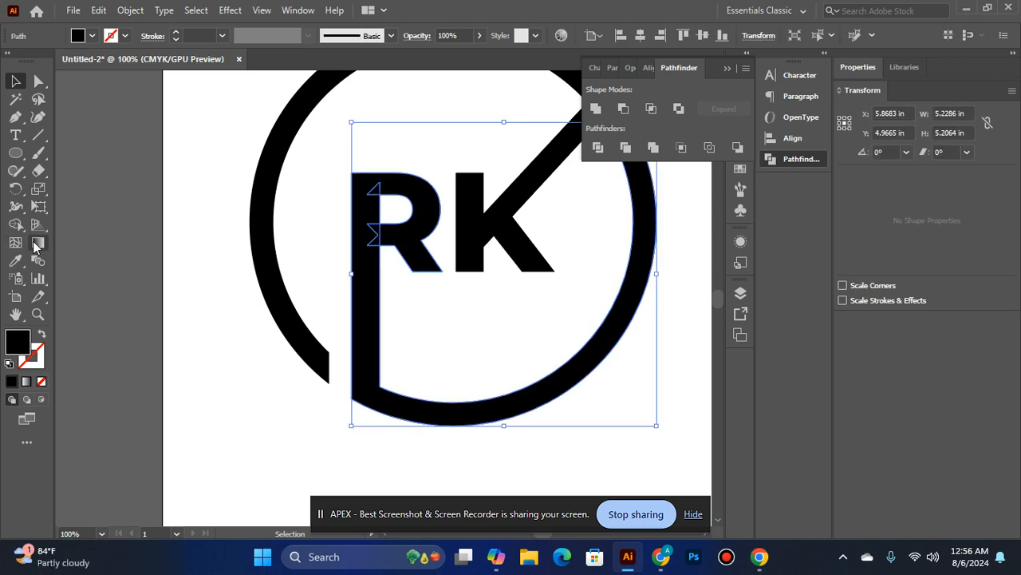
left_click(15, 224)
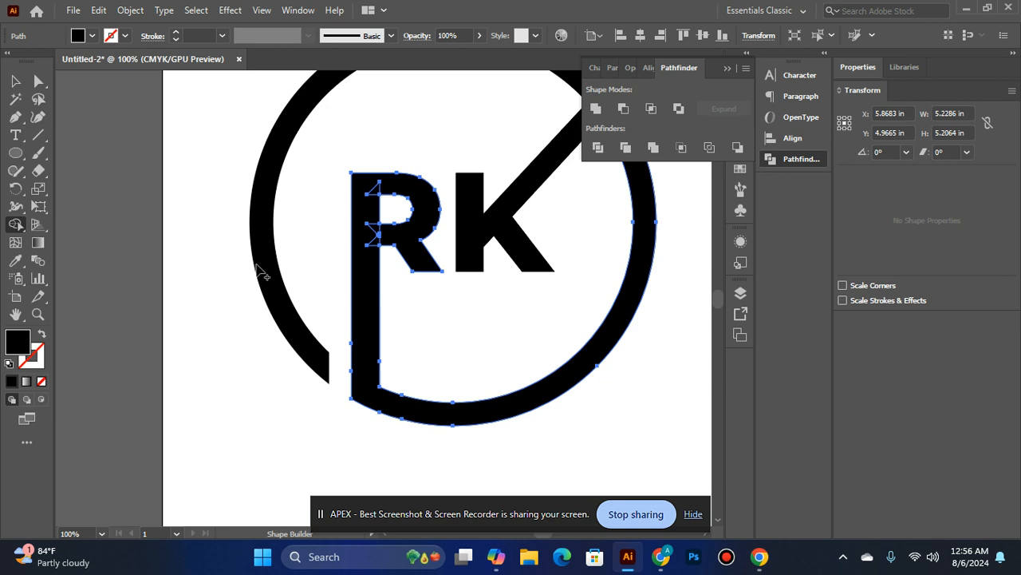
left_click(375, 184)
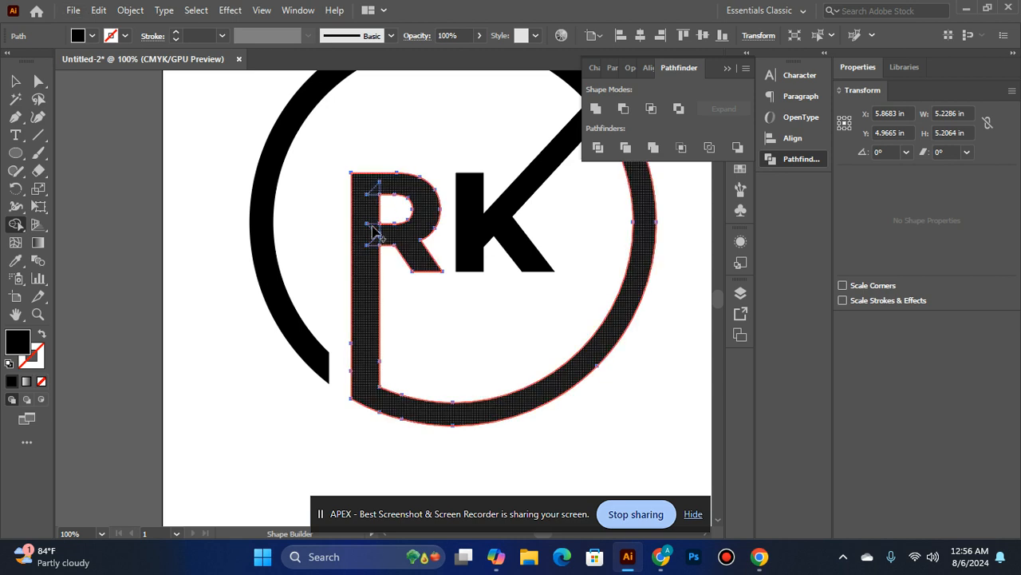
left_click(375, 212)
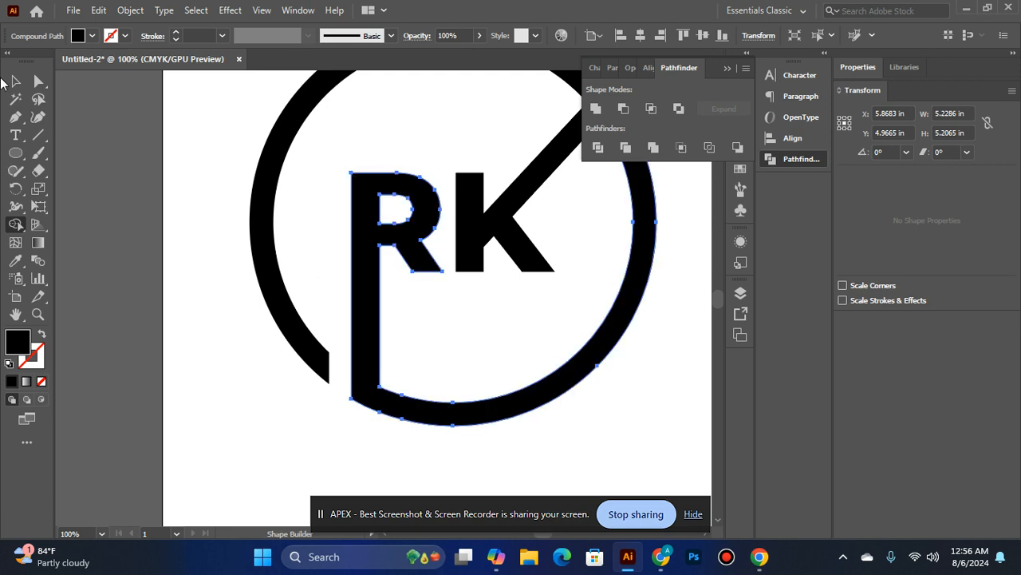
key("v")
Merge the leftover outlines inside the K into the K and its ring arc with the Shape Builder tool
left_click(468, 230)
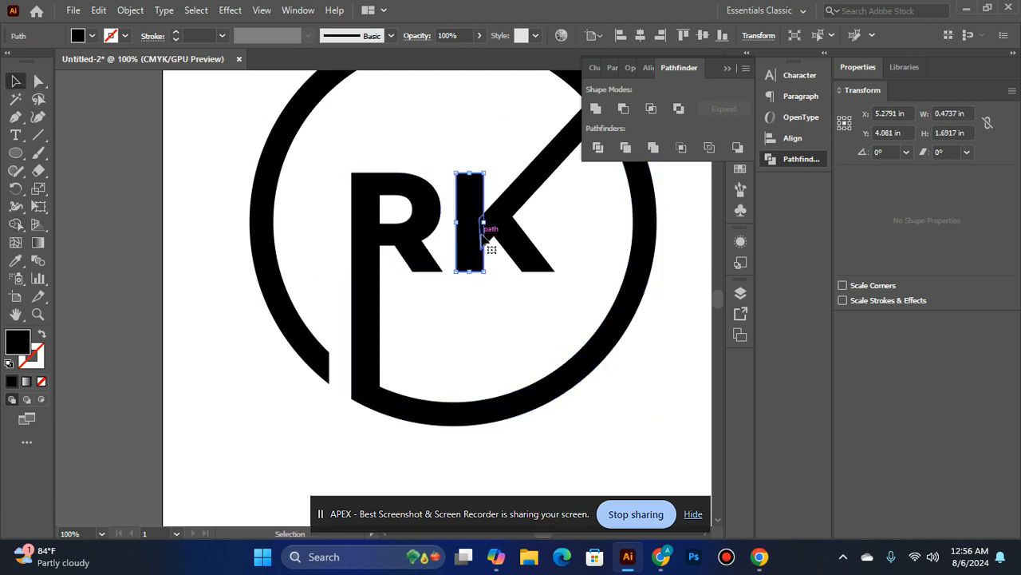
scroll(474, 225, "up", 1)
left_click(486, 232, "shift")
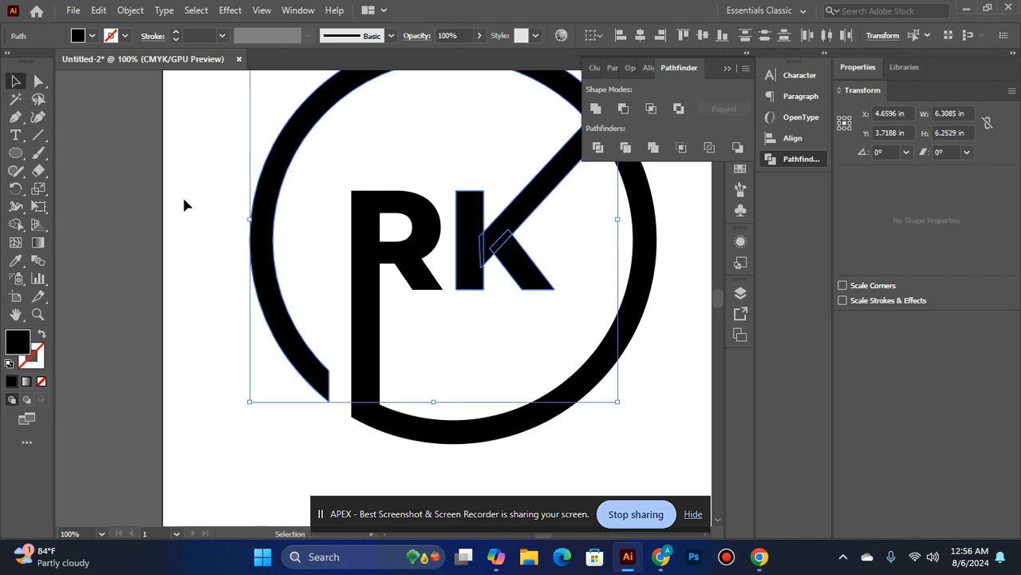
left_click(16, 224)
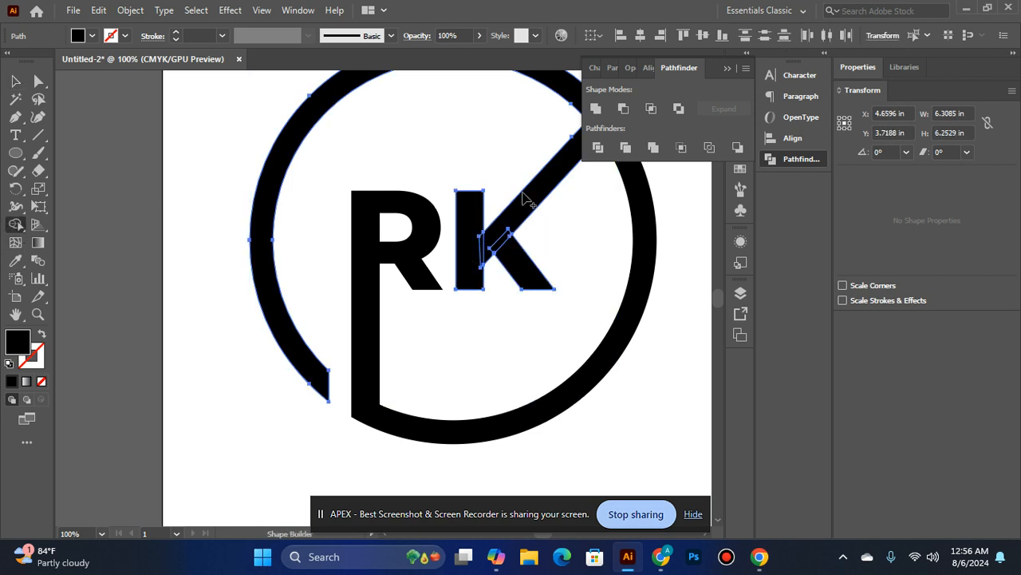
left_click_drag(471, 270, 497, 263)
scroll(498, 269, "up", 2)
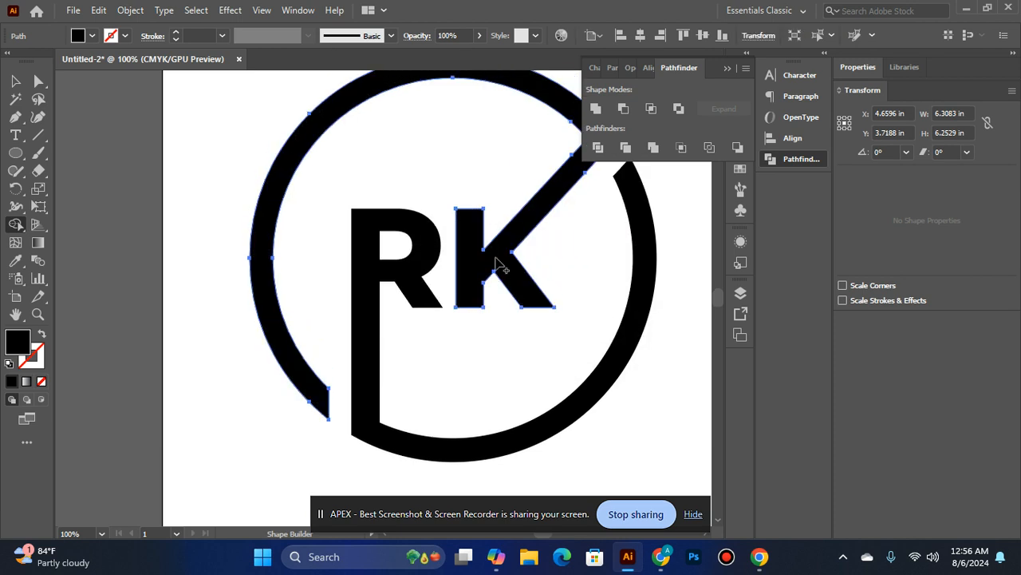
mouse_move(583, 180)
left_mouse_down()
mouse_move(529, 251)
mouse_move(310, 417)
left_mouse_up()
left_click(14, 81)
left_click(251, 200)
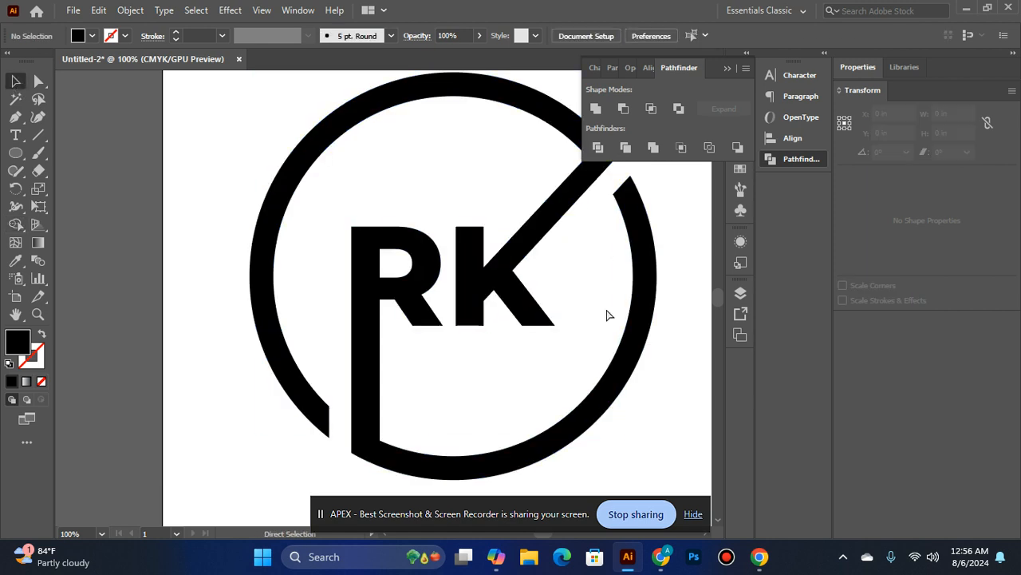
Unite all of the logo artwork and scale it down about its centre to about 4.9 in wide
key("ctrl+minus")
left_click(398, 347)
left_click(454, 328, "shift")
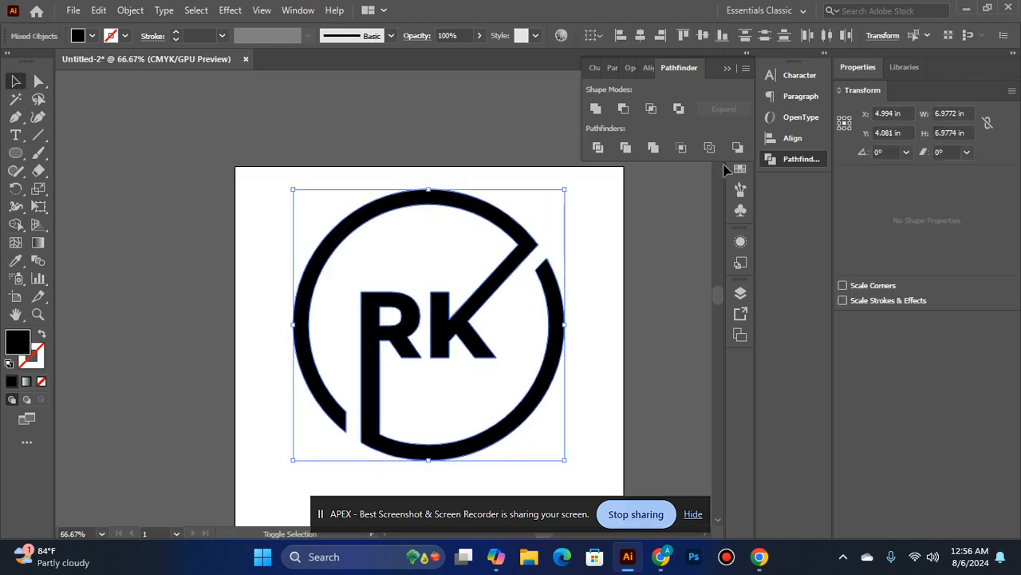
left_click(595, 109)
left_click_drag(567, 189, 524, 229)
left_click(631, 258)
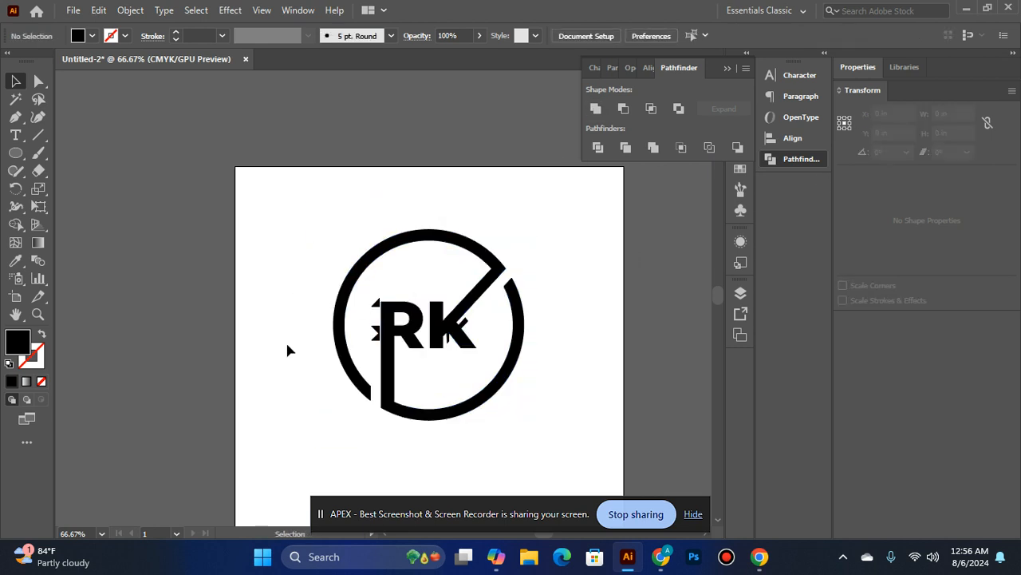
Move the logo clear of the stray fragments beside the letters and delete those fragments
left_click_drag(396, 324, 522, 295)
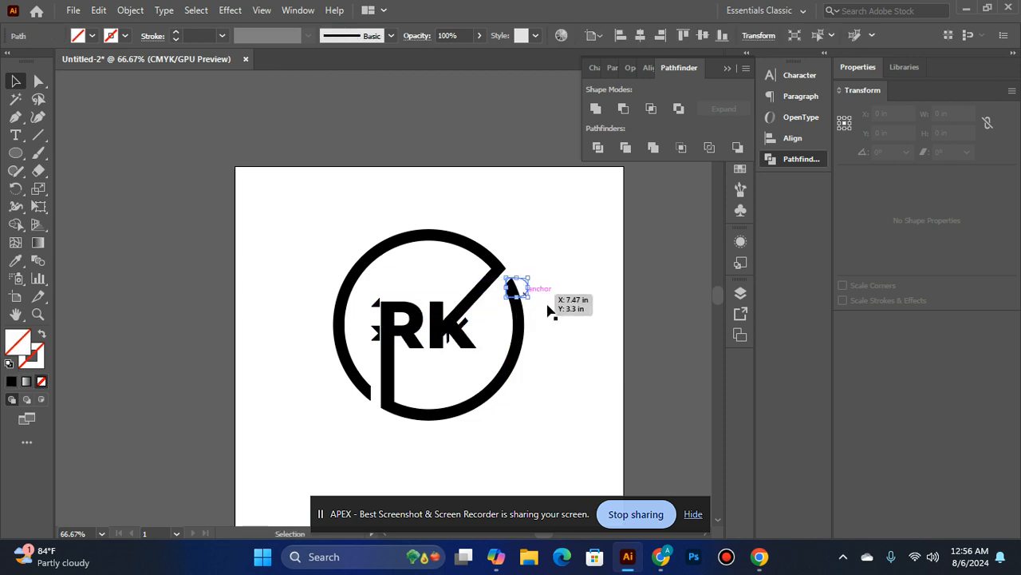
key("ctrl+z")
left_click(547, 360)
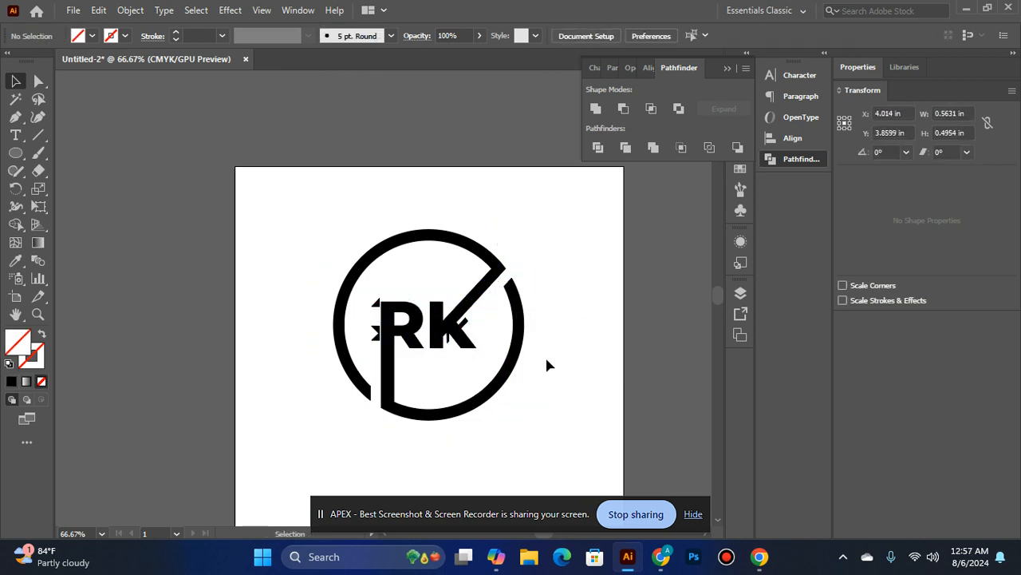
left_click_drag(415, 234, 641, 212)
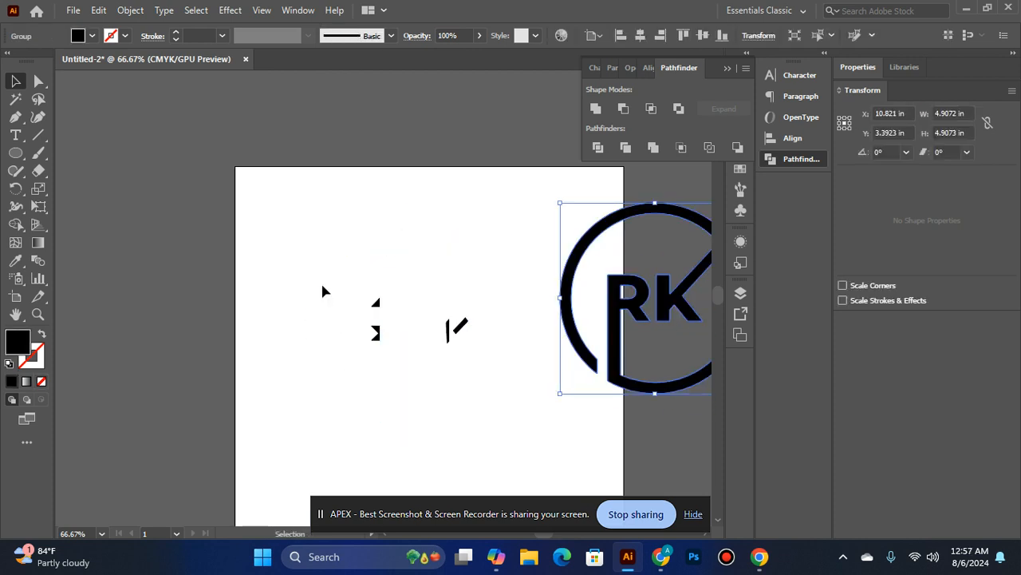
left_click_drag(556, 421, 557, 421)
Bring the logo back and align it to the horizontal and vertical centre of the artboard
left_click_drag(562, 316, 372, 331)
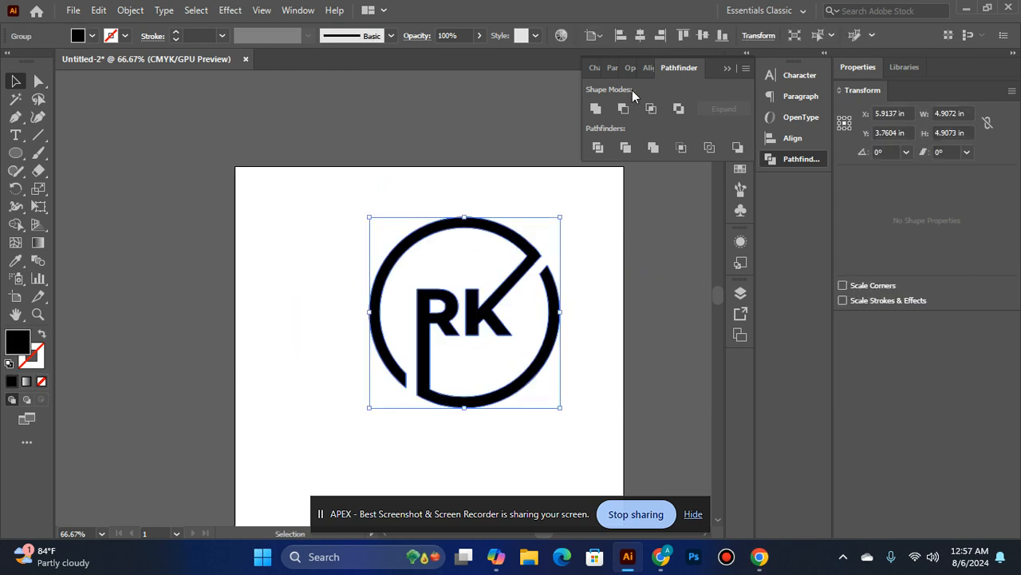
left_click(648, 69)
left_click(616, 112)
left_click(717, 110)
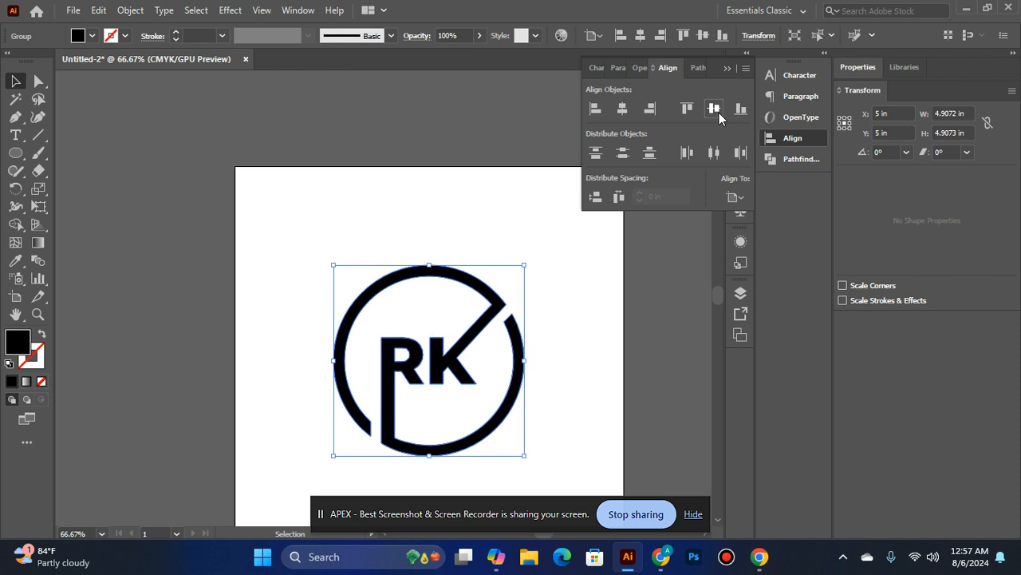
left_click(621, 309)
Draw a small closed black triangle above the logo with the Pen tool
scroll(612, 303, "down", 1)
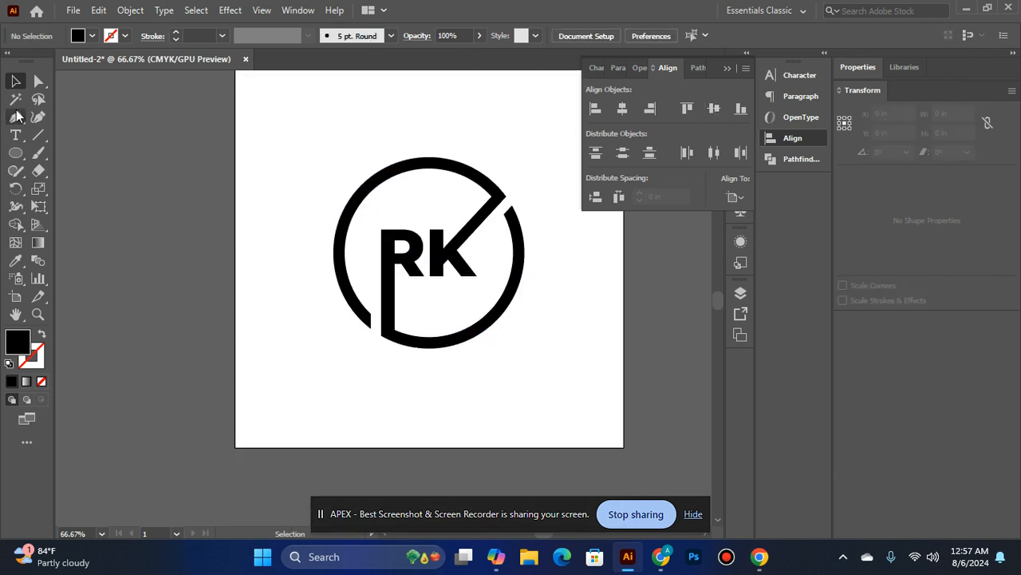
left_click(15, 116)
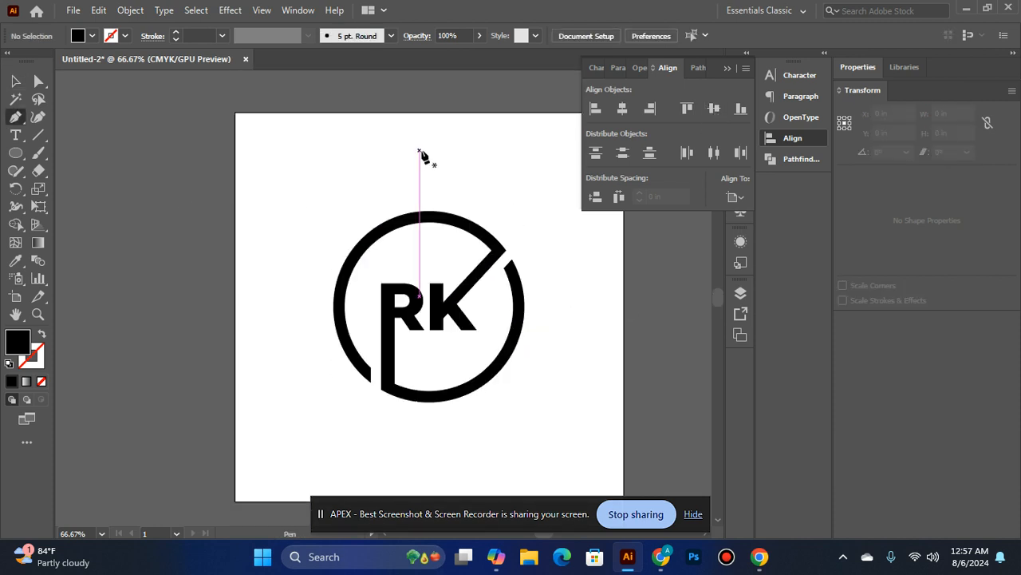
left_click(420, 151)
left_click(414, 163)
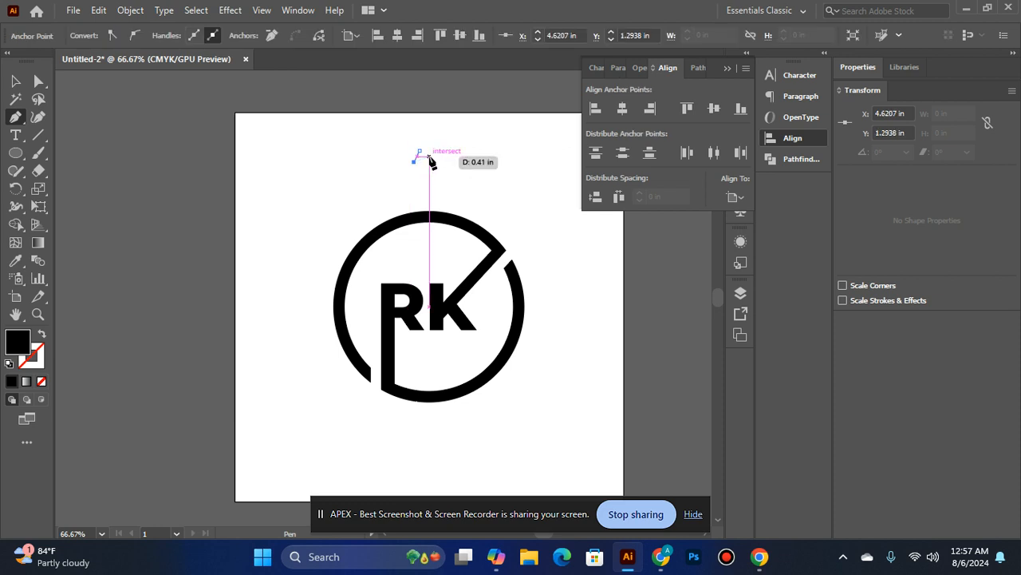
left_click_drag(421, 152, 429, 163)
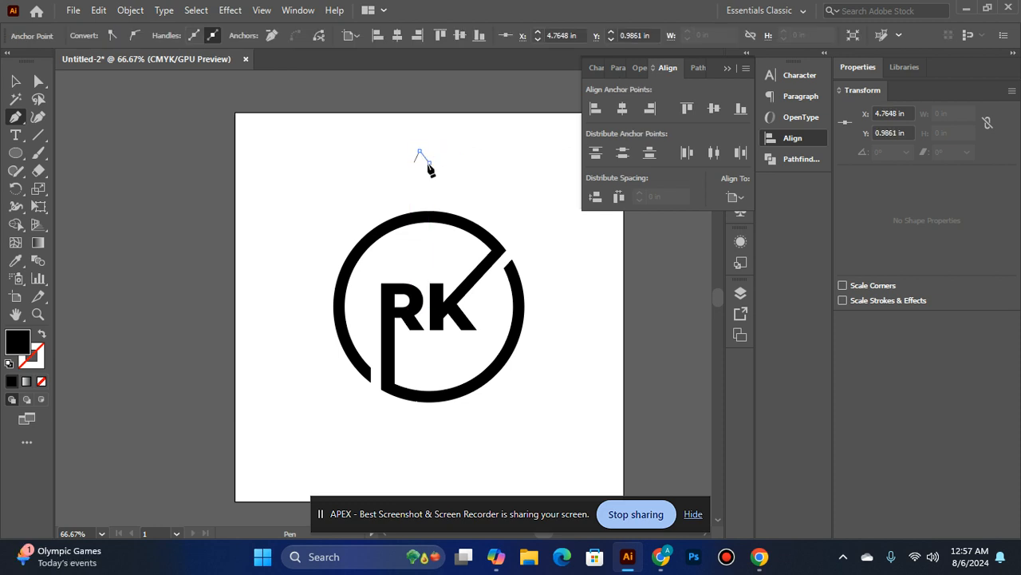
left_click(16, 82)
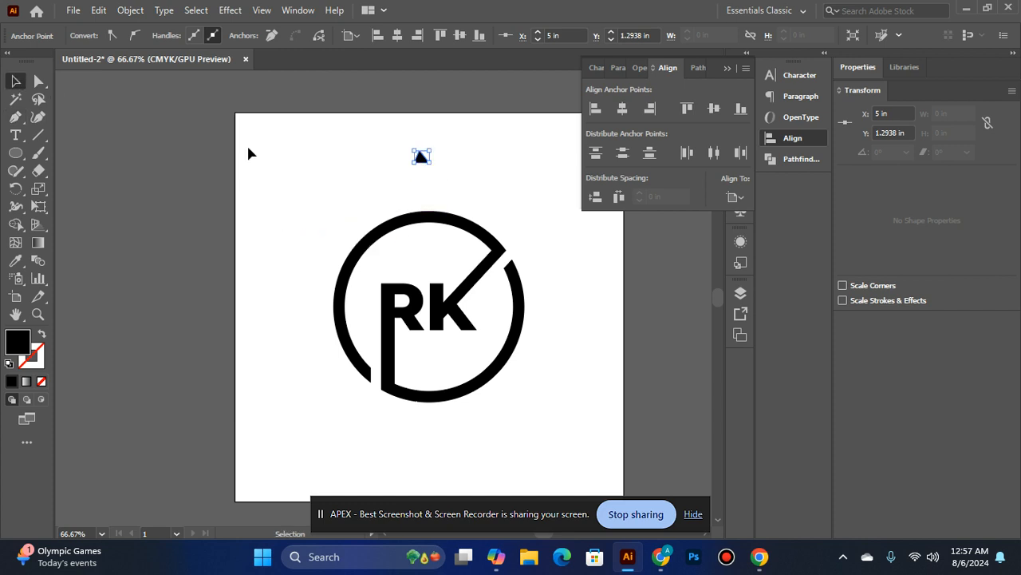
left_click(482, 194)
Move the small triangle to the artboard's upper-right area and rotate it about 34.5°
key("ctrl+space")
left_click(483, 195)
left_click_drag(308, 244, 471, 258)
left_click(478, 339)
left_click(484, 361)
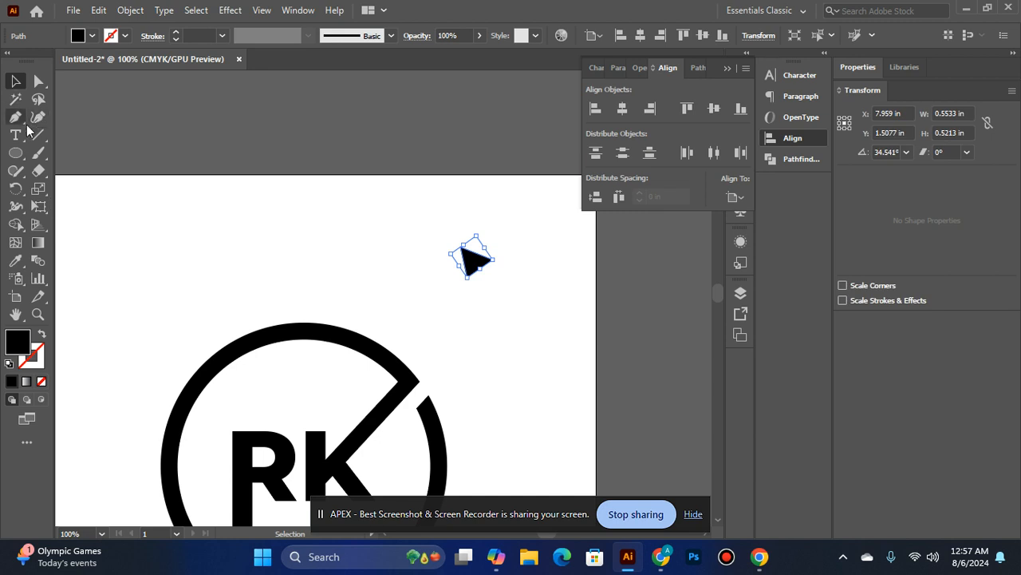
scroll(494, 160, "down", 2)
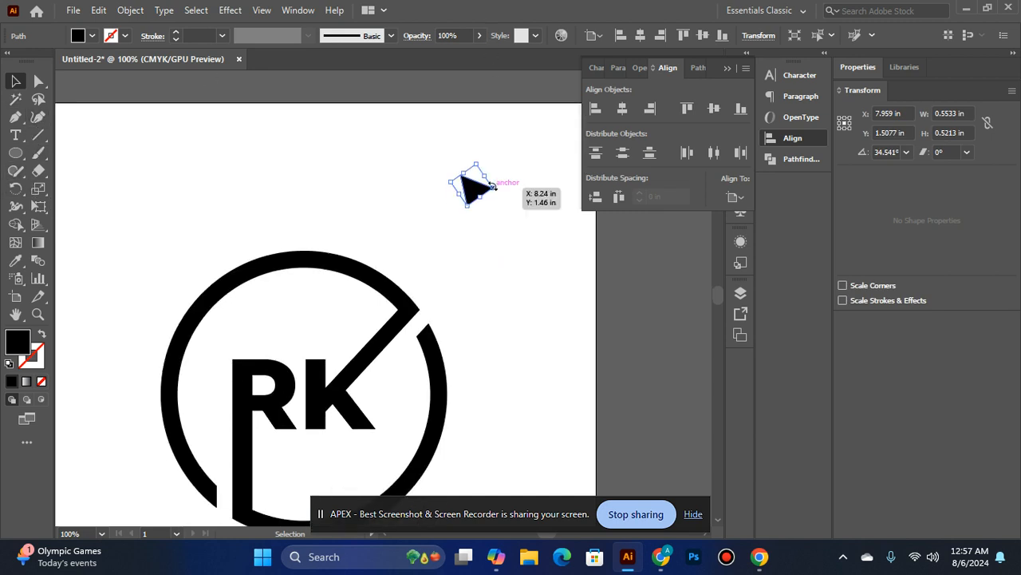
scroll(494, 184, "down", 2)
Draw a rectangle about 1.10 by 0.62 in, rotated about 34°, over the ring's right end and copy it onto the lower-left end
left_click_drag(15, 152, 54, 160)
left_click_drag(407, 279, 472, 301)
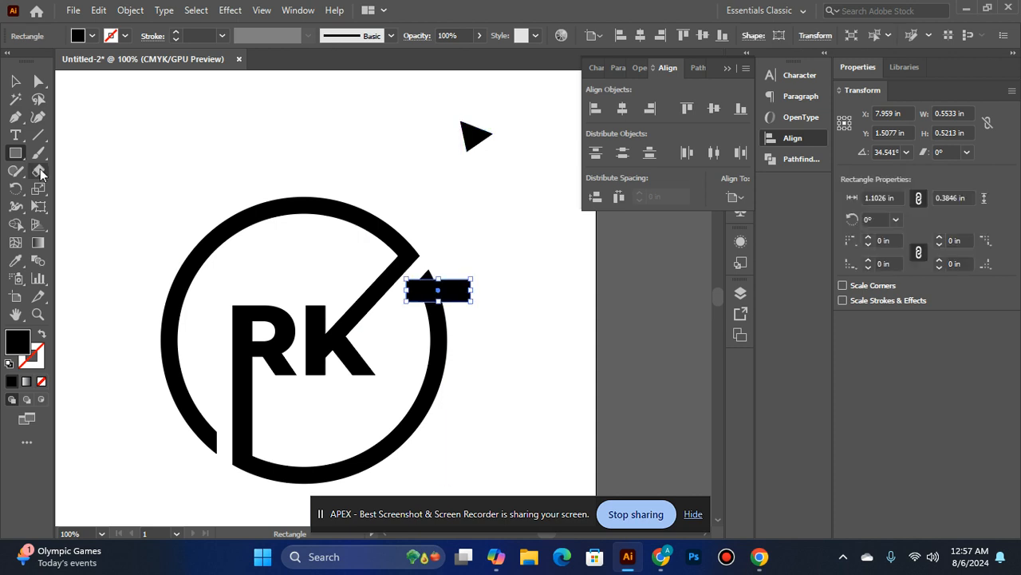
key("v")
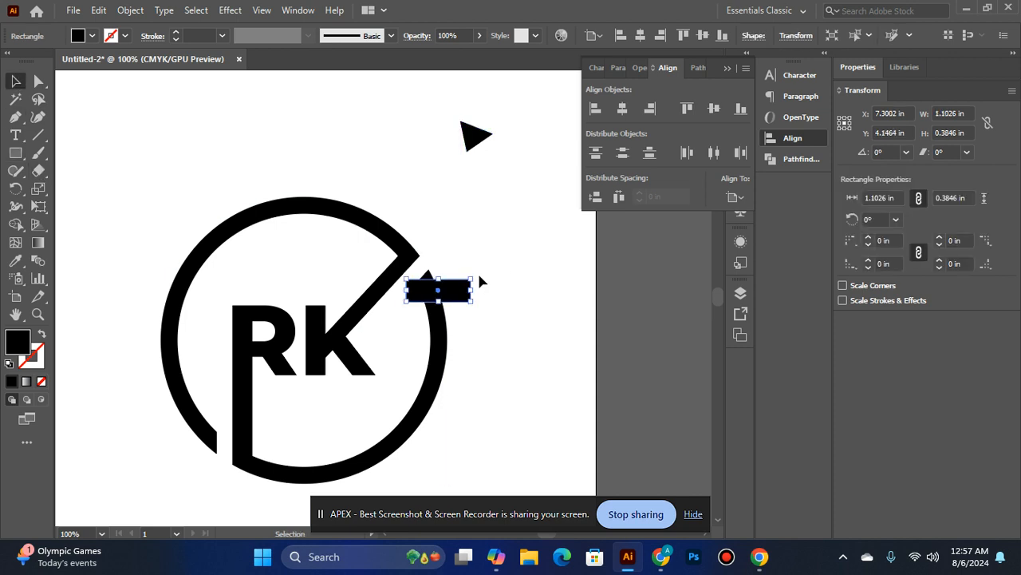
left_click_drag(475, 273, 213, 435)
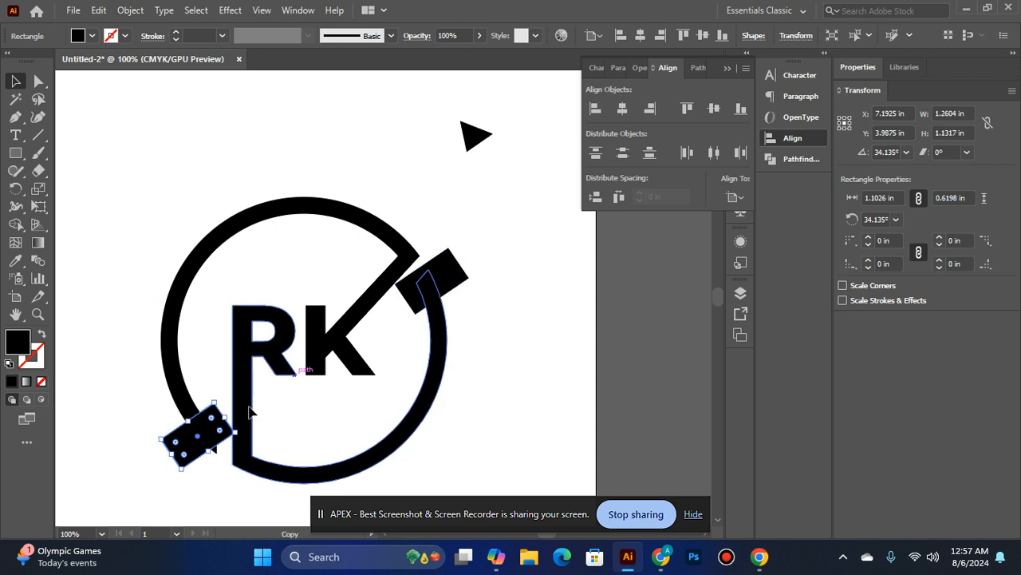
Try subtracting the right rectangle from the whole grouped logo with Minus Front, and undo it
left_click(439, 283)
left_click(438, 322, "shift")
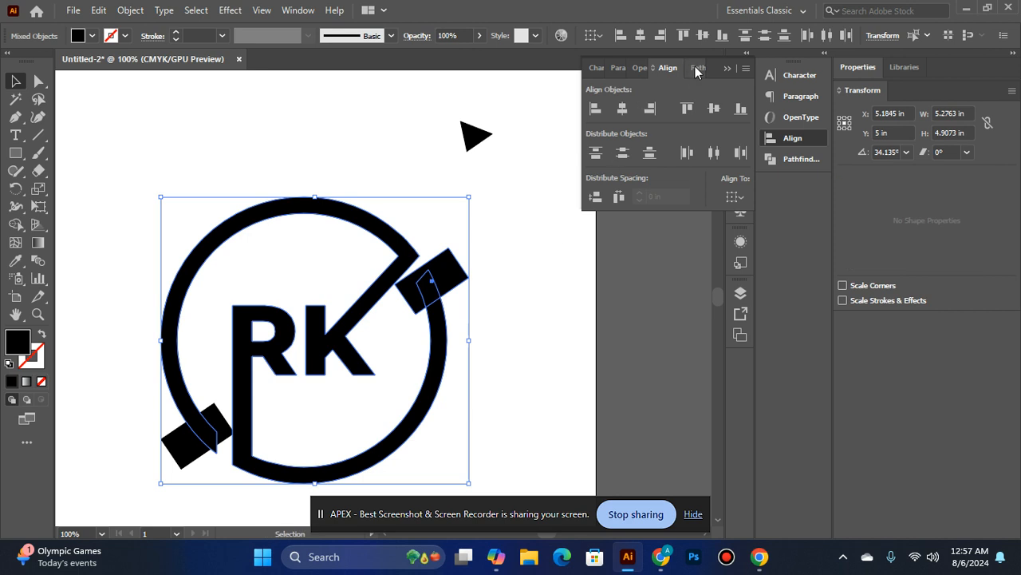
left_click(697, 68)
left_click(624, 108)
key("ctrl+z")
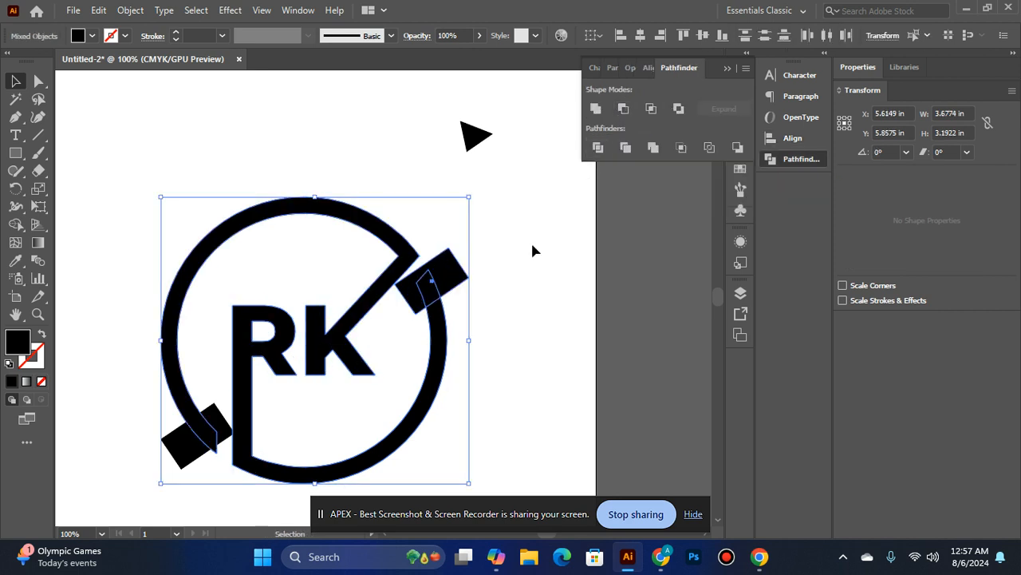
Ungroup the logo so the R and K halves can be selected separately
right_click(375, 296)
left_click(557, 247)
right_click(388, 269)
left_click(459, 397)
left_click(497, 234)
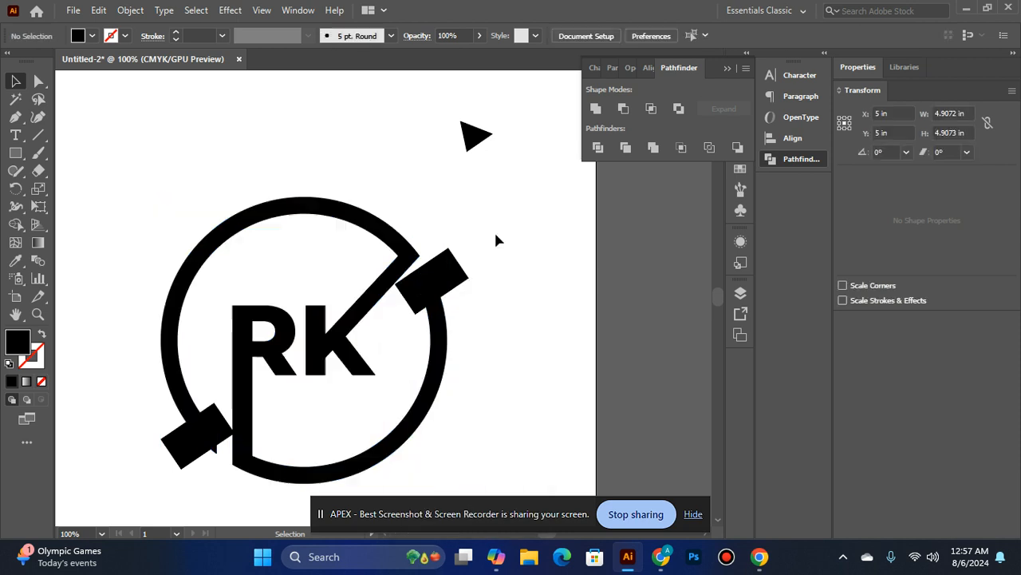
Trim the end of the R's ring arc by subtracting the right rectangle with Minus Front
left_click(450, 282)
left_click(437, 307, "shift")
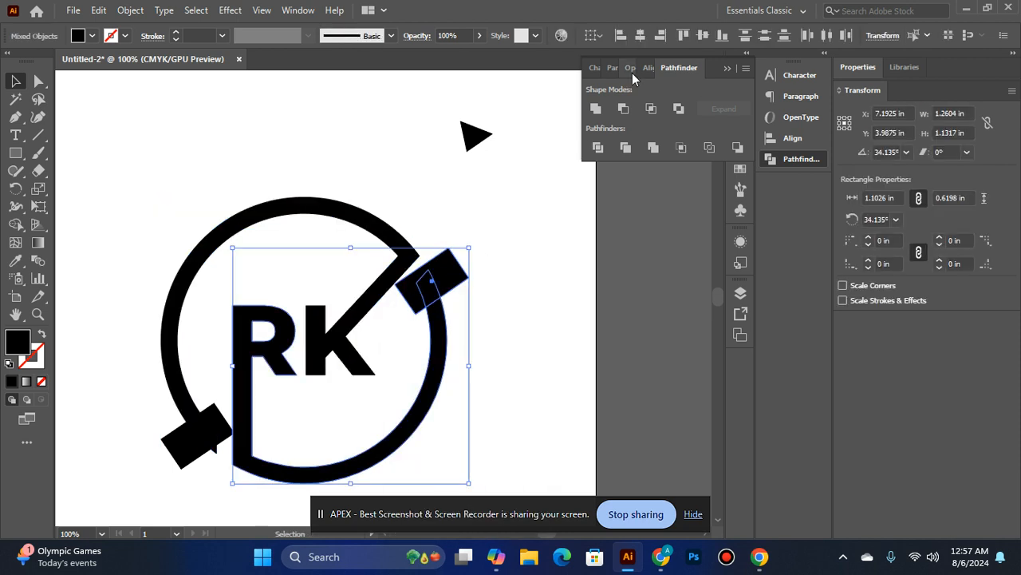
left_click(623, 122)
left_click(421, 449)
scroll(421, 449, "down", 1)
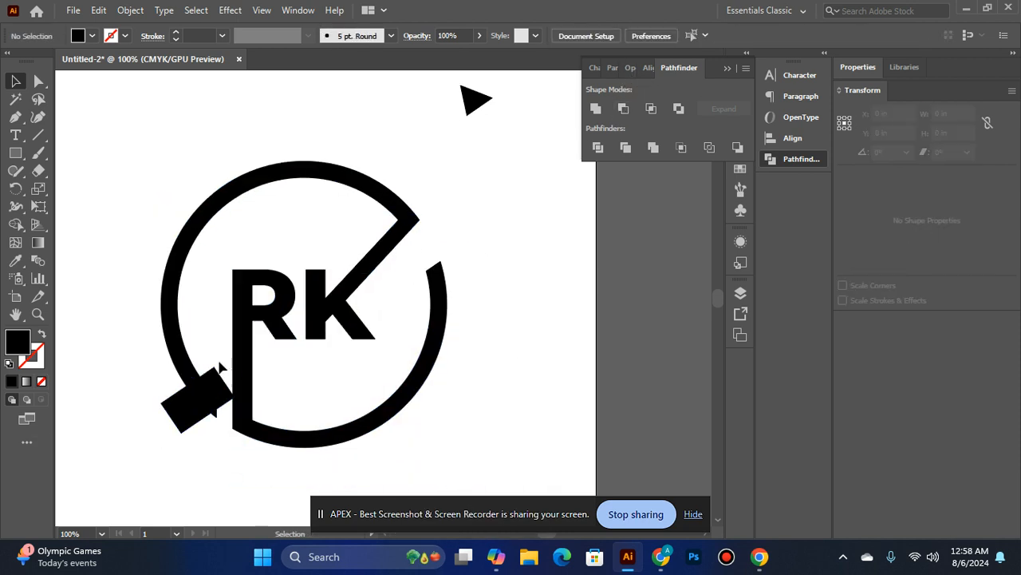
Trim the K's lower-left ring end with Minus Front, using the lower-left rectangle rotated to about 50.4°
left_click(206, 399)
left_click_drag(174, 441, 190, 443)
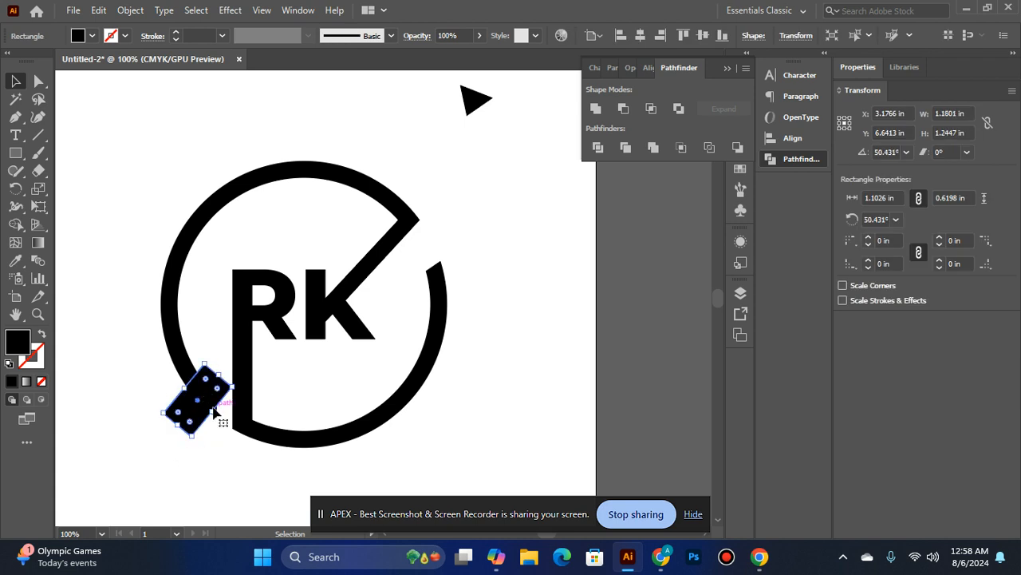
left_click_drag(205, 404, 215, 407)
left_click(190, 375, "shift")
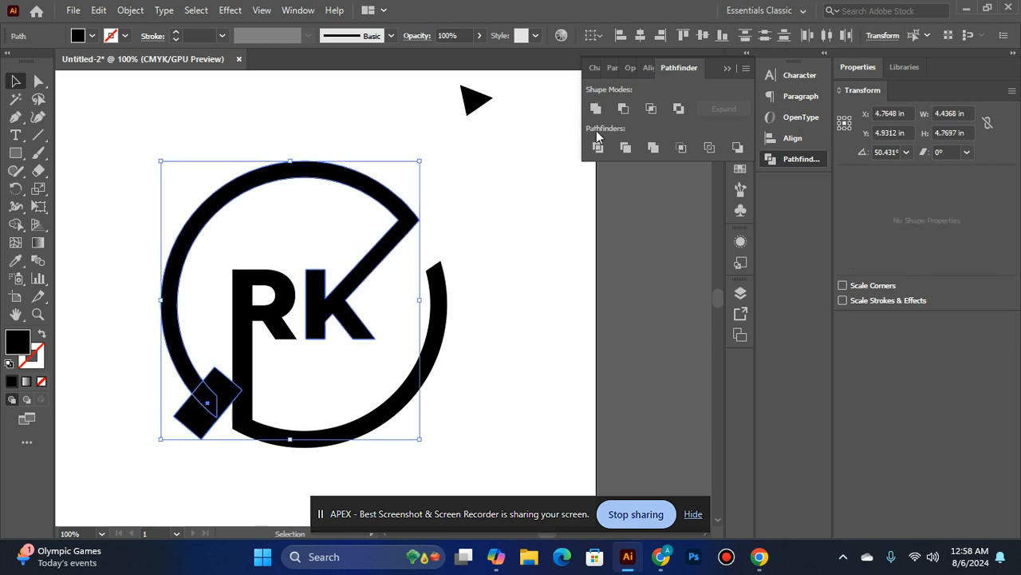
left_click(616, 110)
left_click(523, 325)
Place the loose black triangle on the ring's right end as an arrowhead and rotate it slightly clockwise
left_click_drag(477, 102, 441, 269)
left_click(499, 297)
left_click(475, 275)
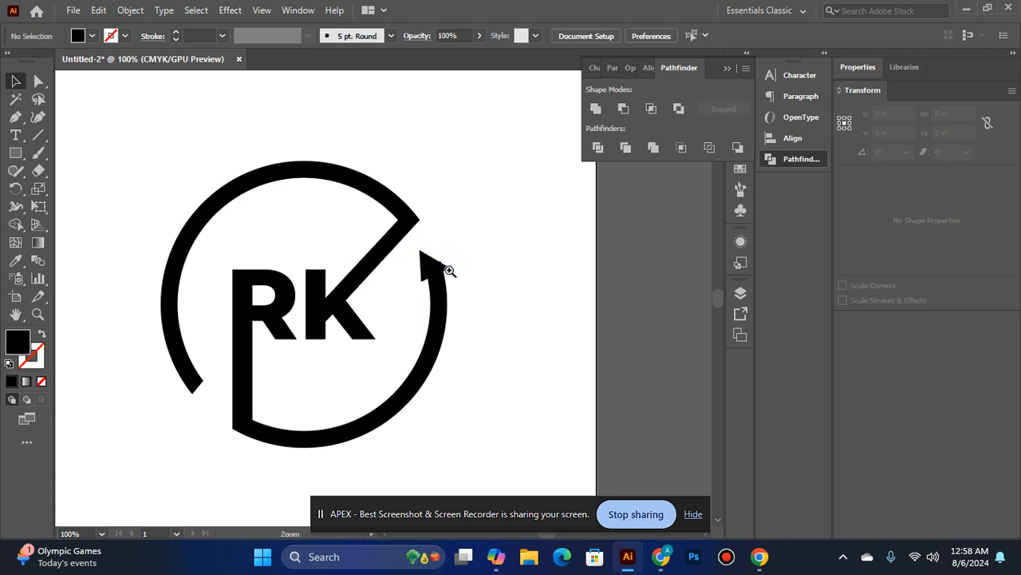
left_click(450, 271)
left_click(351, 335)
left_click(376, 244)
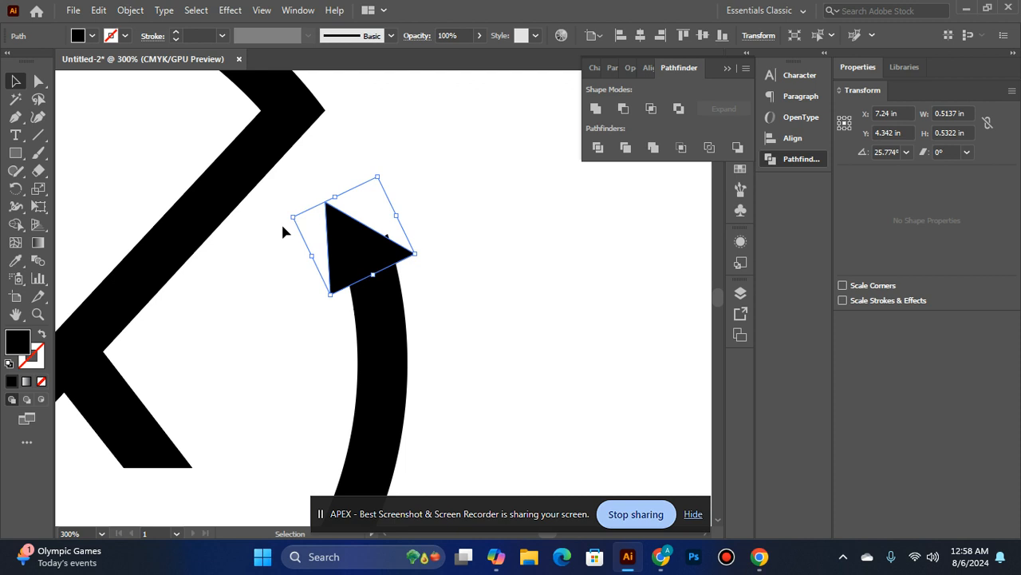
left_click_drag(288, 217, 294, 204)
left_click(435, 233)
left_click(381, 263)
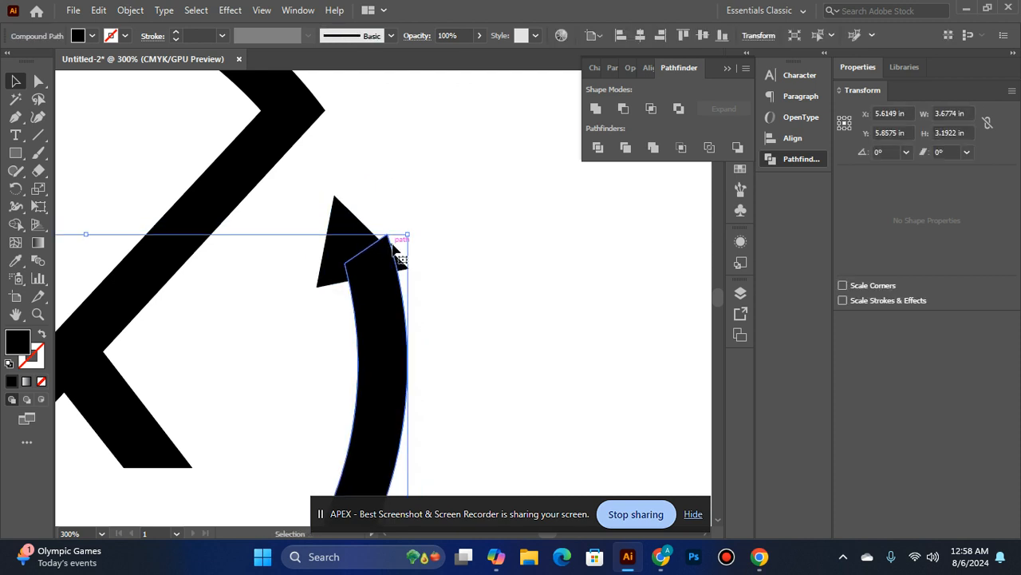
left_click(435, 240)
left_click(342, 261, "ctrl+alt")
left_click(341, 261, "ctrl+alt")
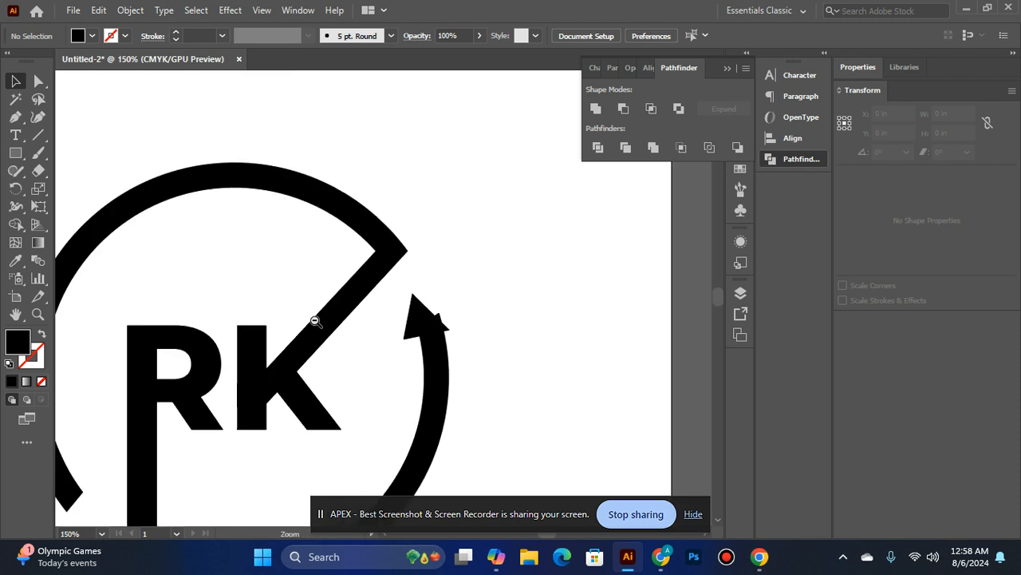
left_click(376, 364, "ctrl+alt")
left_click(443, 327)
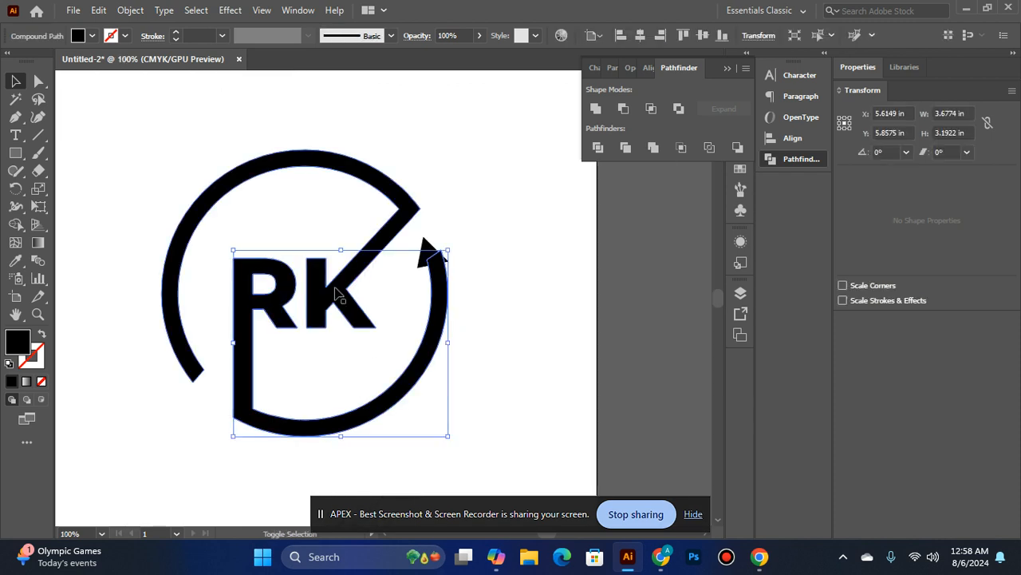
left_click(338, 292, "shift")
key("ctrl+v")
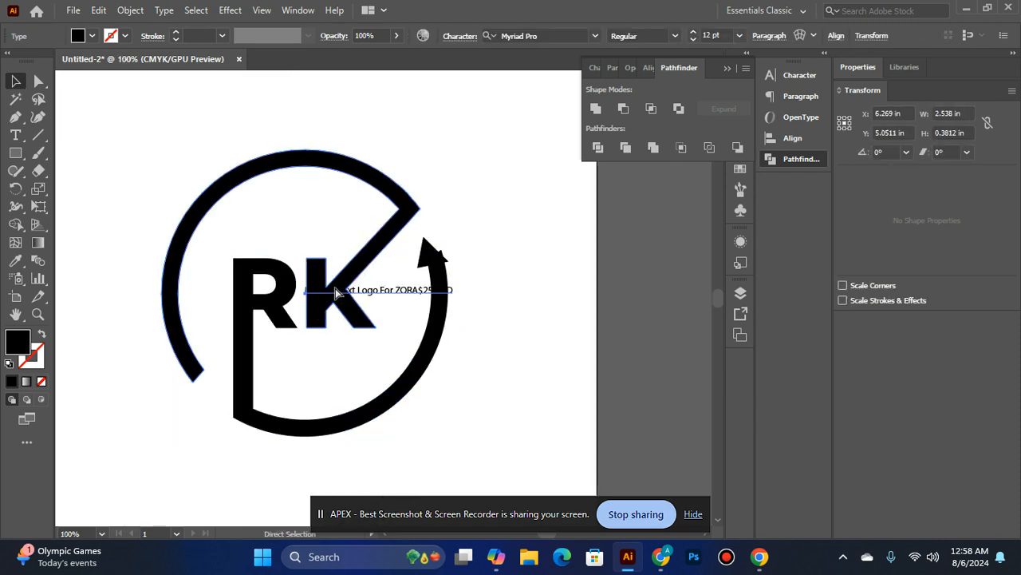
key("Delete")
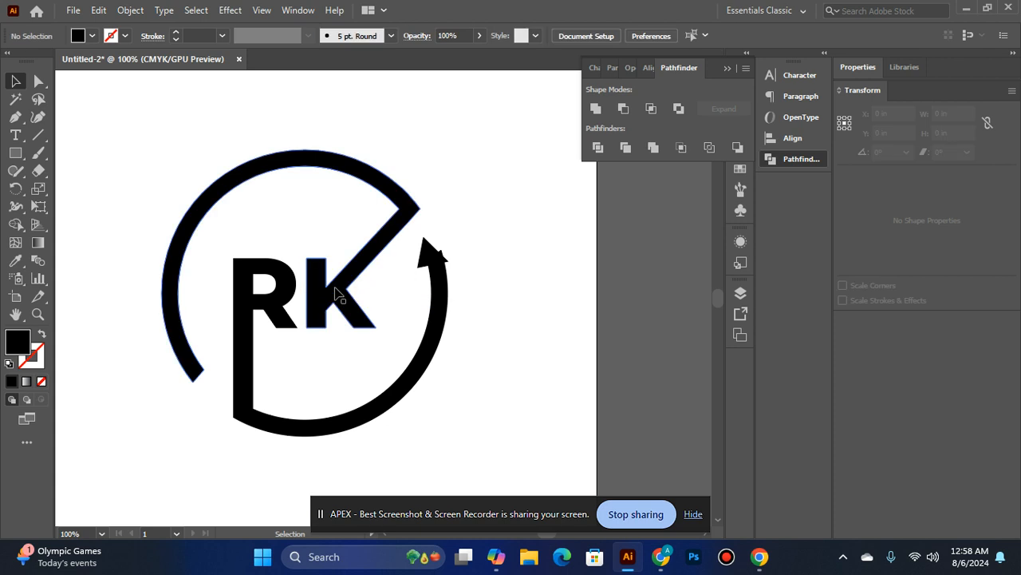
Group the R and K shapes together, leaving the arrowhead out of the group
left_click(337, 295)
left_click(254, 319, "shift")
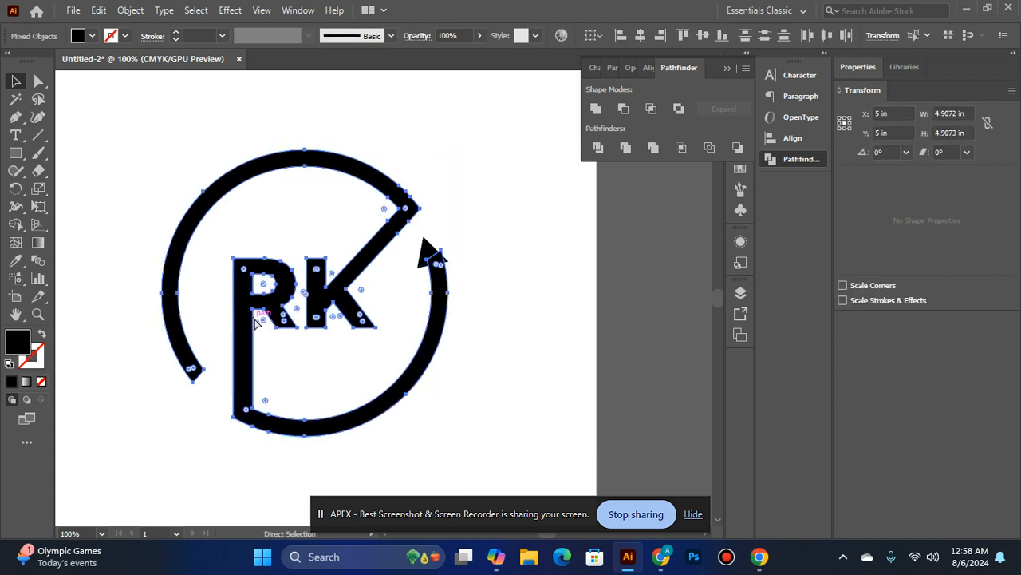
key("ctrl+g")
left_click(514, 227)
Rotate the right arrowhead to about 25.4° and nudge it rightward over the ring end
left_click(434, 298, "ctrl")
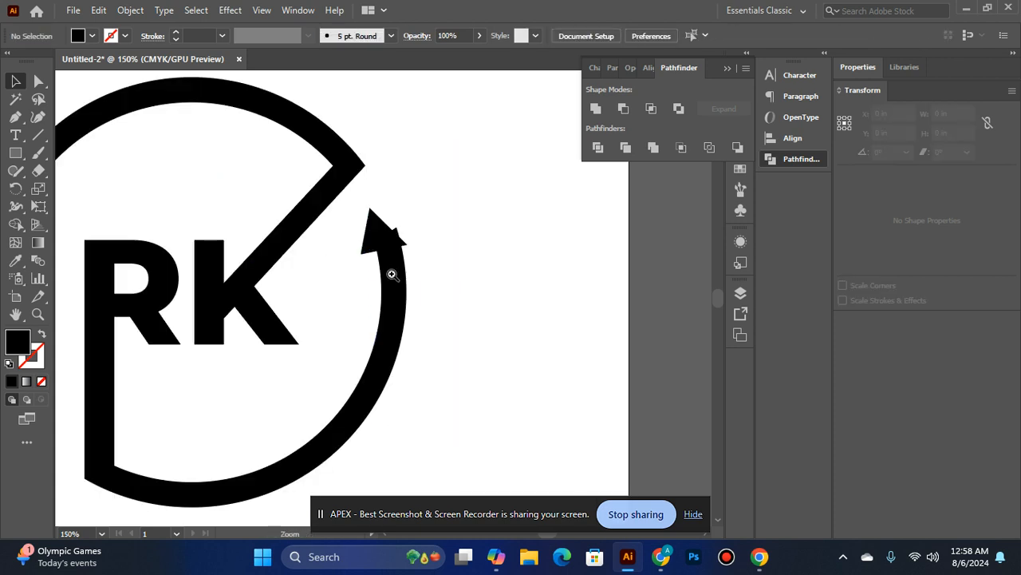
left_click(391, 273, "ctrl")
left_click(378, 239)
mouse_move(416, 261)
left_mouse_down()
mouse_move(407, 250)
mouse_move(422, 254)
left_mouse_up()
key("Right")
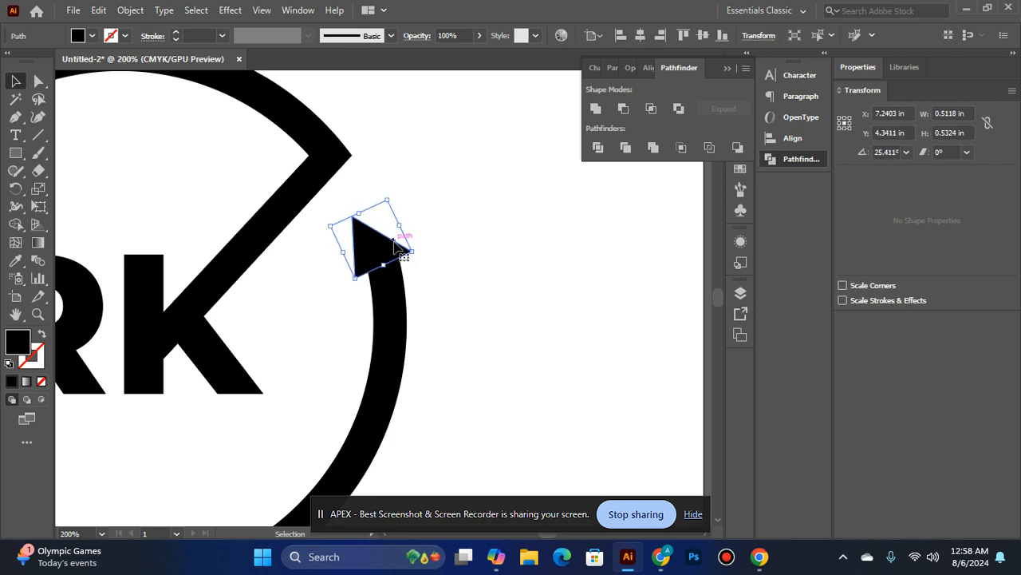
left_click(449, 255)
left_click(364, 257)
key("Right")
left_click(439, 291)
left_click(381, 254)
left_click(376, 233)
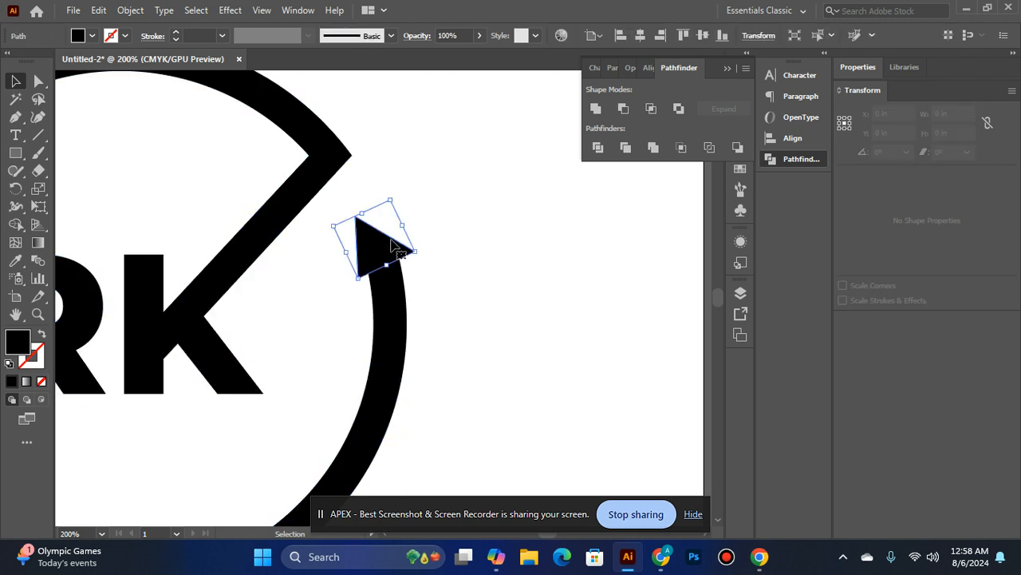
Narrow the right arrowhead by adjusting its sides to about 0.48 by 0.52 in
left_click_drag(404, 224, 388, 238)
left_click(405, 240)
left_click(431, 242)
left_click(390, 247)
left_click(454, 234)
left_click(368, 238)
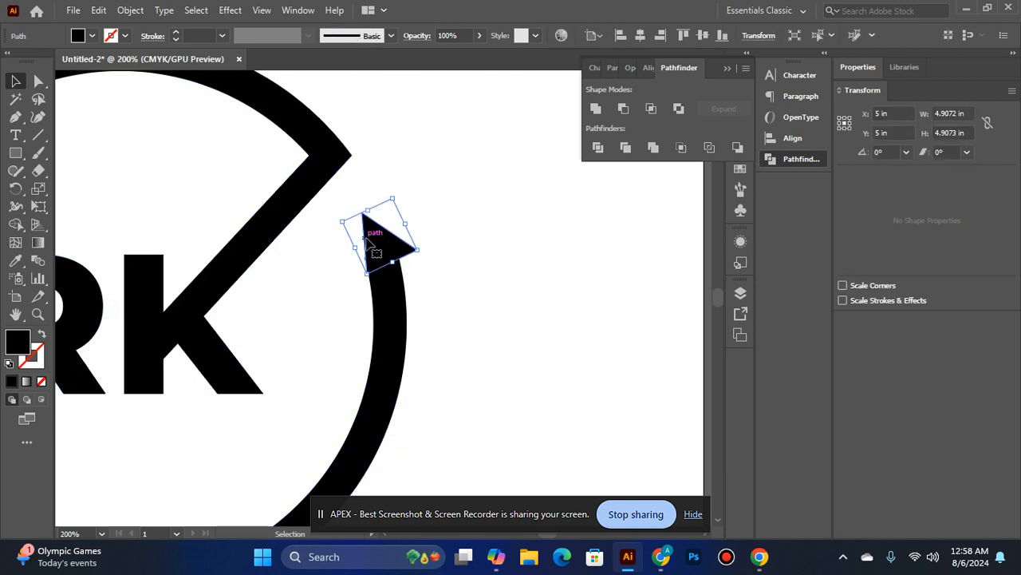
mouse_move(356, 248)
left_mouse_down()
mouse_move(336, 232)
mouse_move(358, 239)
mouse_move(343, 248)
mouse_move(356, 248)
left_mouse_up()
left_click(545, 234)
left_click(406, 244)
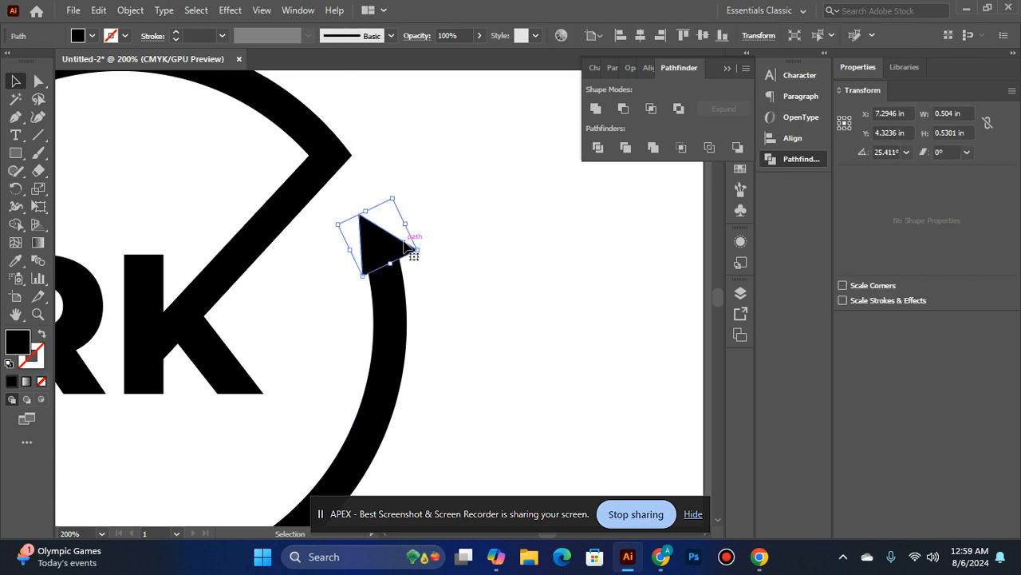
left_click_drag(408, 226, 449, 217)
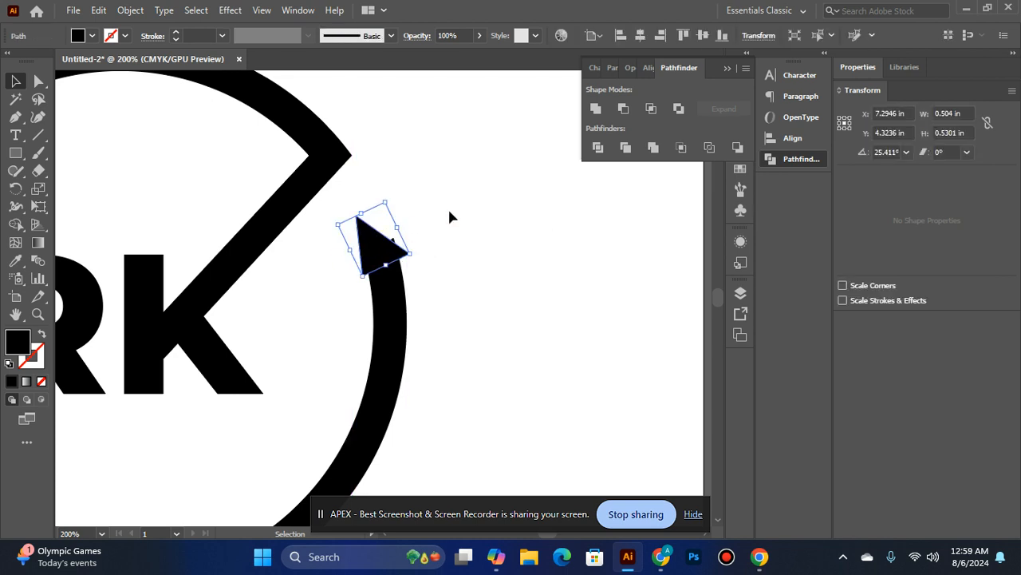
left_click(450, 216)
left_click(396, 247)
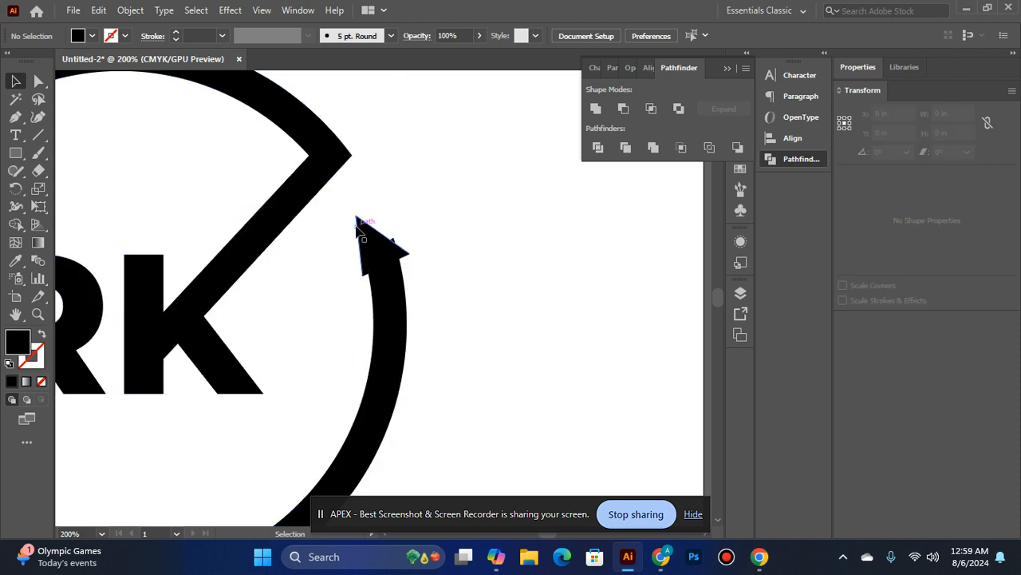
left_click_drag(349, 249, 346, 254)
left_click(429, 222)
Nudge the right arrowhead up and sideways to centre it on the ring end
left_click(381, 247)
key("Right")
key("Right")
key("Right")
key("Right")
key("Right")
key("Right")
key("Up")
key("Up")
key("Left")
key("Left")
key("Left")
left_click(443, 279)
left_click(369, 244)
key("Left")
key("Left")
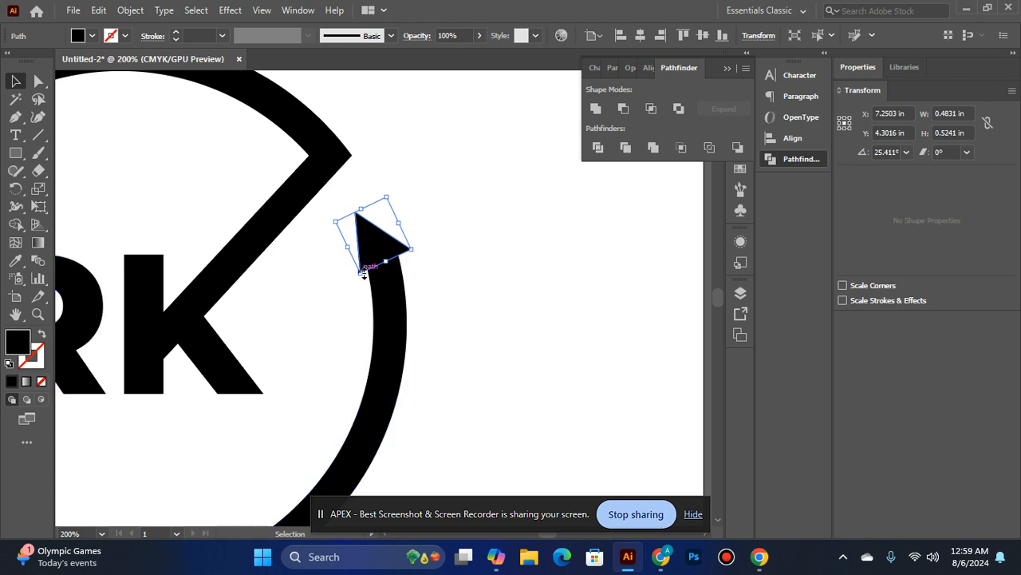
left_click_drag(360, 273, 352, 278)
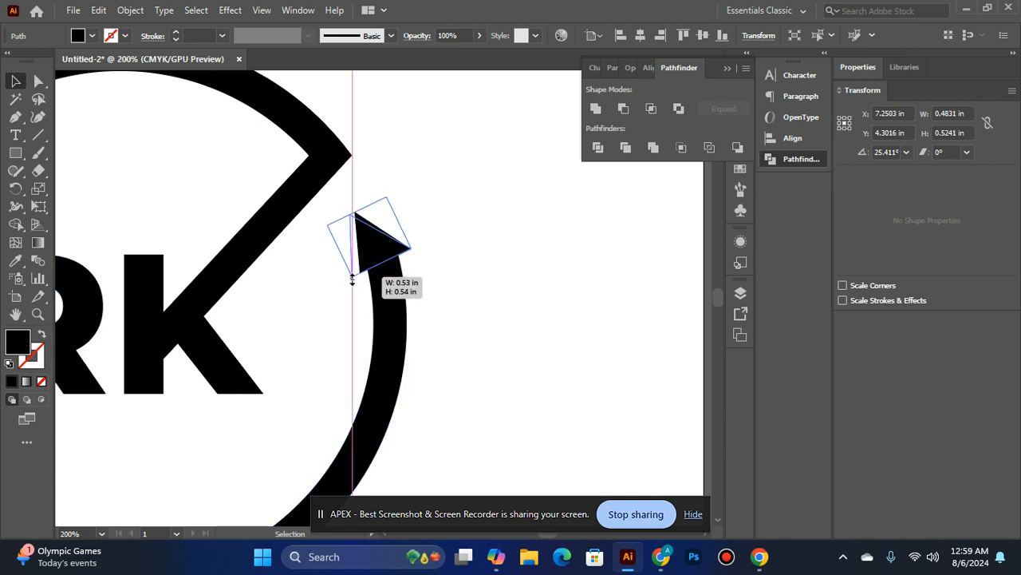
left_click(489, 228)
key("ctrl+z")
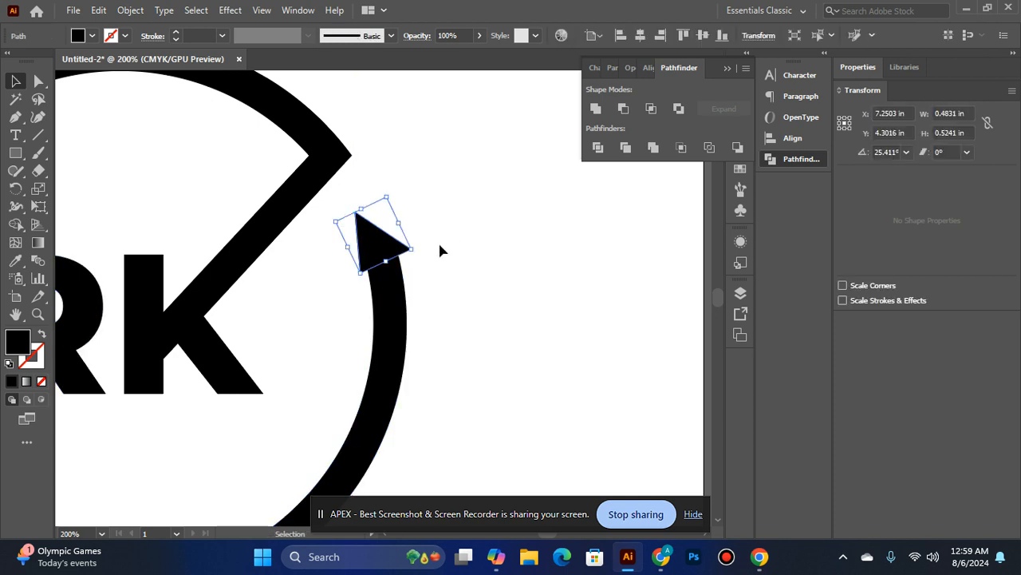
Widen the right arrowhead to about 0.53 by 0.54 in and nudge it sideways to align with the ring end
mouse_move(349, 246)
left_mouse_down()
mouse_move(361, 233)
mouse_move(353, 240)
left_mouse_up()
left_click(494, 289)
left_click(389, 249)
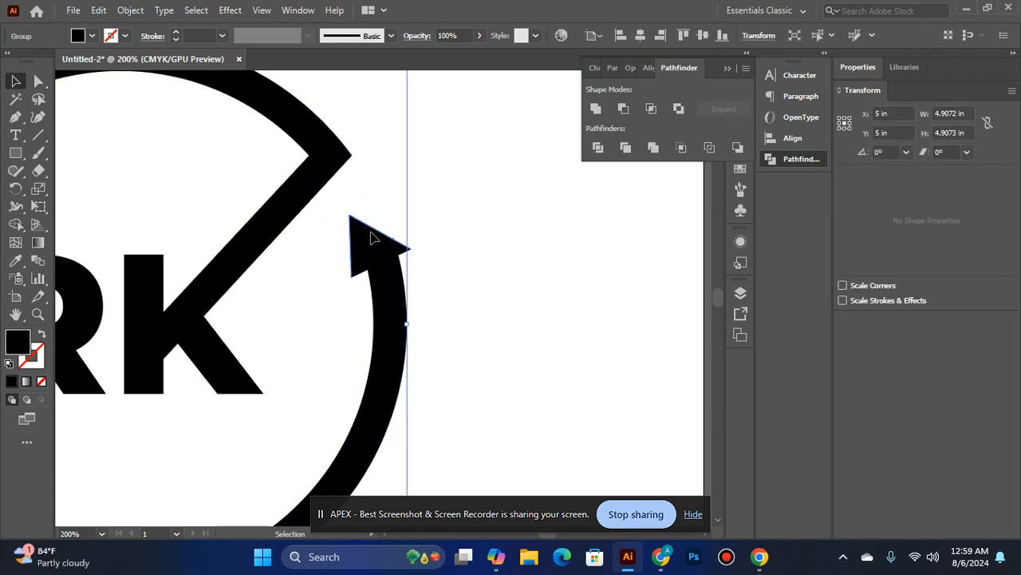
key("Right")
key("Right")
left_click(482, 285)
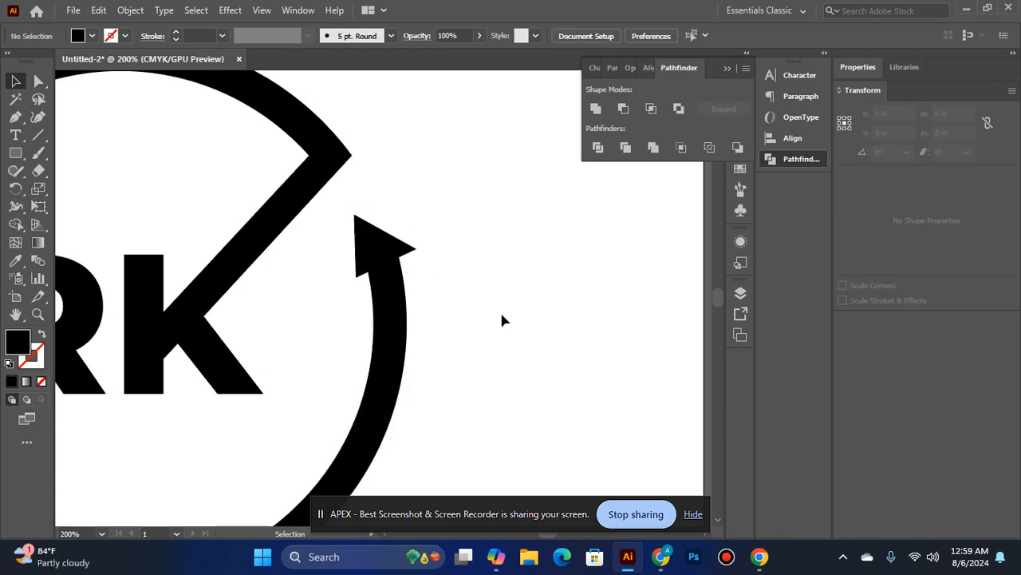
left_click(373, 244)
key("Left")
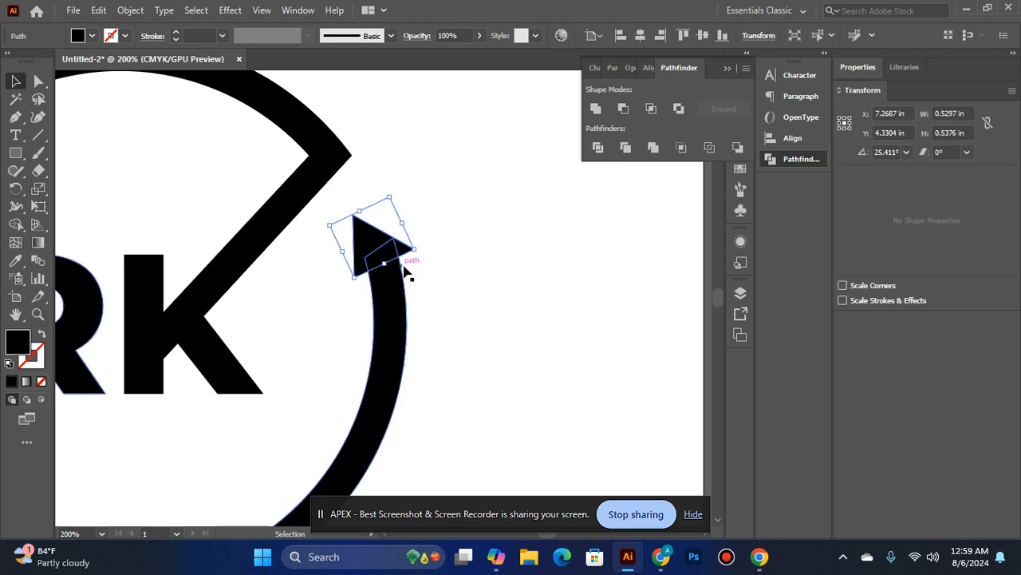
left_click(429, 279)
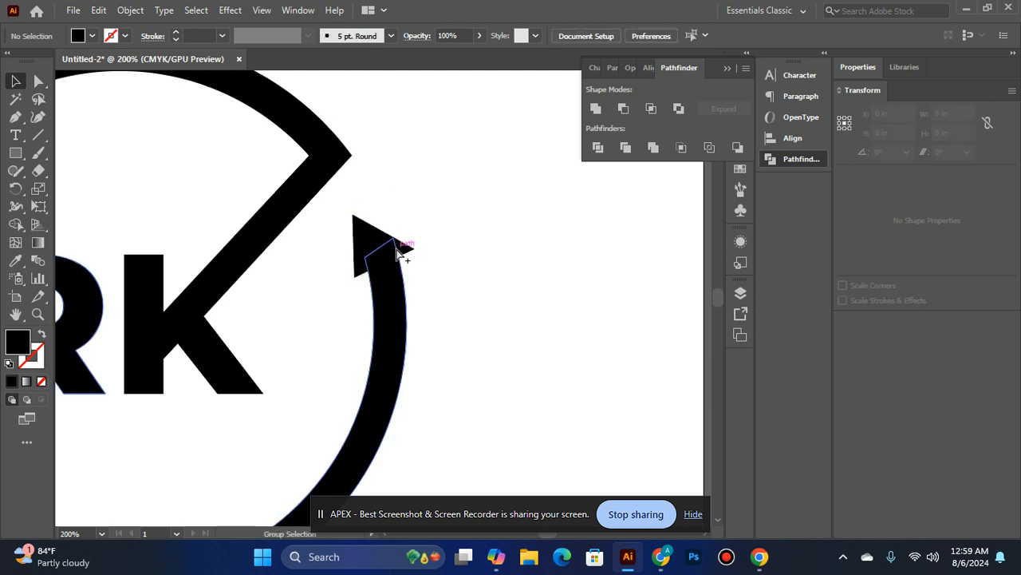
Copy the right arrowhead onto the ring's lower-left end
left_click(399, 253, "ctrl+alt")
left_click(340, 284, "ctrl+alt")
left_click(231, 287, "ctrl+alt")
left_click(233, 288, "ctrl+alt")
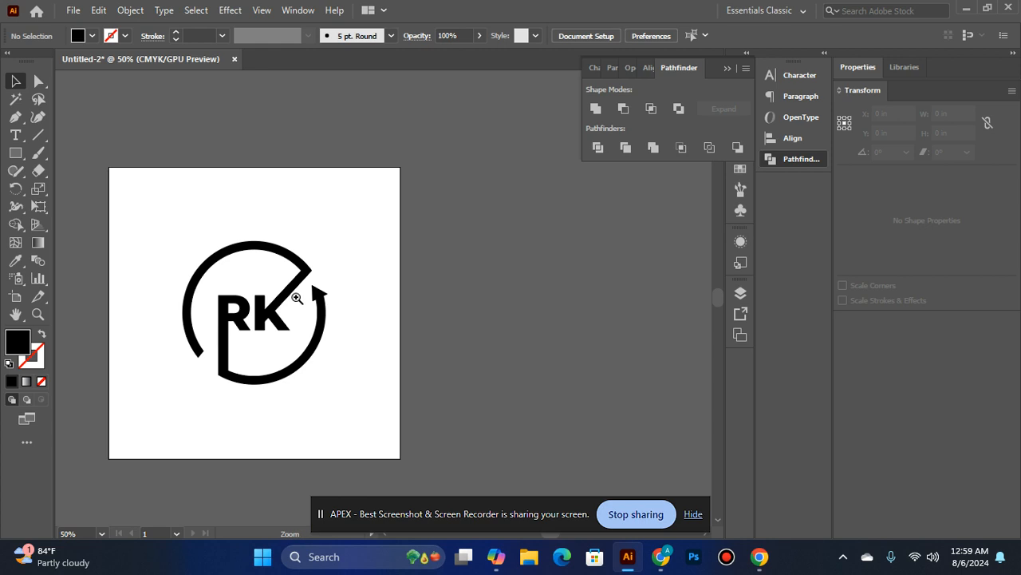
key("ctrl+1")
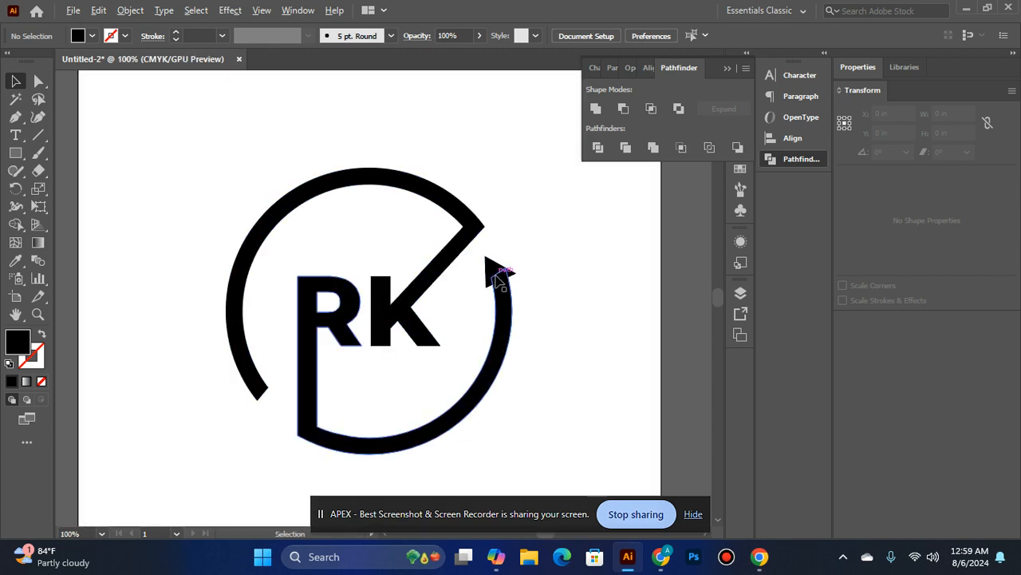
left_click_drag(490, 271, 261, 385)
left_click(499, 300, "ctrl")
Unite the right arrowhead with the grouped RK logo shapes
left_click_drag(481, 290, 471, 286)
left_click(383, 285, "ctrl")
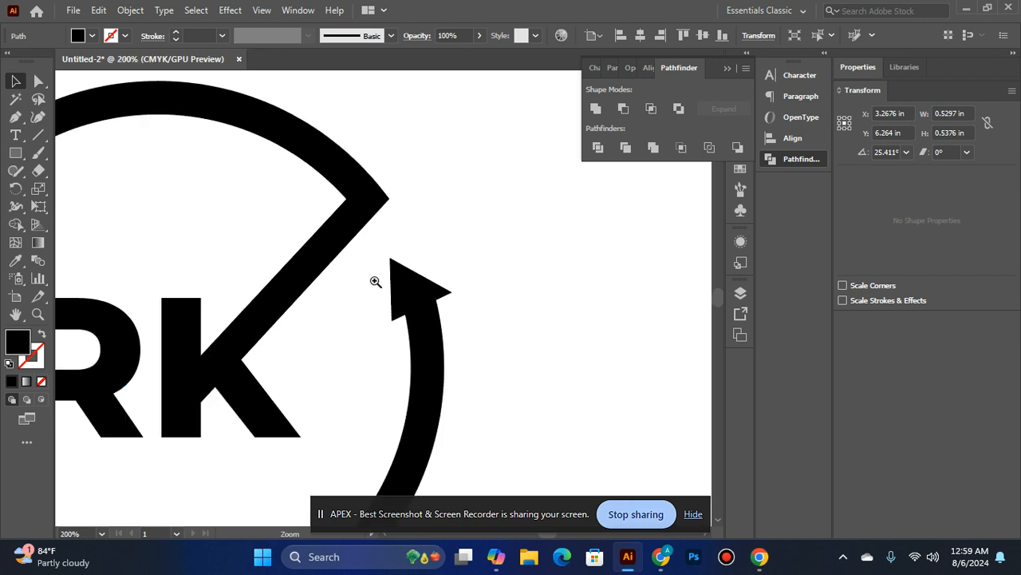
left_click(380, 283, "ctrl")
left_click(371, 245)
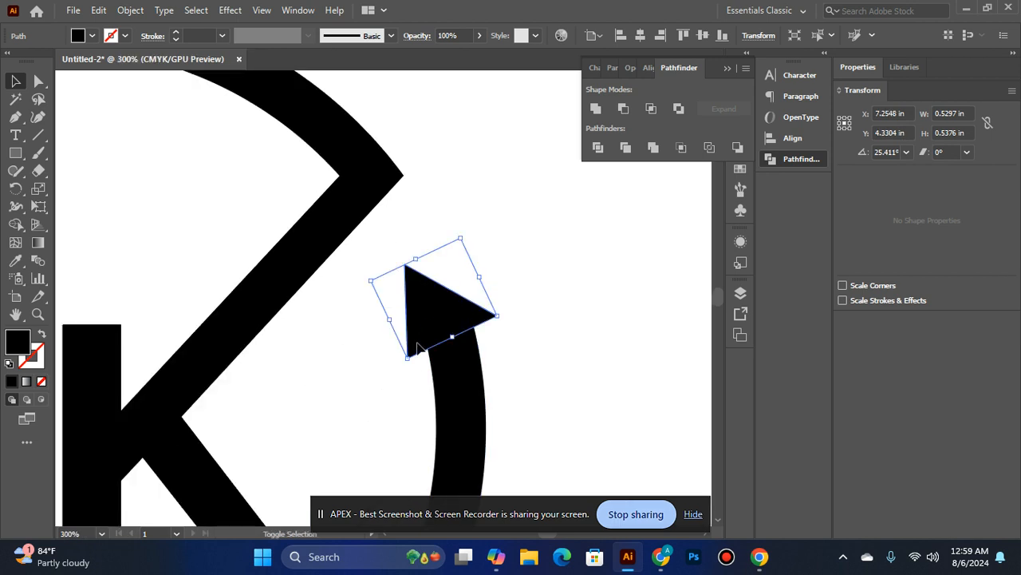
key("ctrl+a")
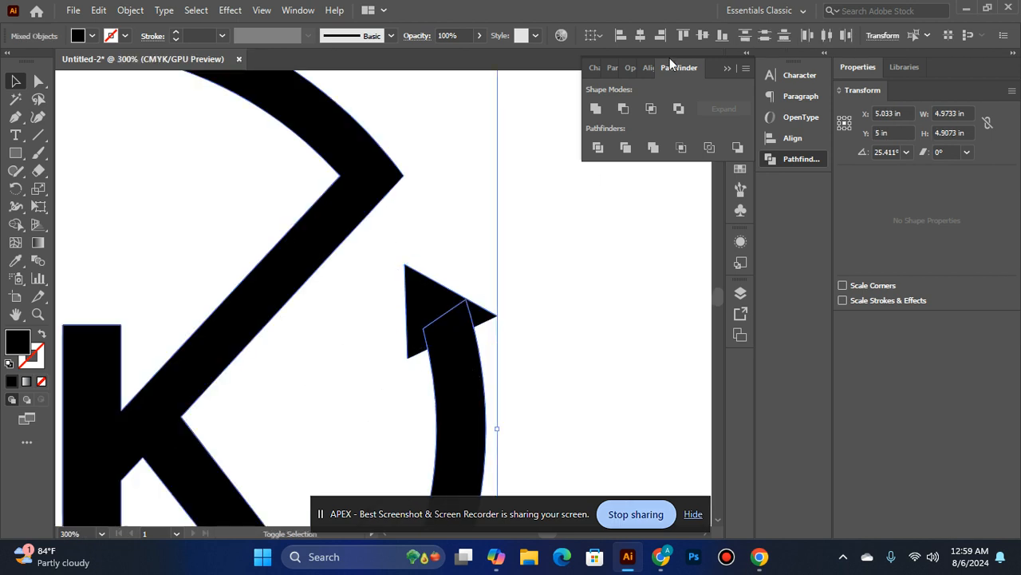
left_click(598, 109)
left_click(487, 295)
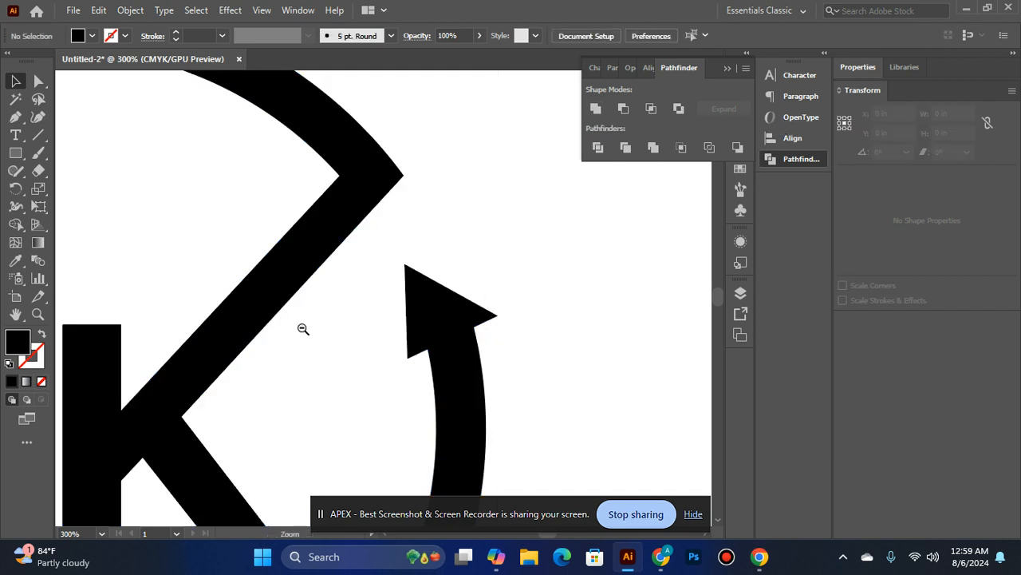
Rotate the lower-left arrowhead to about 337.8° and move it over the ring end
left_click(303, 328, "ctrl+alt")
left_click(302, 329, "ctrl+alt")
left_click(303, 328, "ctrl+alt")
left_click(283, 365, "ctrl")
left_click(460, 264, "ctrl")
left_click(399, 276, "ctrl")
left_click(373, 303, "ctrl")
scroll(160, 353, "down", 2)
left_click(250, 354)
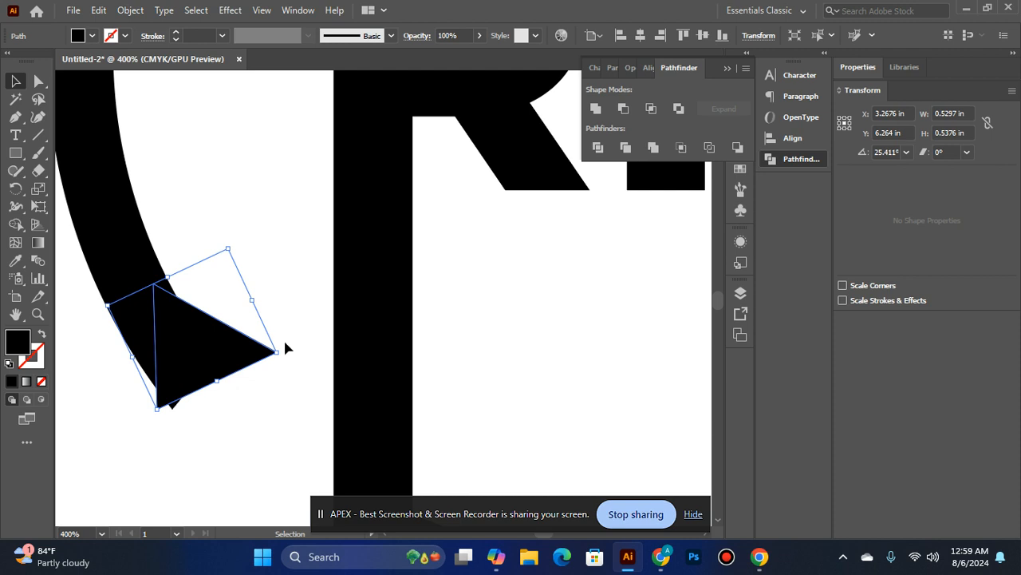
left_click_drag(283, 354, 276, 331)
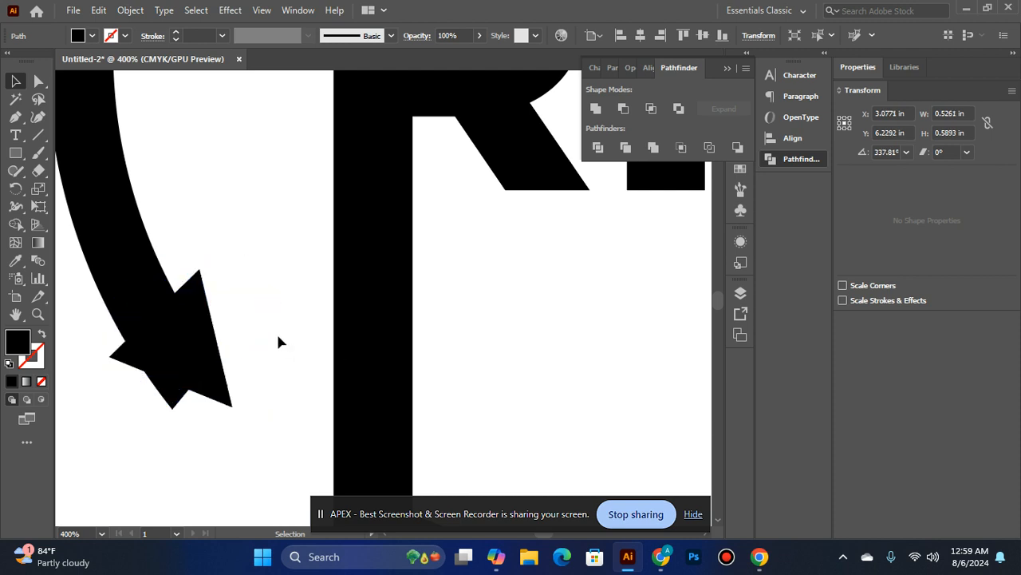
left_click(276, 332)
mouse_move(196, 353)
left_mouse_down()
mouse_move(201, 337)
mouse_move(185, 365)
left_mouse_up()
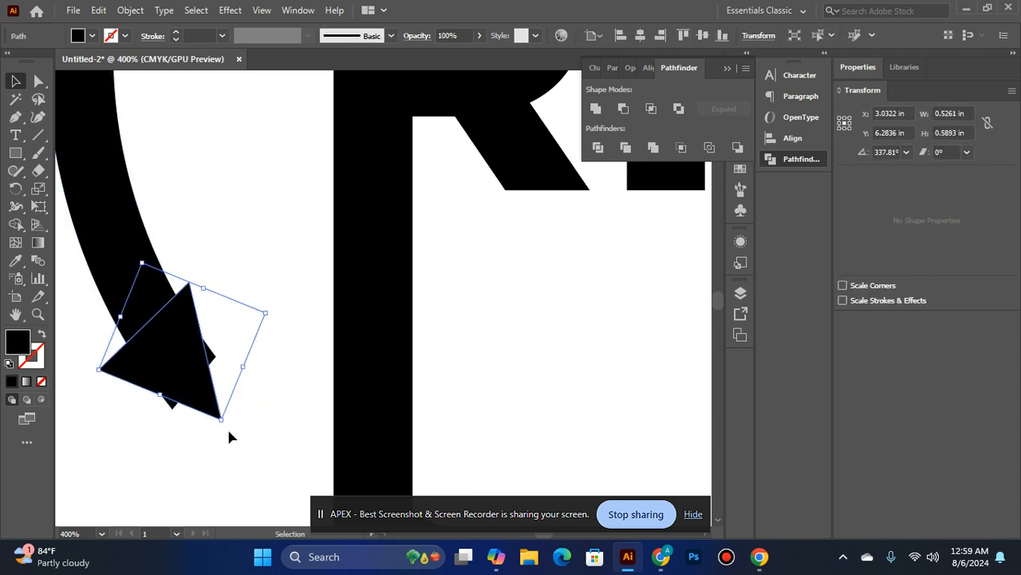
Rotate the lower-left arrowhead to about 217.7° and position it over the ring end
left_click_drag(224, 423, 195, 374)
left_click(207, 381)
key("ctrl+z")
left_click(133, 432)
left_click(194, 396)
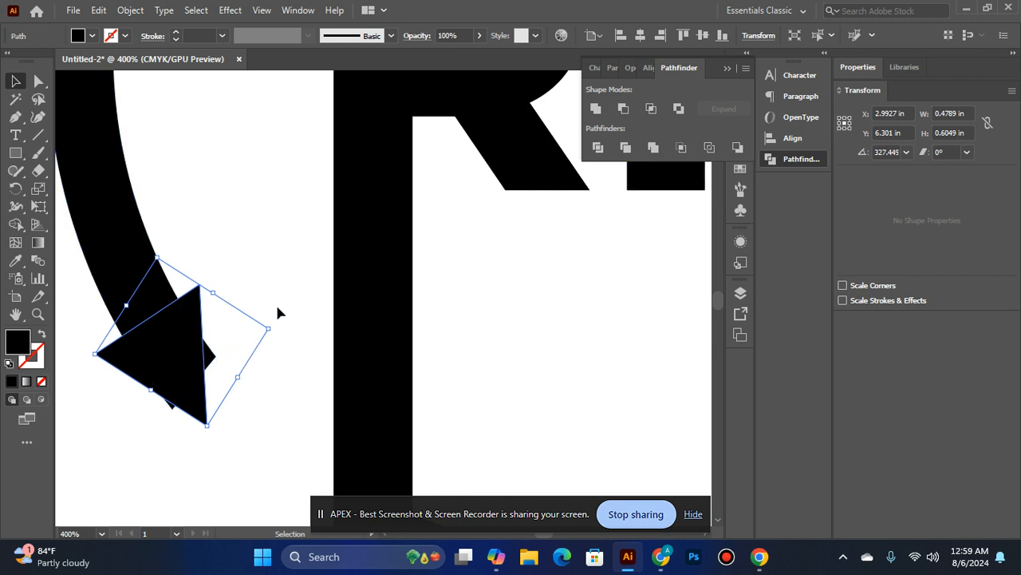
left_click_drag(273, 328, 163, 431)
left_click(302, 407)
left_click_drag(199, 313, 186, 330)
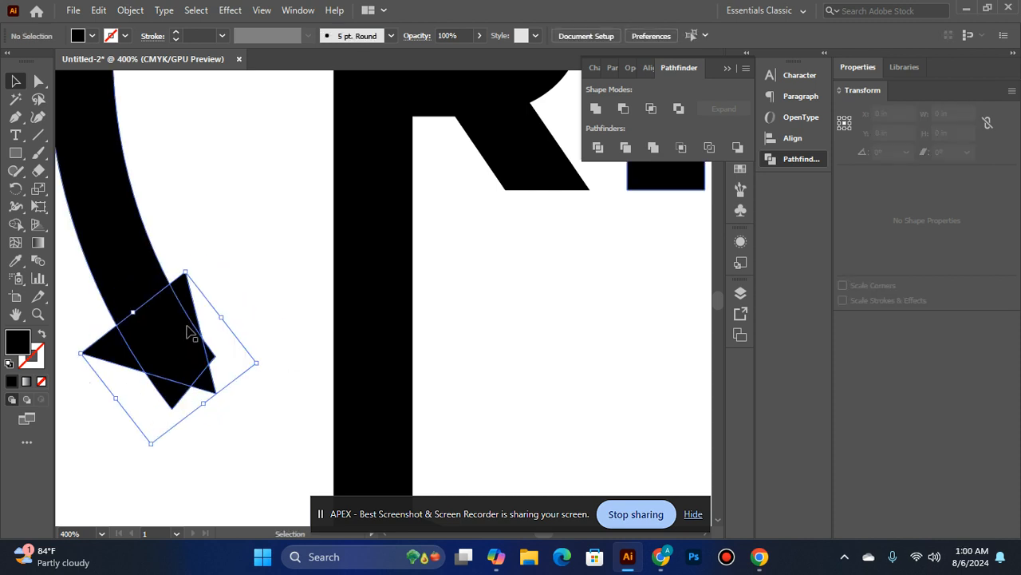
left_click(226, 438)
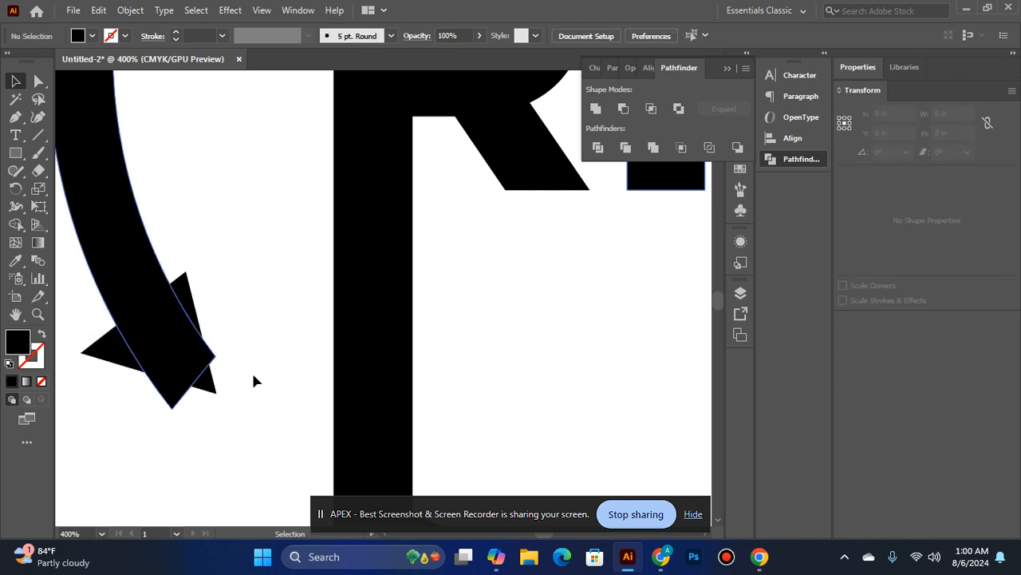
Nudge the lower-left arrowhead slightly sideways so it centres on the ring end
left_click(178, 292)
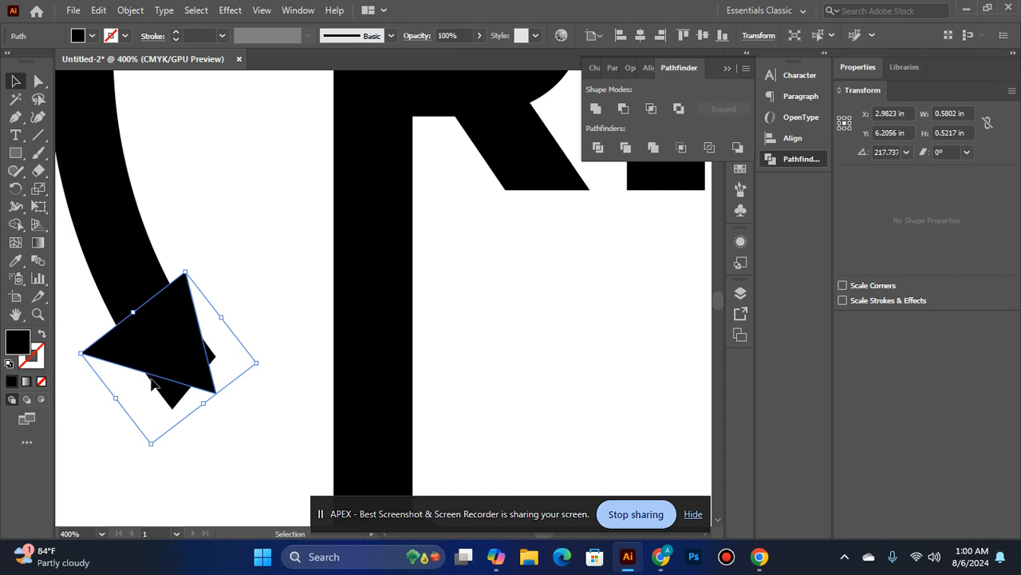
left_click_drag(178, 339, 175, 338)
key("ctrl+a")
key("ctrl+g")
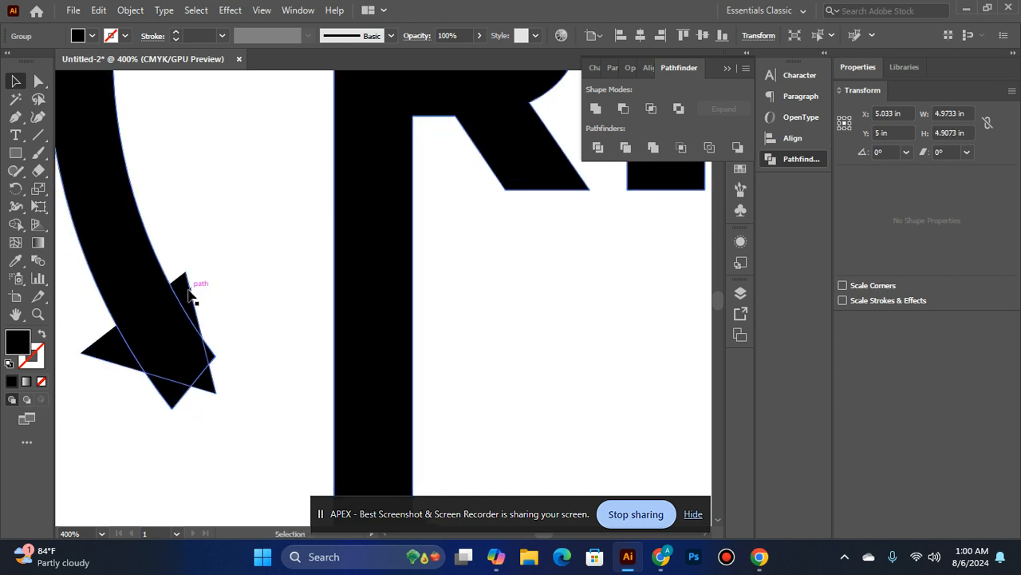
left_click(189, 290)
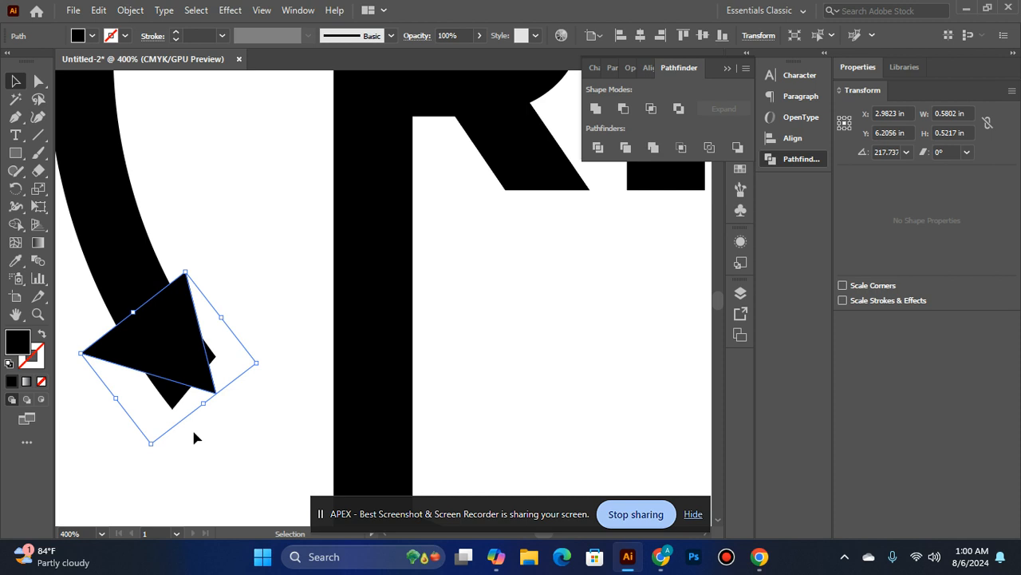
key("Left")
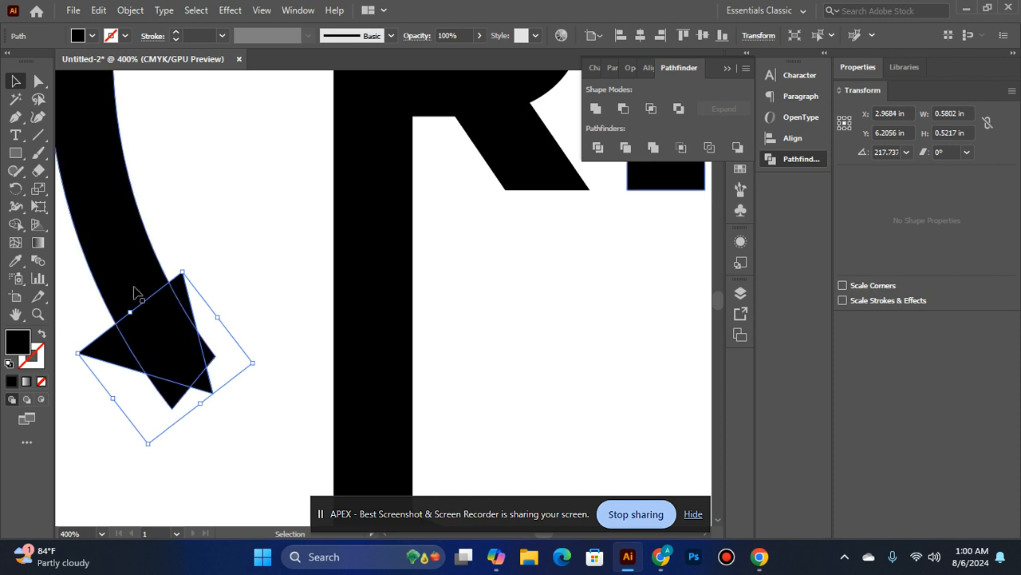
Trim off the ring tip that protrudes beyond the lower-left arrowhead with the Shape Builder
key("ctrl+a")
scroll(312, 194, "down", 2)
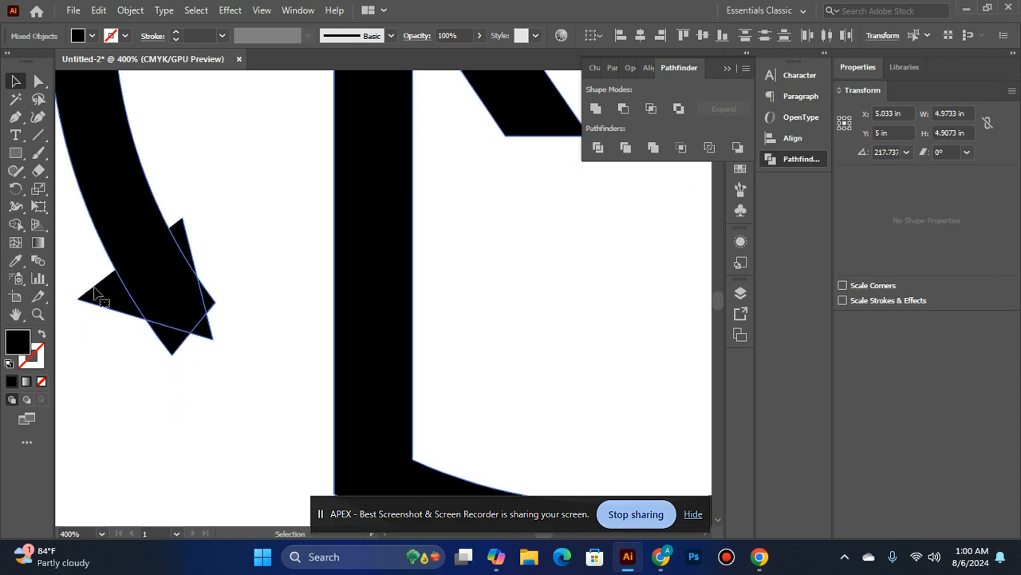
left_click(107, 281)
key("ctrl+a")
left_click(16, 226)
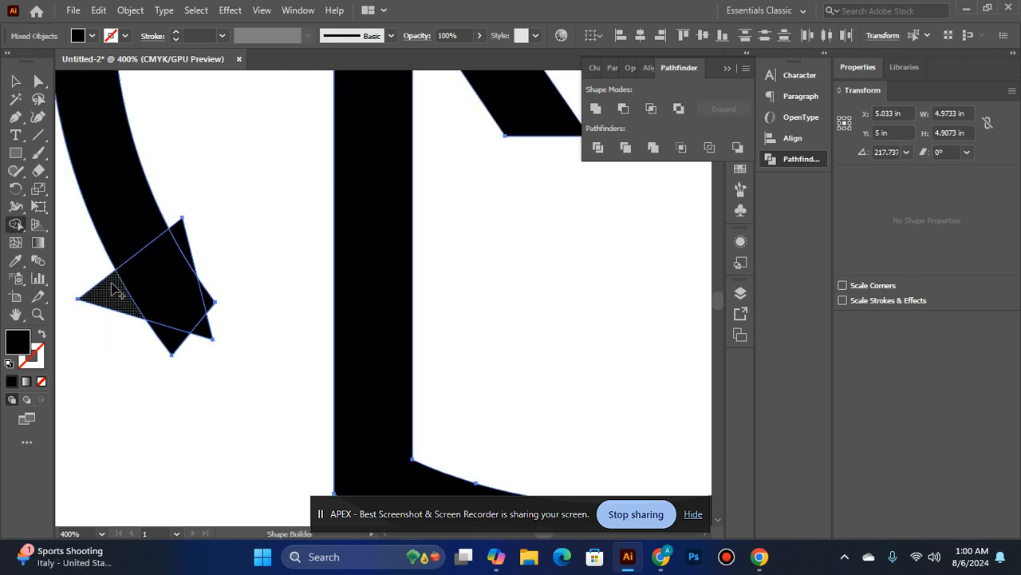
left_click(168, 344, "alt")
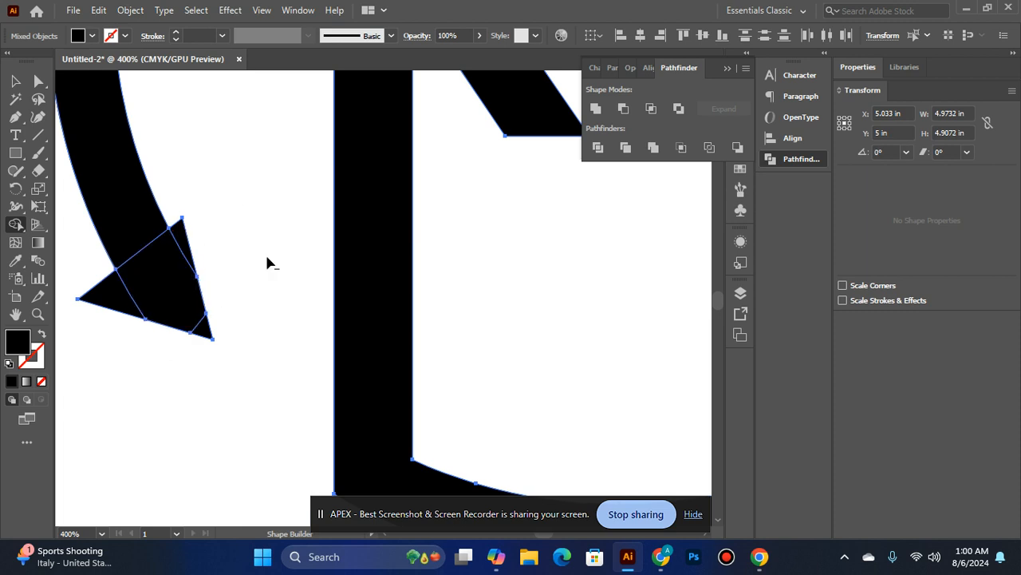
Merge the overlapping pieces of the lower-left arrowhead with the Shape Builder and deselect the artwork
mouse_move(94, 305)
left_mouse_down()
mouse_move(177, 255)
mouse_move(244, 303)
mouse_move(263, 346)
mouse_move(194, 209)
mouse_move(269, 312)
mouse_move(200, 335)
left_mouse_up()
left_click_drag(186, 215, 105, 170)
left_click(311, 292, "ctrl+alt")
left_click(311, 292, "ctrl+alt")
left_click(378, 330, "ctrl+alt")
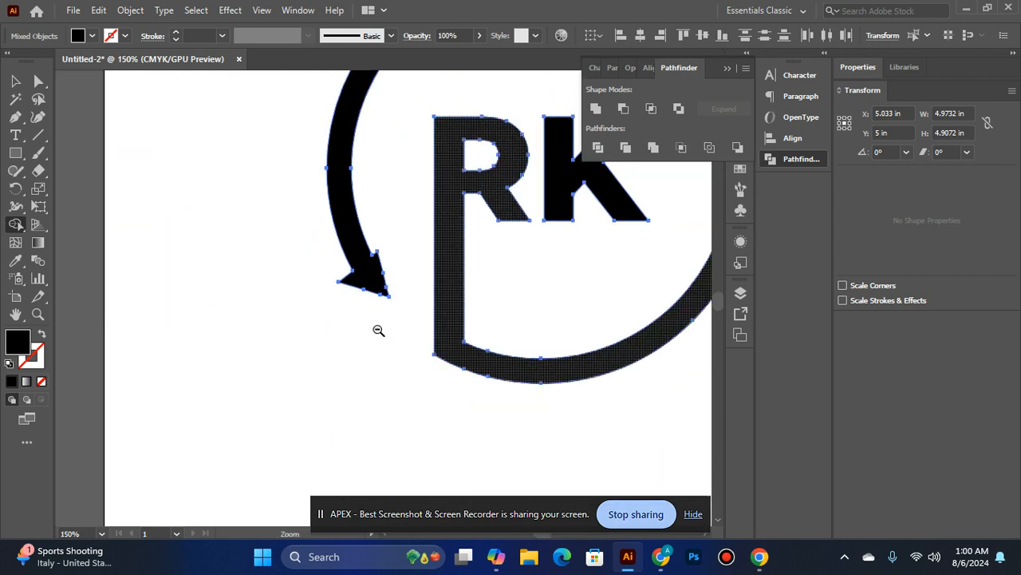
left_click(378, 330, "ctrl+alt")
left_click(379, 330, "ctrl+alt")
left_click(15, 81)
left_click(336, 354)
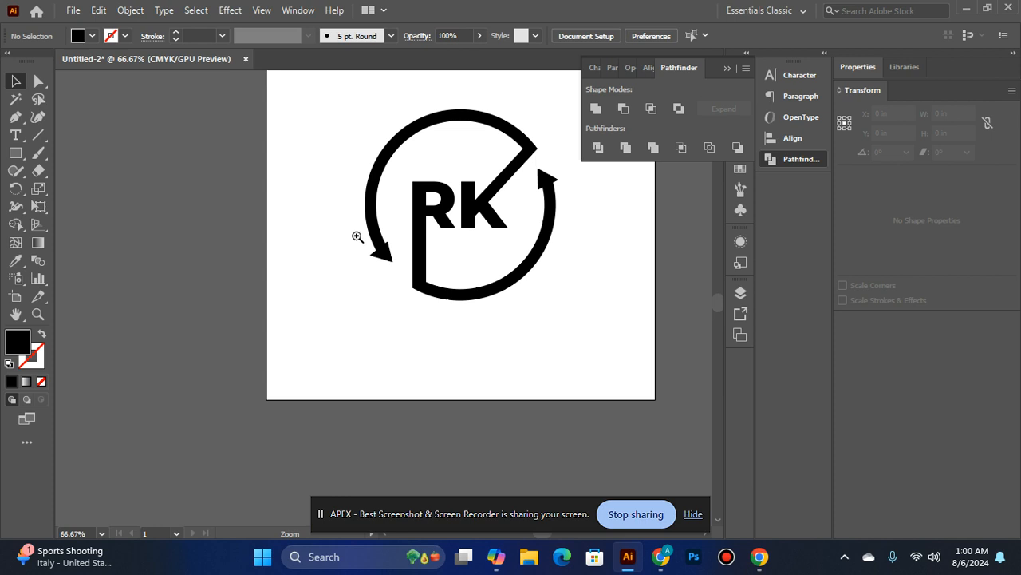
Widen the lower-left arrowhead slightly toward the vertical stem of the R
left_click(468, 263, "ctrl")
left_click(468, 266, "ctrl")
left_click(468, 272)
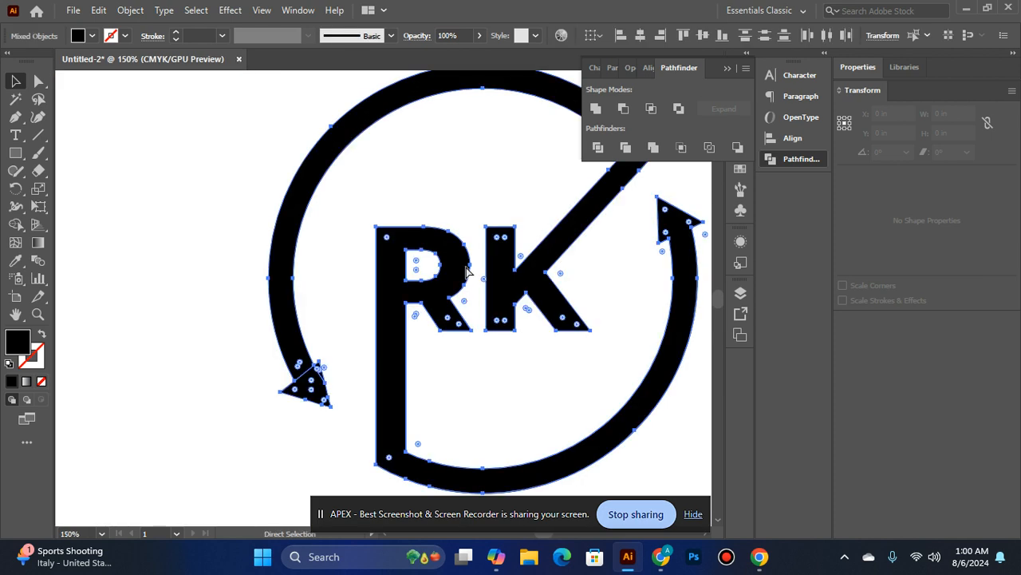
left_click(257, 387)
left_click(319, 332, "ctrl")
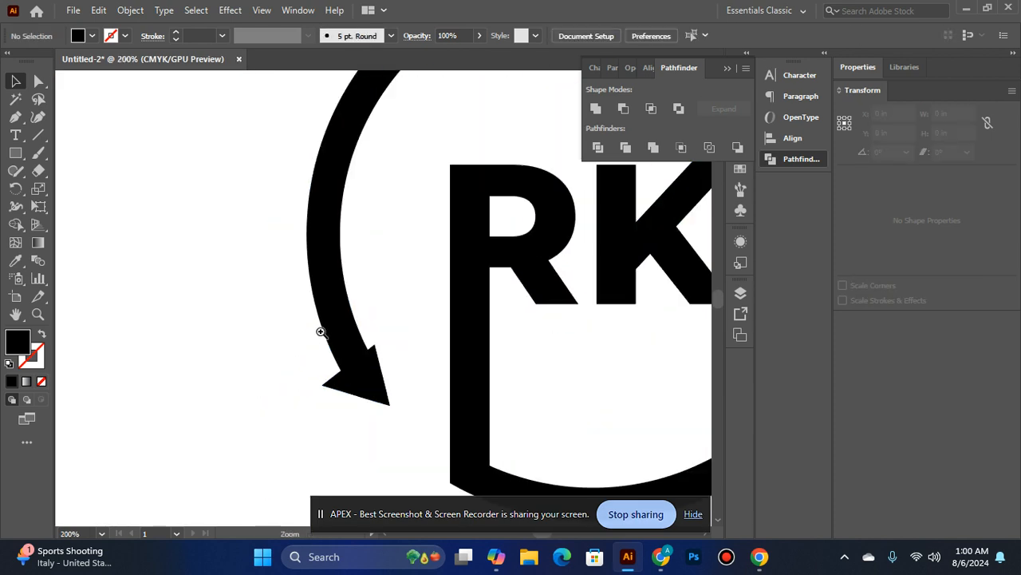
left_click(467, 335, "ctrl")
left_click(454, 353, "ctrl")
left_click(358, 326)
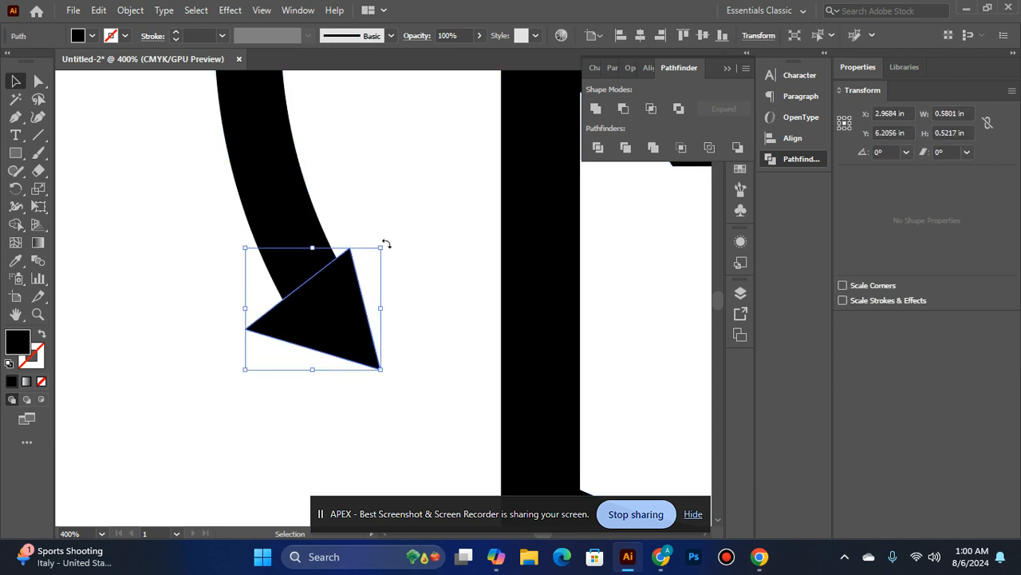
left_click_drag(381, 308, 391, 307)
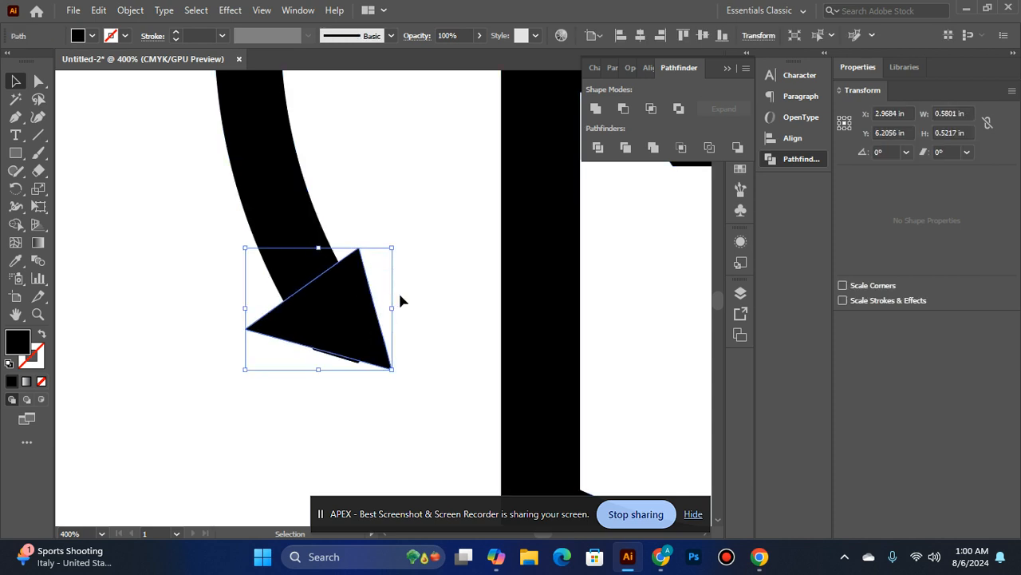
left_click(422, 274)
left_click(355, 338)
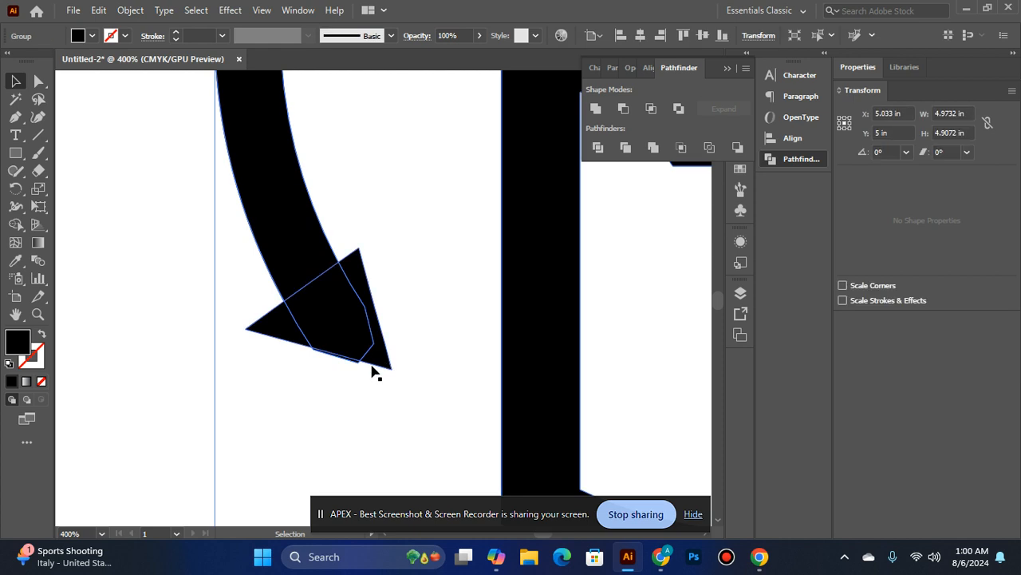
left_click(189, 287)
left_click(304, 312)
left_click(364, 276)
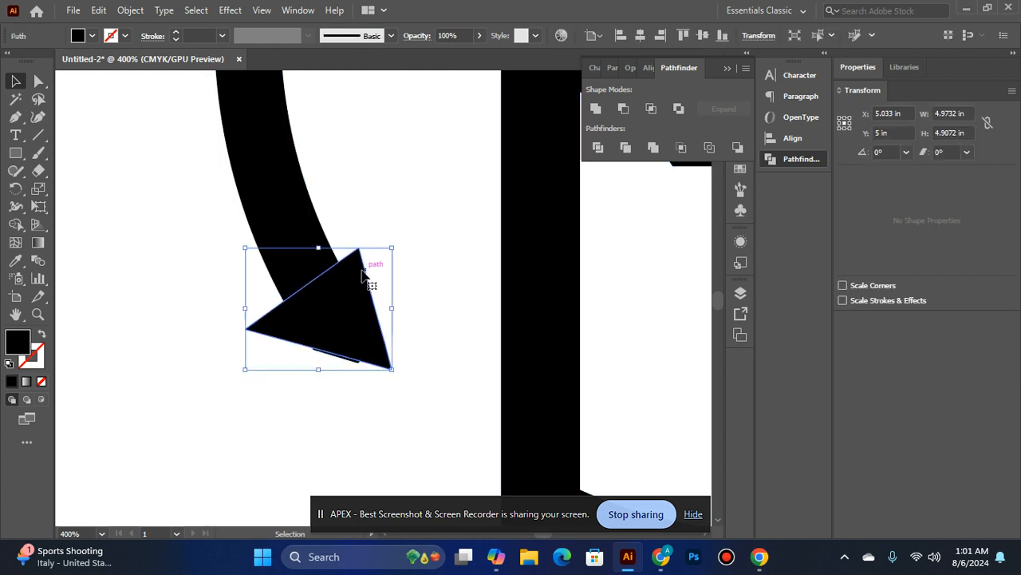
Combine the widened arrowhead with the ring end using the Shape Builder on all selected artwork
key("ctrl+a")
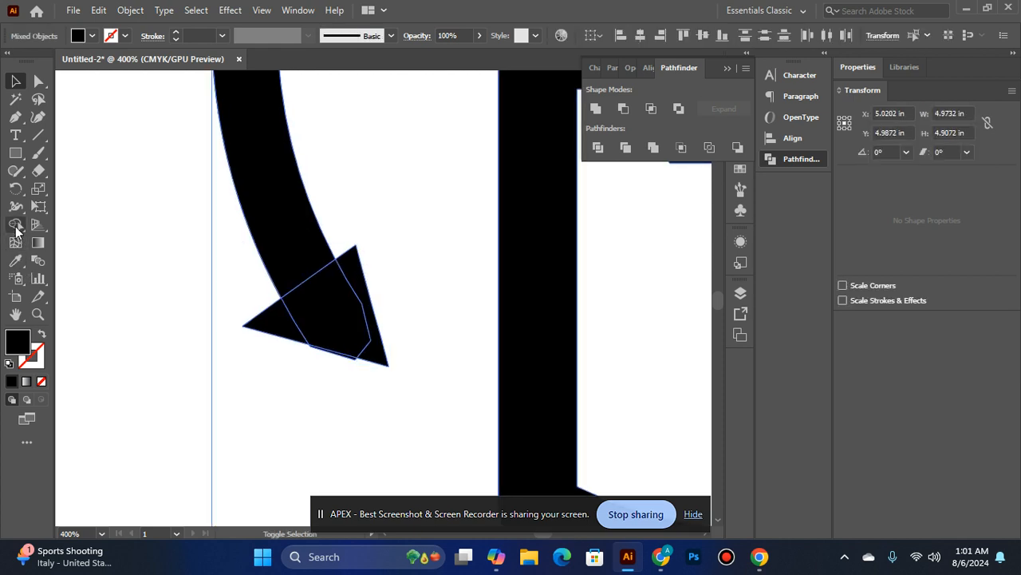
key("Right")
key("Down")
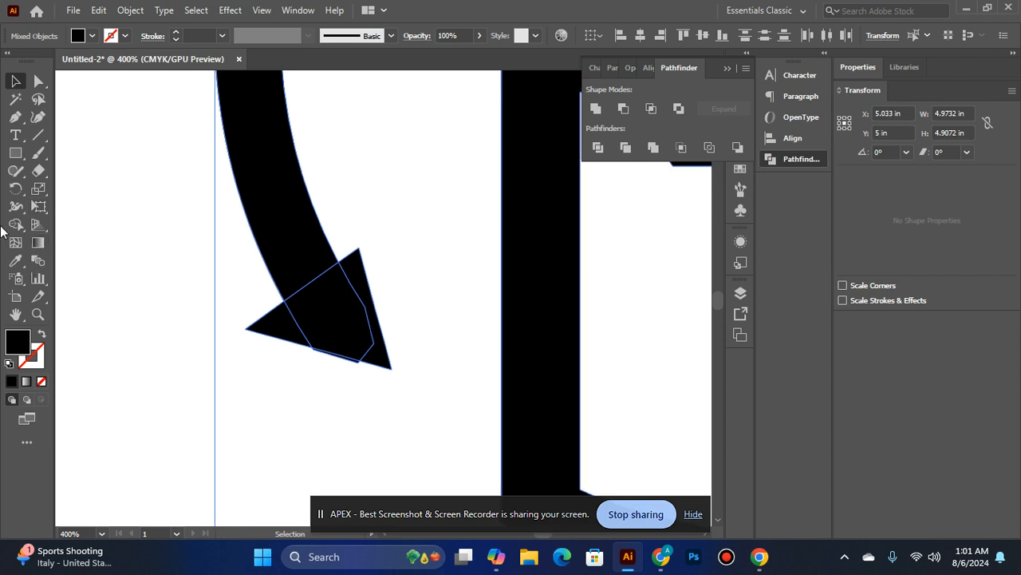
left_click(10, 226)
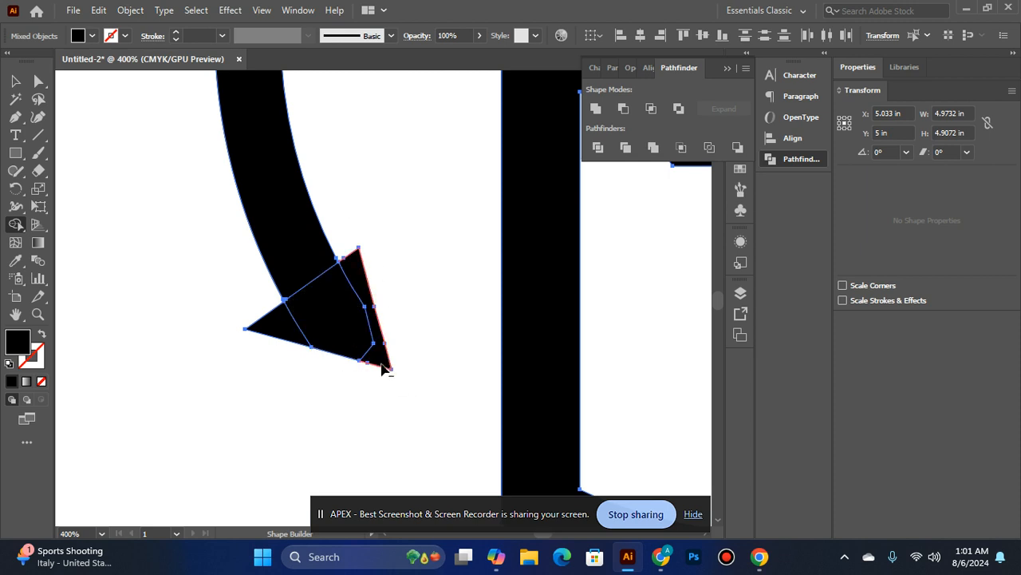
left_click_drag(286, 333, 366, 269)
scroll(374, 335, "down", 5)
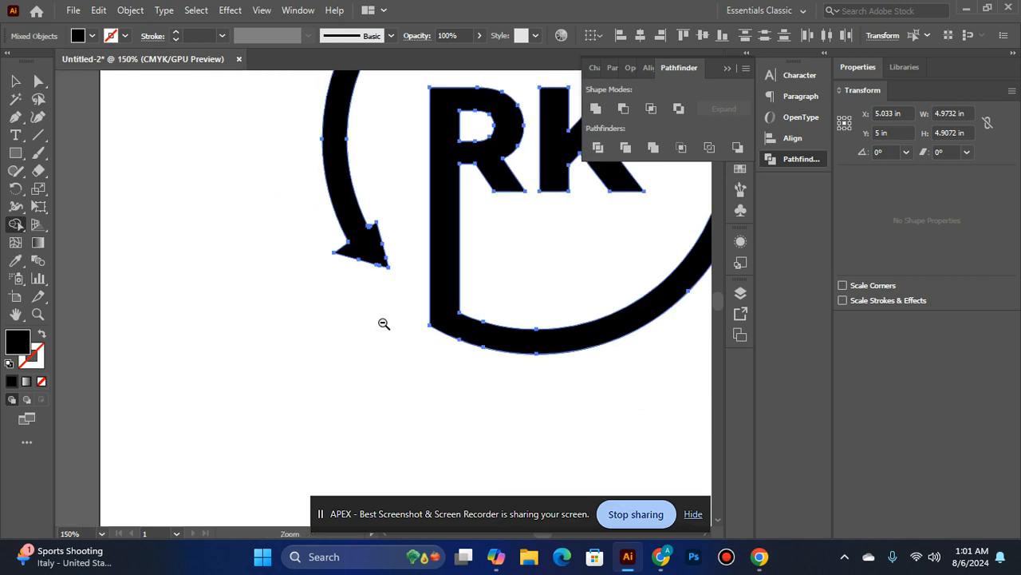
Unite all shapes of the RK logo with the Pathfinder
left_click(15, 81)
left_click(454, 359)
scroll(492, 354, "up", 1)
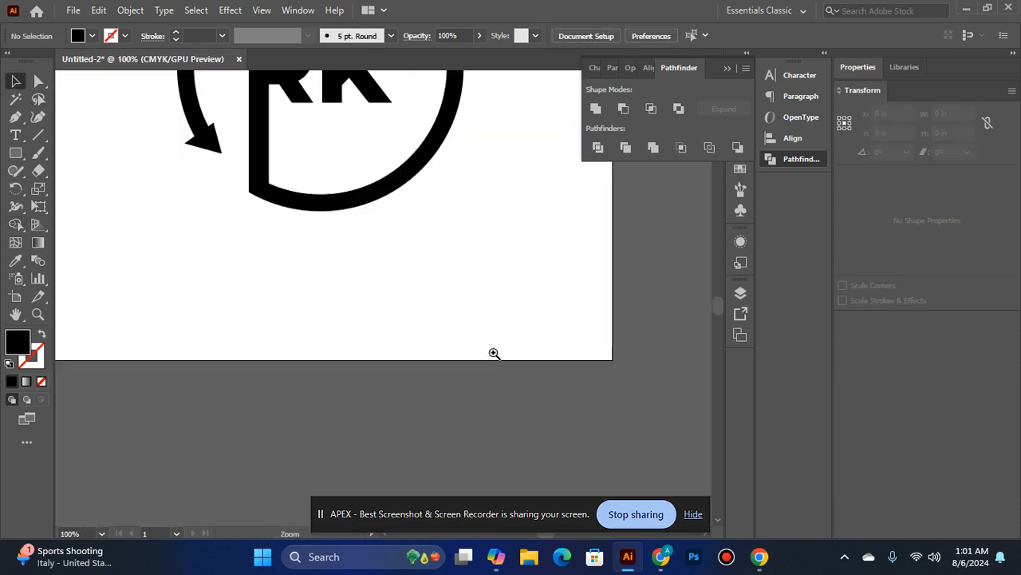
scroll(392, 285, "up", 1)
scroll(392, 285, "up", 3)
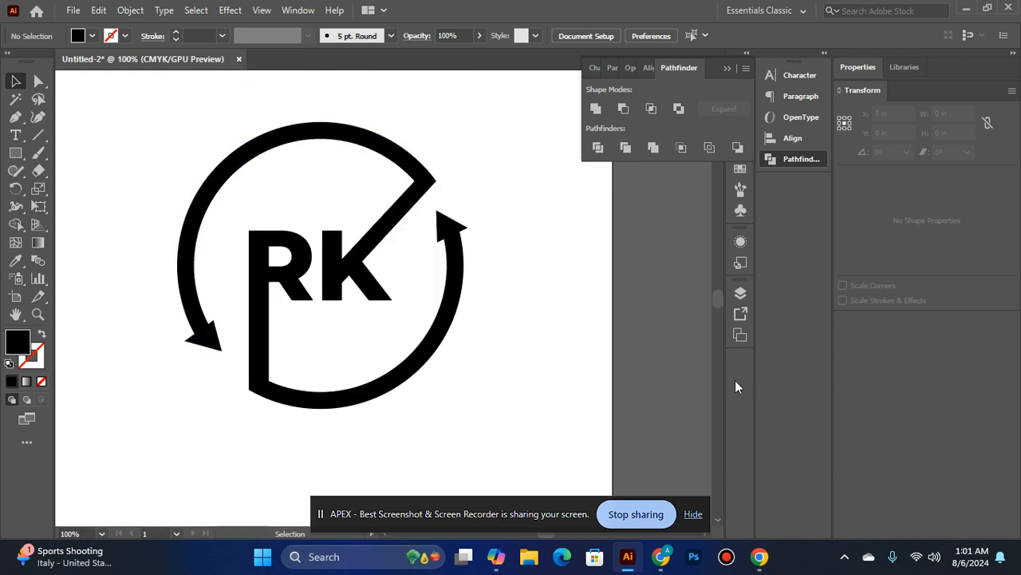
left_click_drag(114, 119, 615, 472)
left_click(597, 109)
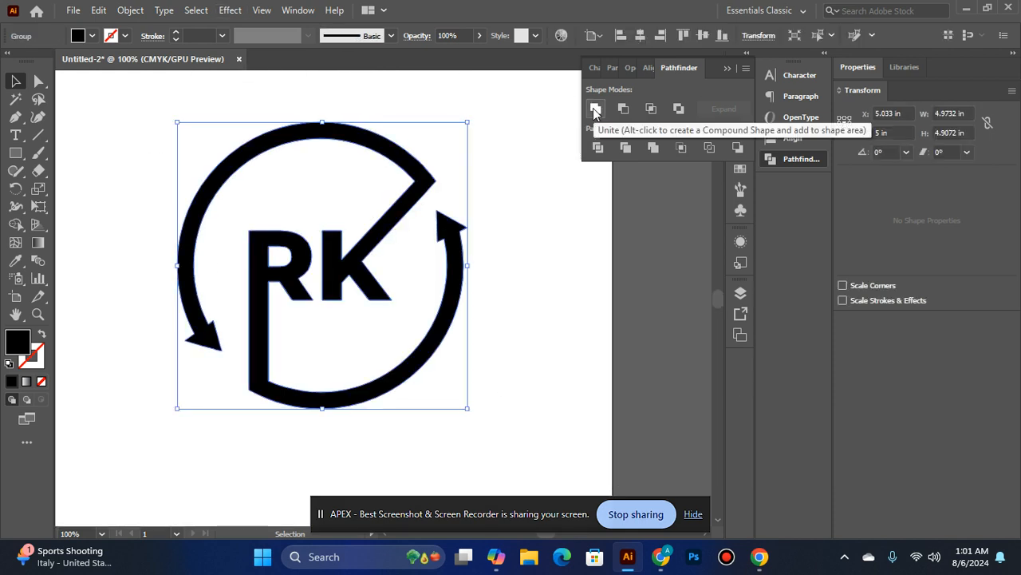
Centre the logo on the artboard and scale it to about 3.85 by 3.80 in
scroll(449, 234, "down", 1)
left_click_drag(430, 167, 401, 152)
left_click(649, 67)
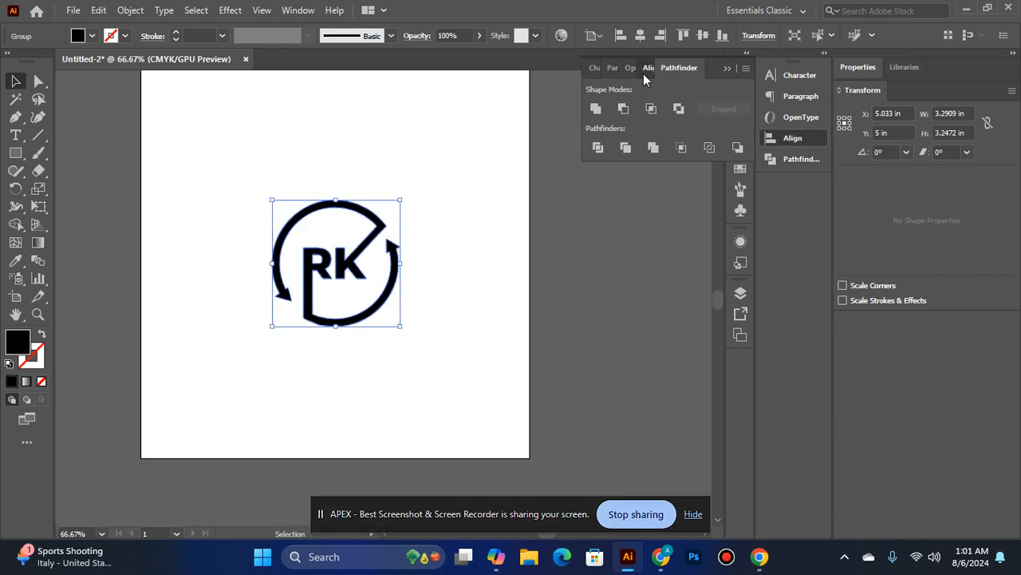
left_click(712, 111)
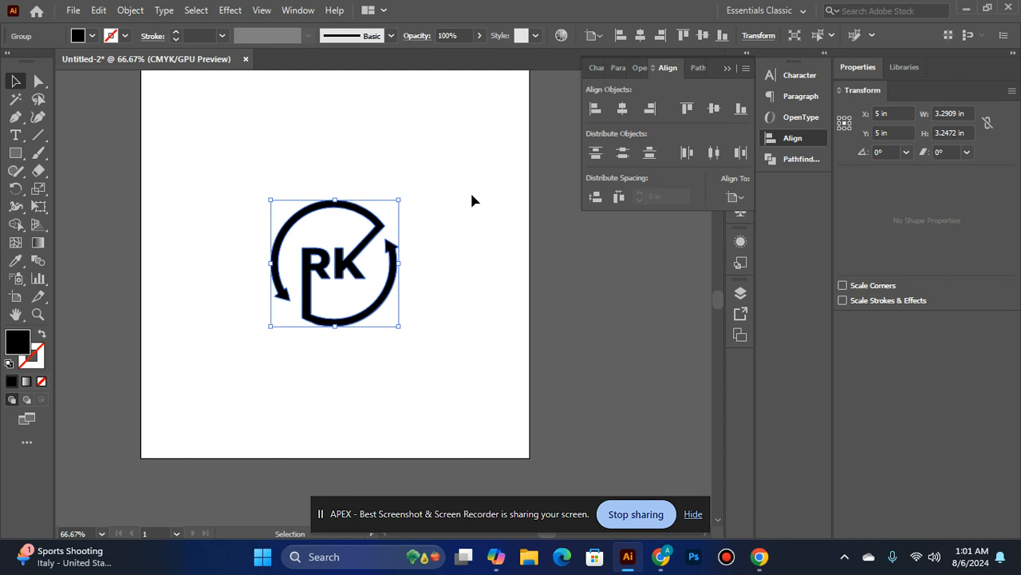
left_click_drag(399, 197, 410, 189)
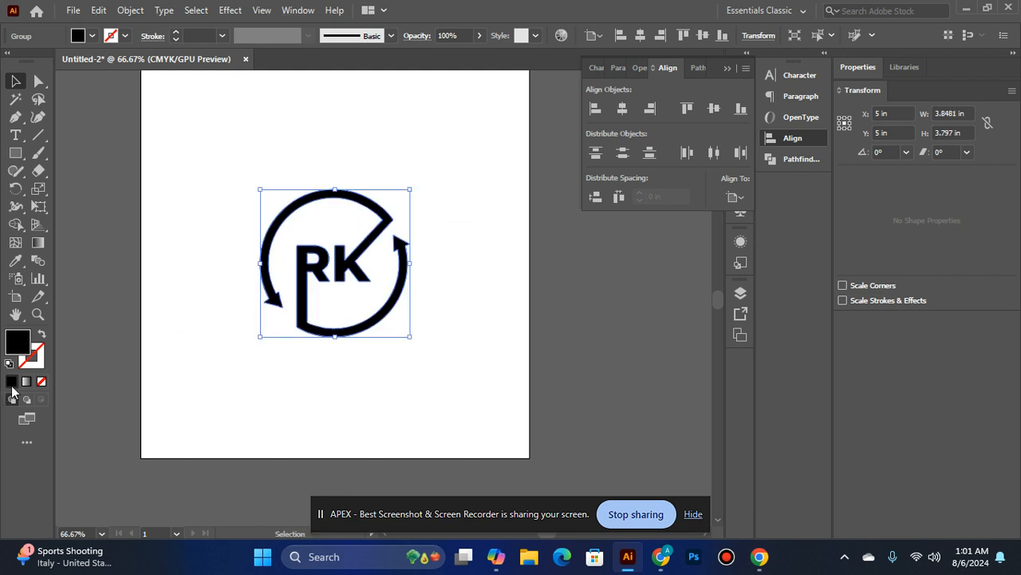
Try to change the logo's fill to bright blue 14C6EF
double_click(18, 337)
left_click_drag(454, 264, 487, 199)
left_click(693, 182)
left_click(488, 277)
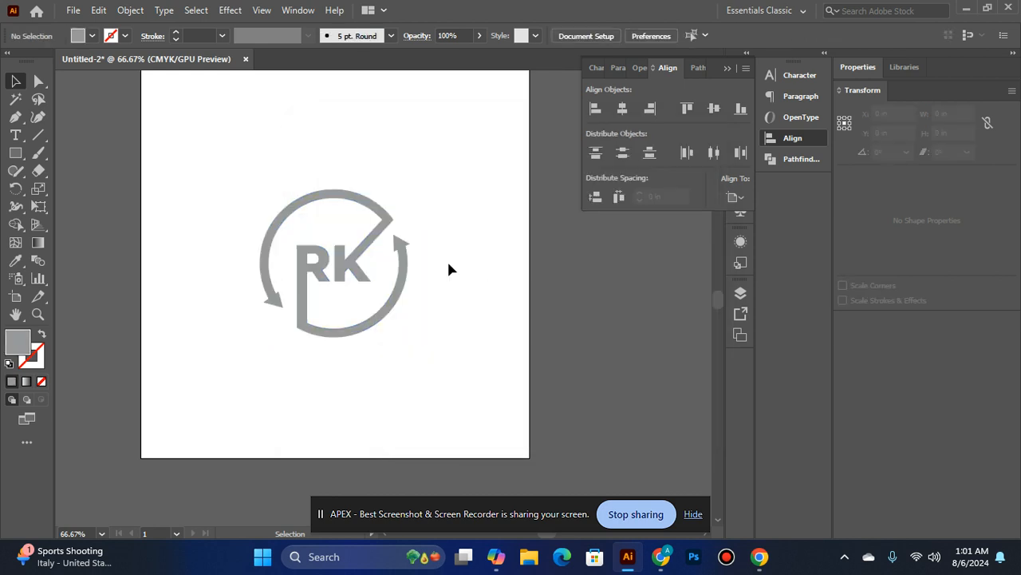
left_click(358, 244)
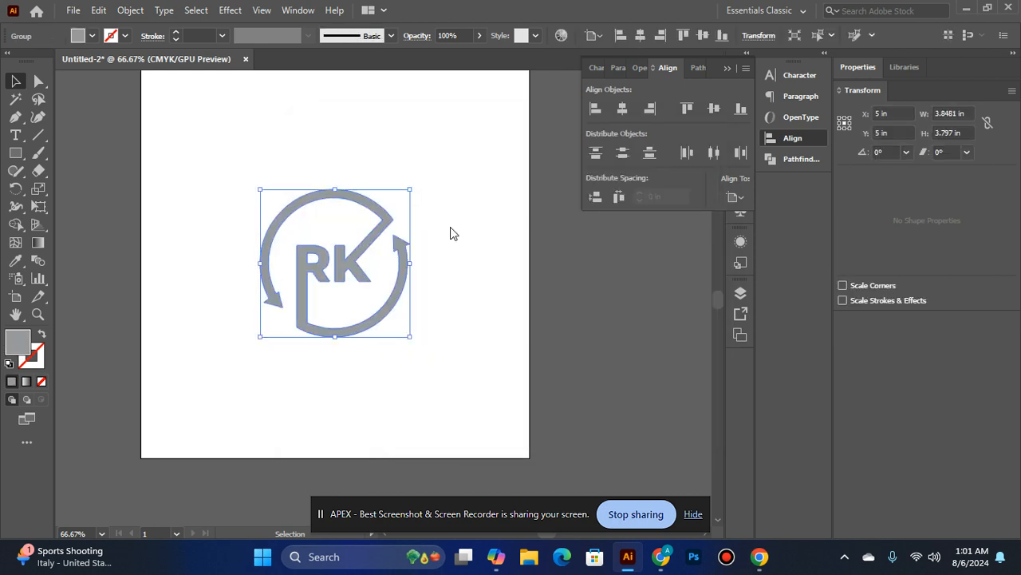
left_click_drag(467, 214, 488, 188)
left_click(685, 184)
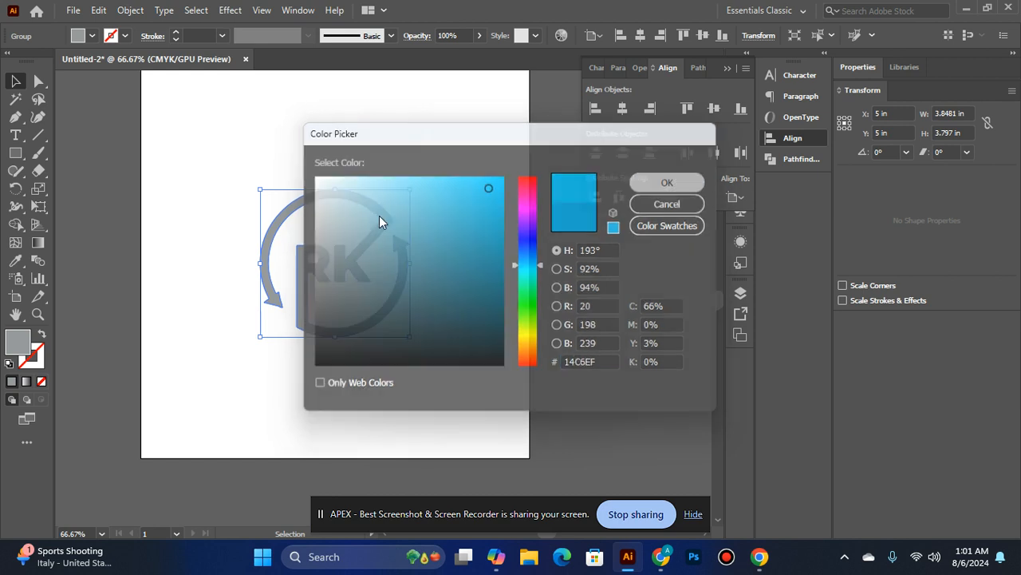
scroll(359, 247, "up", 2)
left_click(479, 243)
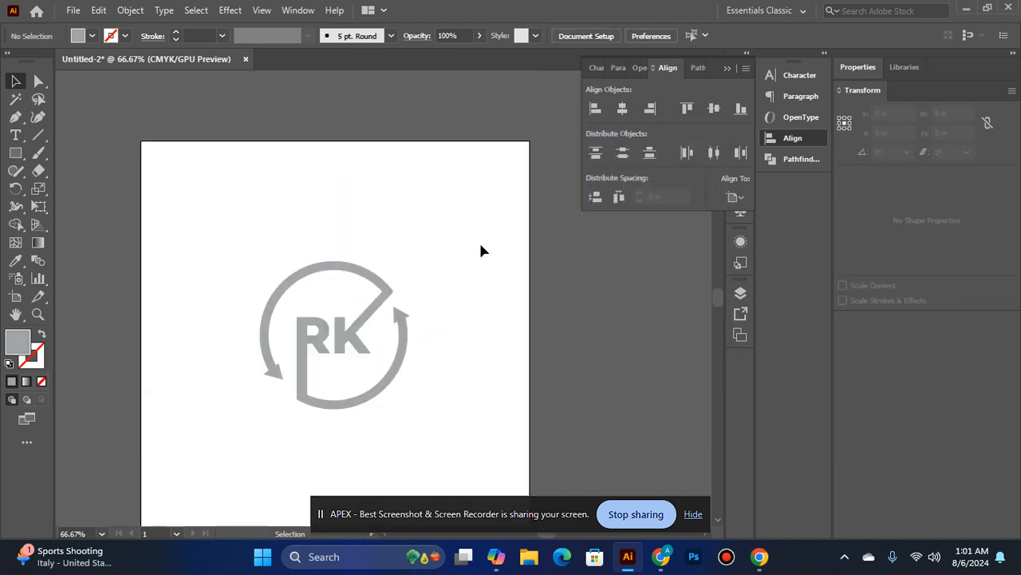
left_click(338, 302)
double_click(20, 339)
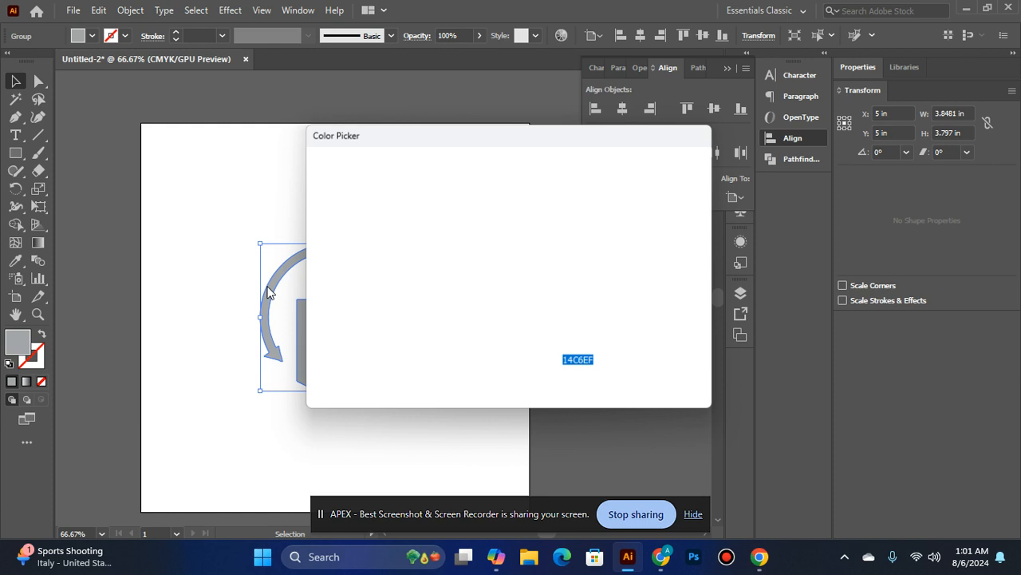
left_click(669, 204)
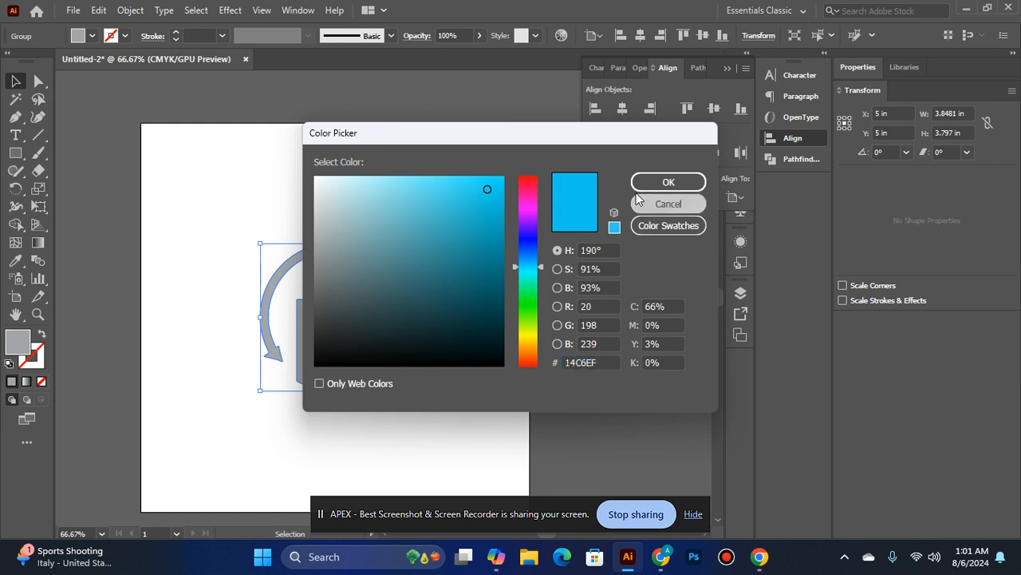
Move the logo slightly off centre and sample the white background as its fill with the Eyedropper
left_click_drag(344, 320, 553, 280)
left_click_drag(173, 225, 447, 424)
left_click_drag(543, 296, 338, 309)
left_click(15, 261)
left_click(231, 211)
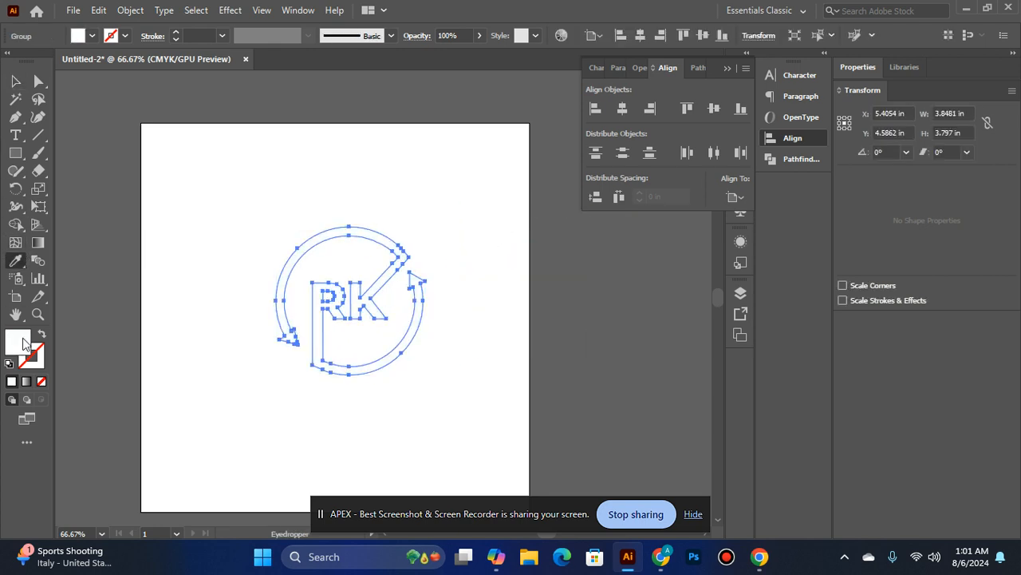
Set the logo's fill to blue 12BAD6 and deselect it
double_click(24, 342)
type("11B5D6")
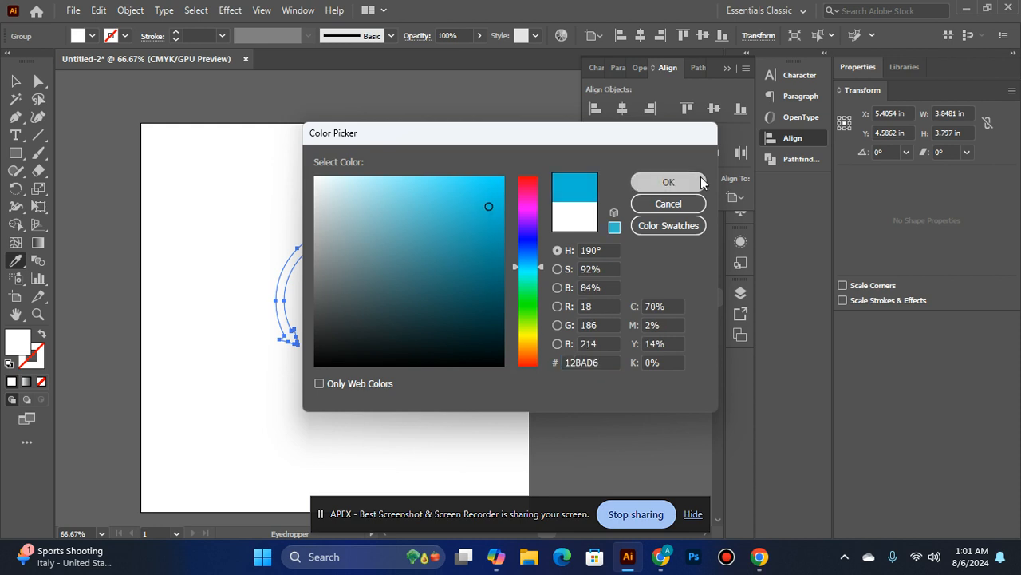
key("Return")
left_click(15, 81)
left_click(356, 156)
Centre the blue logo horizontally and vertically on the artboard
left_click(360, 286)
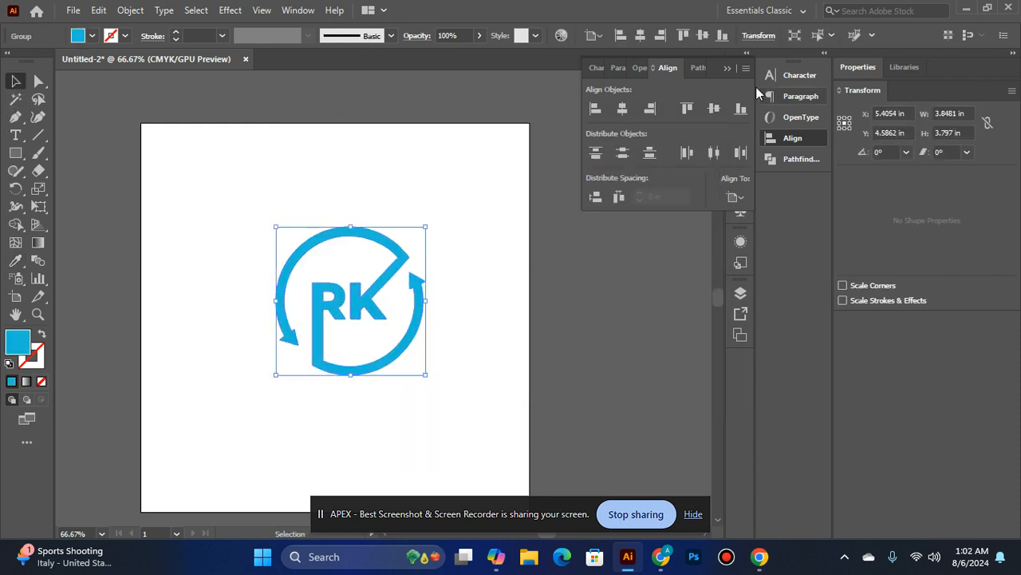
left_click(622, 110)
left_click(714, 109)
left_click(481, 194)
scroll(508, 230, "down", 1)
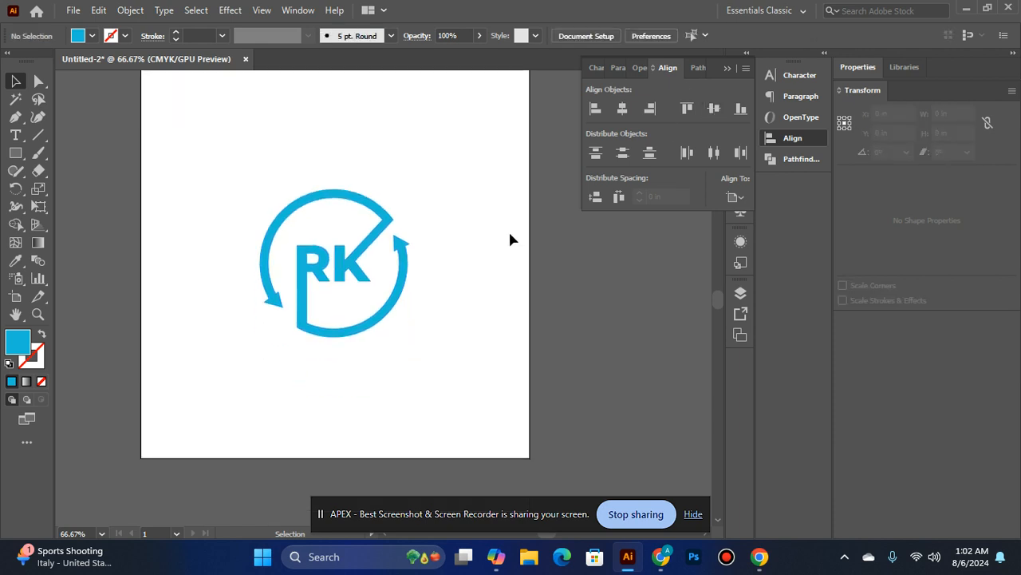